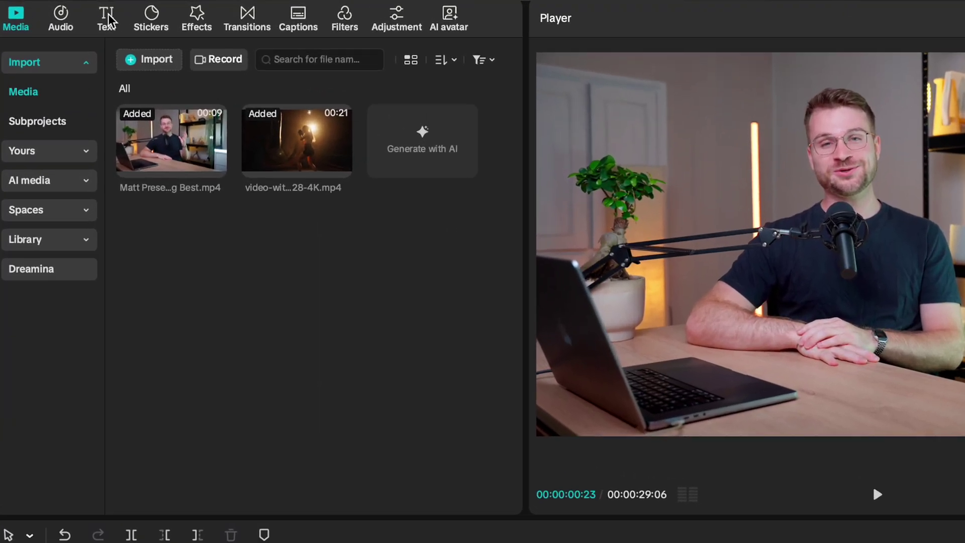
Generate auto captions from the video's speech and open the font list to restyle them in Inter Semi Bold
click(69, 10)
click(70, 190)
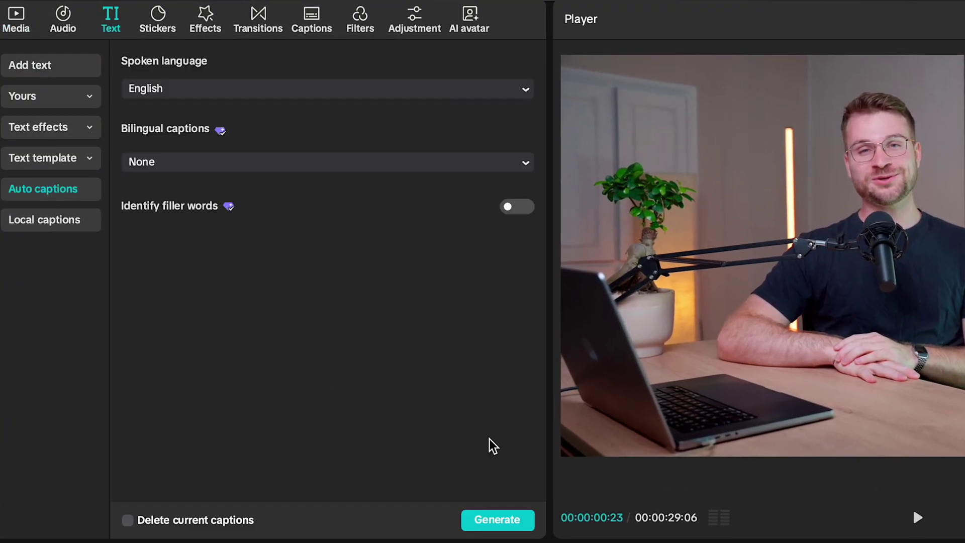
click(500, 520)
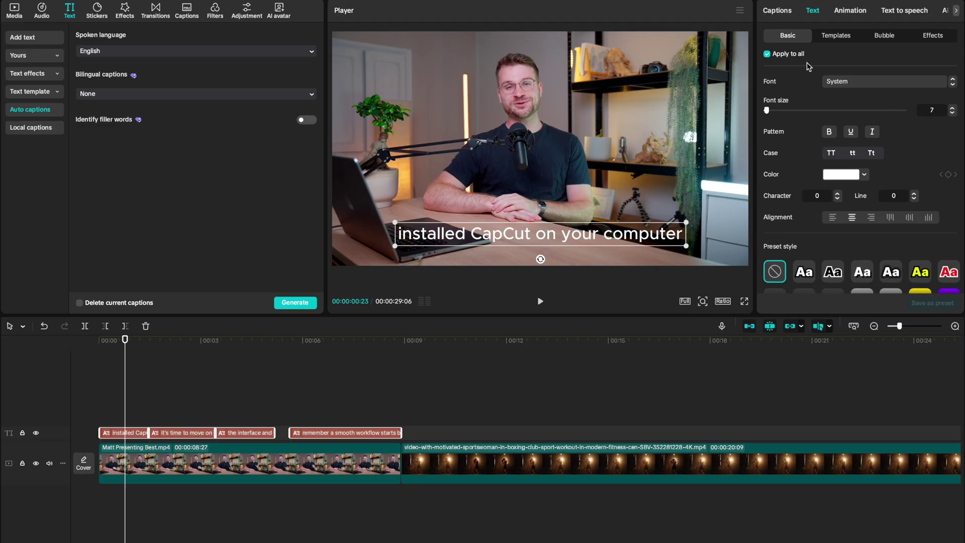
click(836, 82)
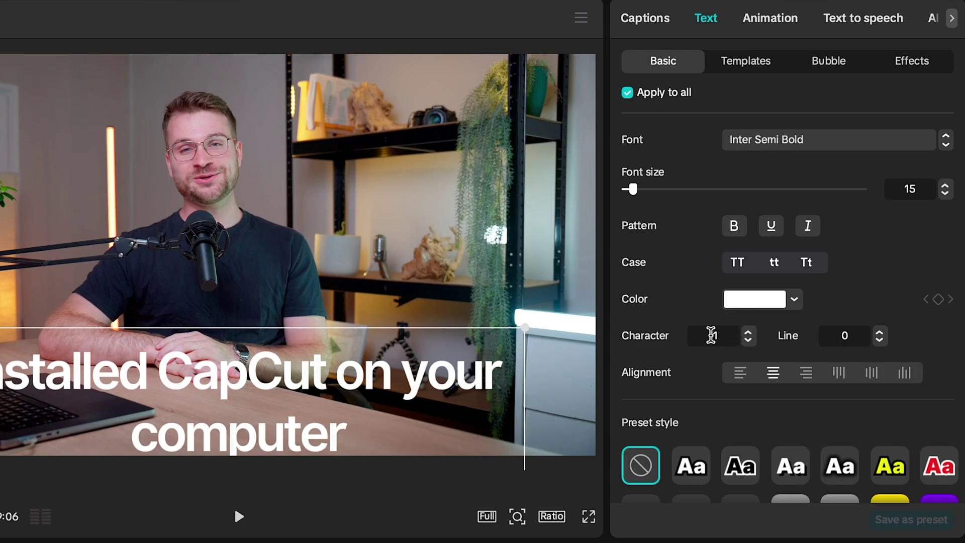
Keep the caption letter spacing at -1 and apply the Single Line caption animation
click(748, 332)
click(748, 341)
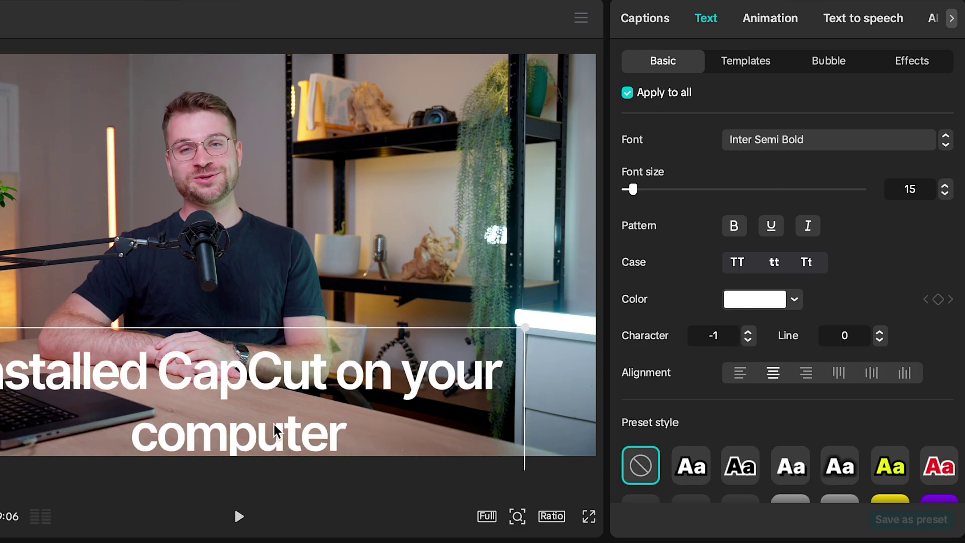
click(770, 17)
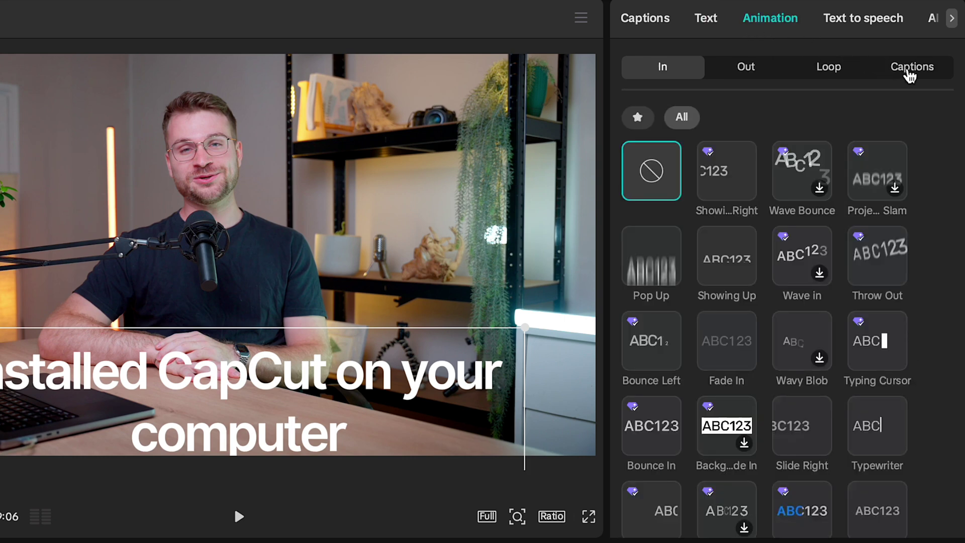
click(907, 69)
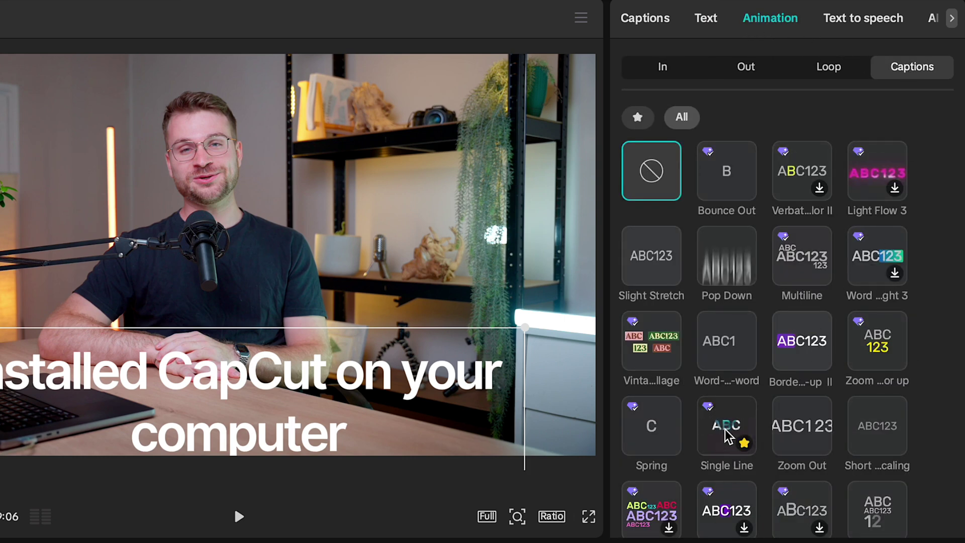
click(745, 413)
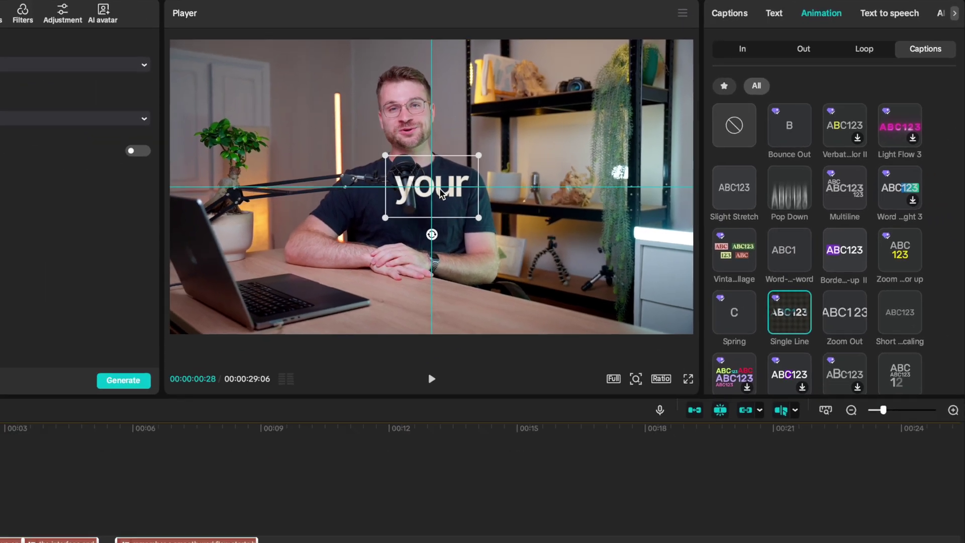
Preview the animation, reposition the caption, and switch it to Multi-line III
click(101, 402)
key(space)
key(space)
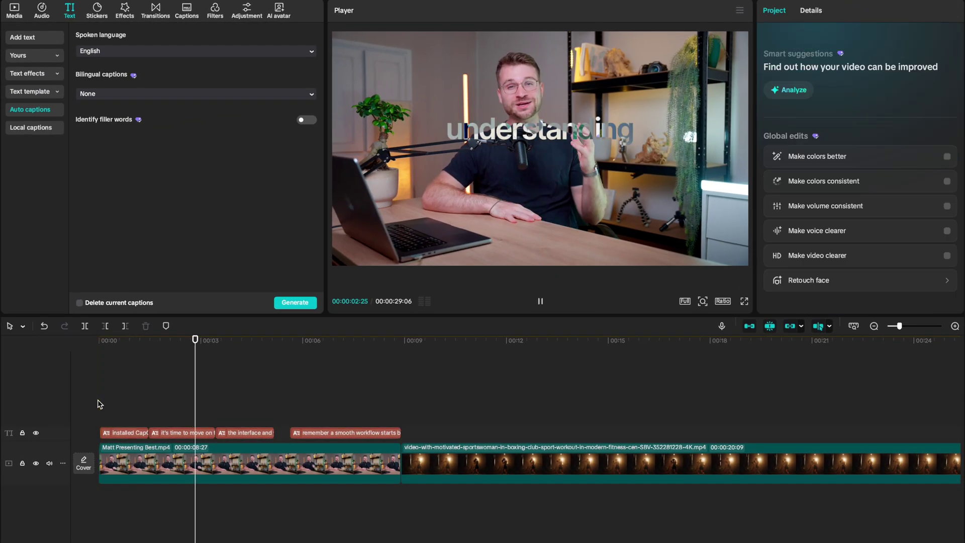
key(space)
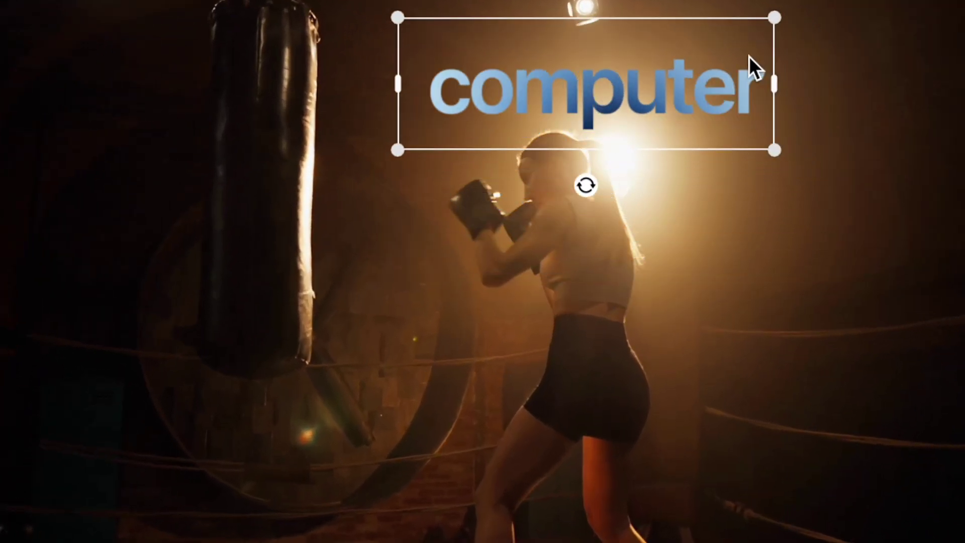
drag(749, 56, 708, 89)
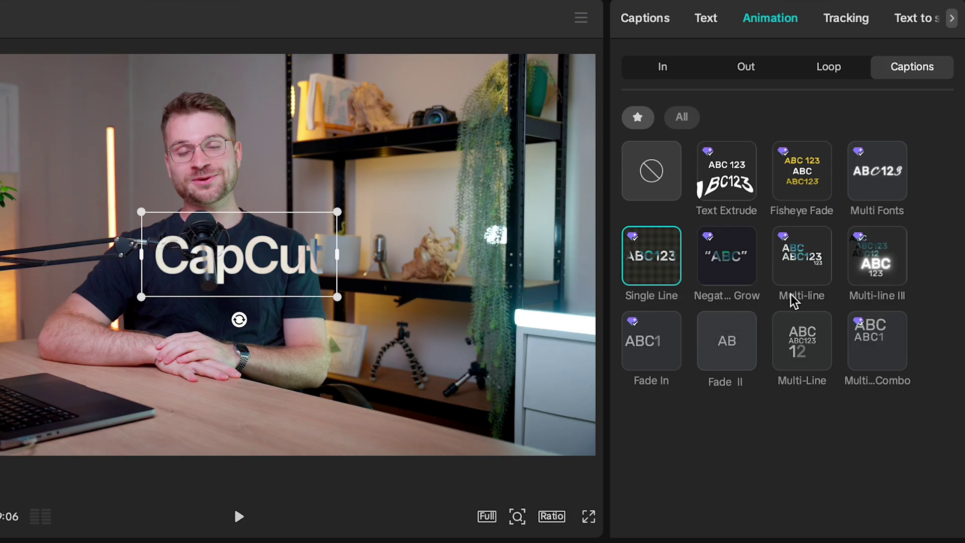
click(870, 296)
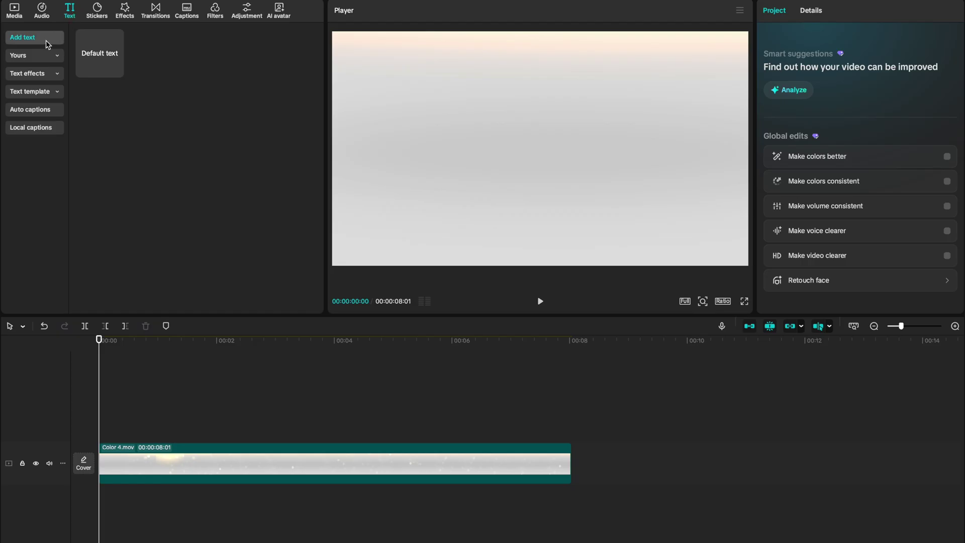
Add an 'apple' text layer in Arial Bold, character spacing -1, dark grey 2B2B2B
click(119, 71)
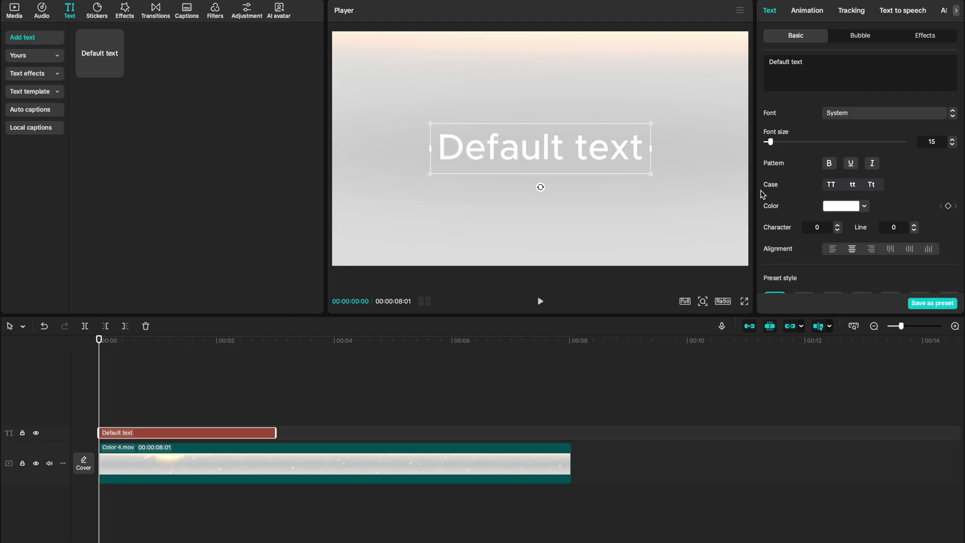
click(877, 115)
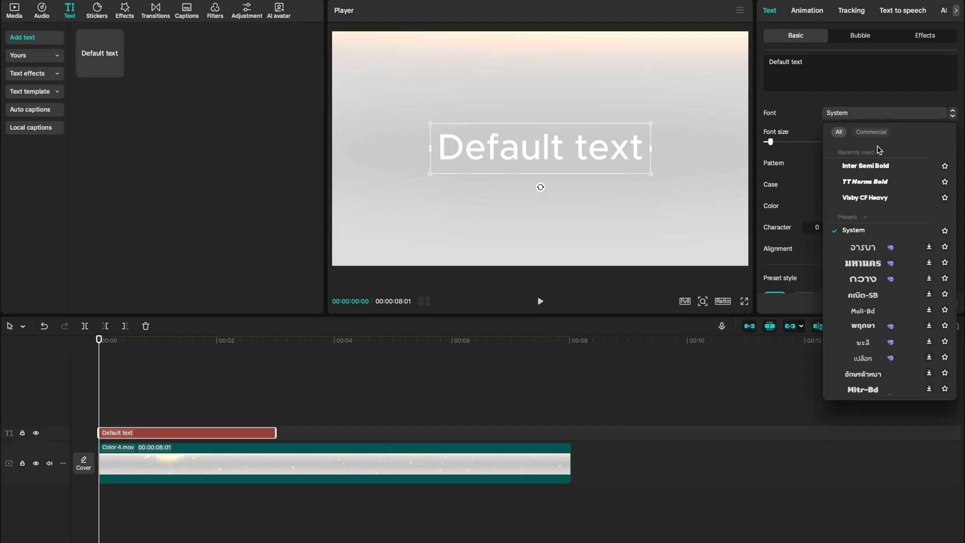
scroll(875, 201, down, 10)
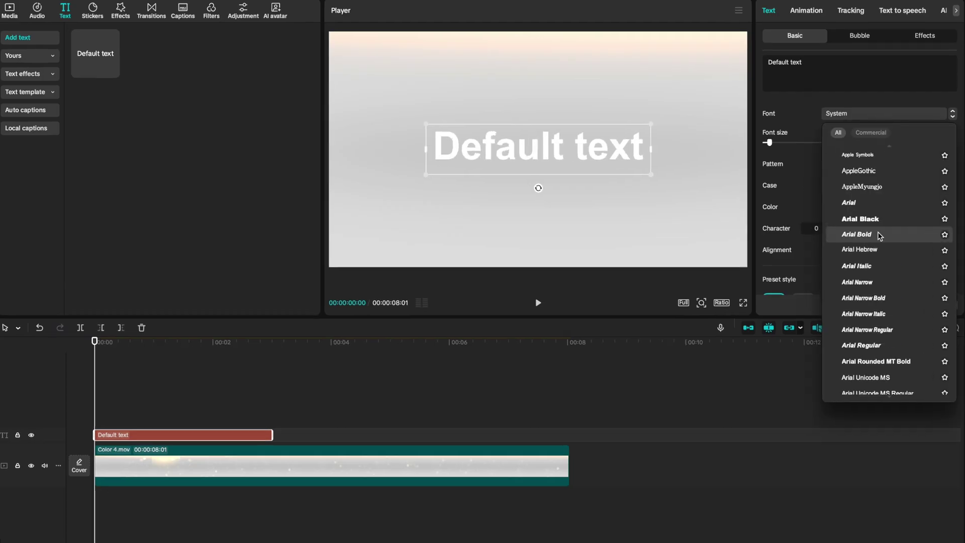
click(823, 403)
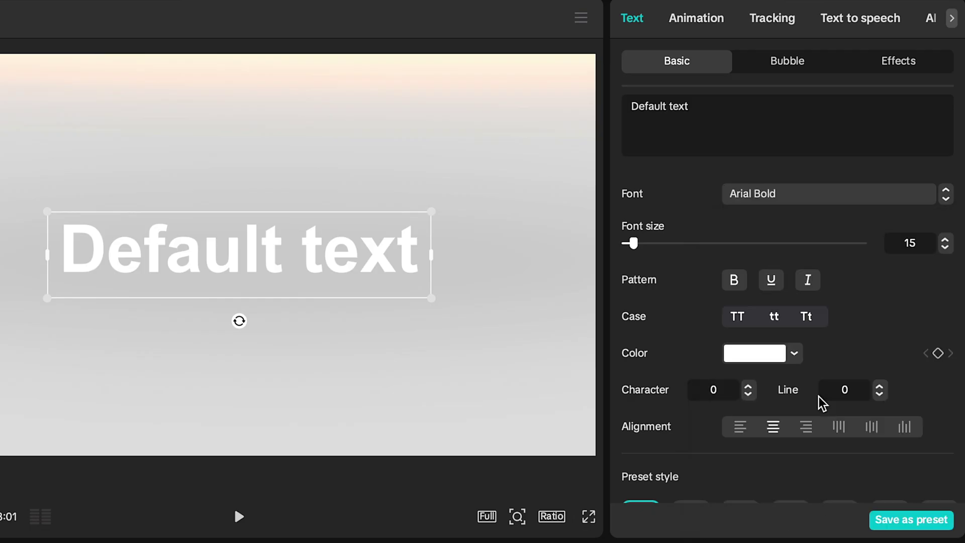
click(749, 393)
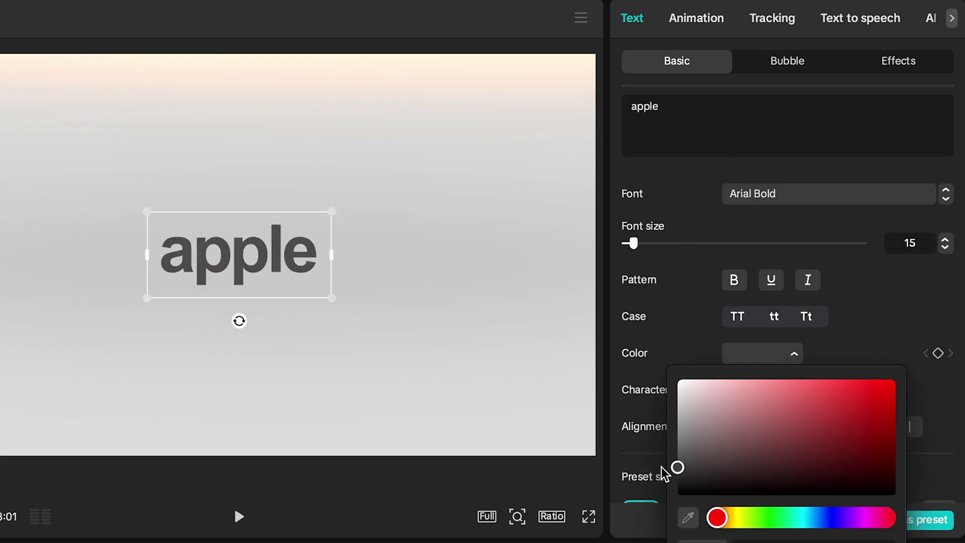
drag(677, 466, 656, 477)
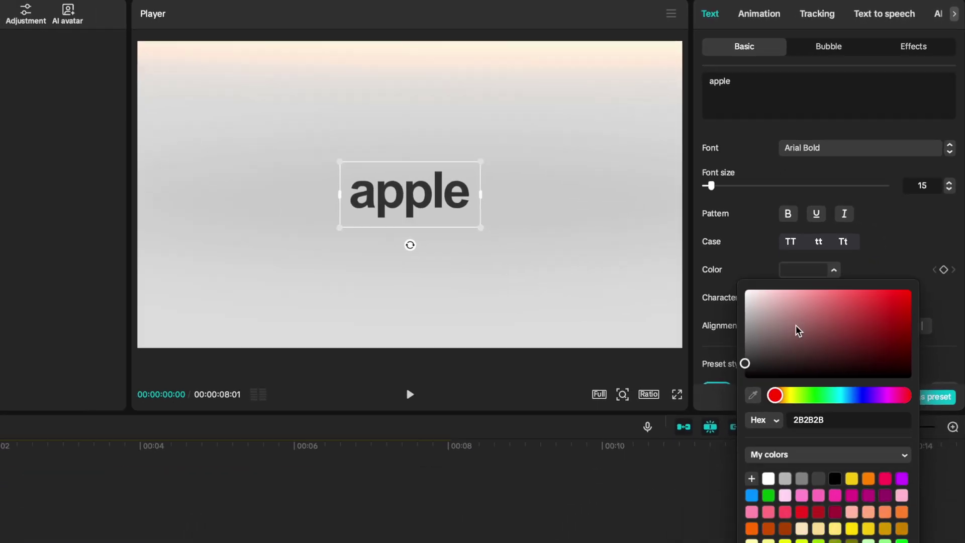
click(106, 436)
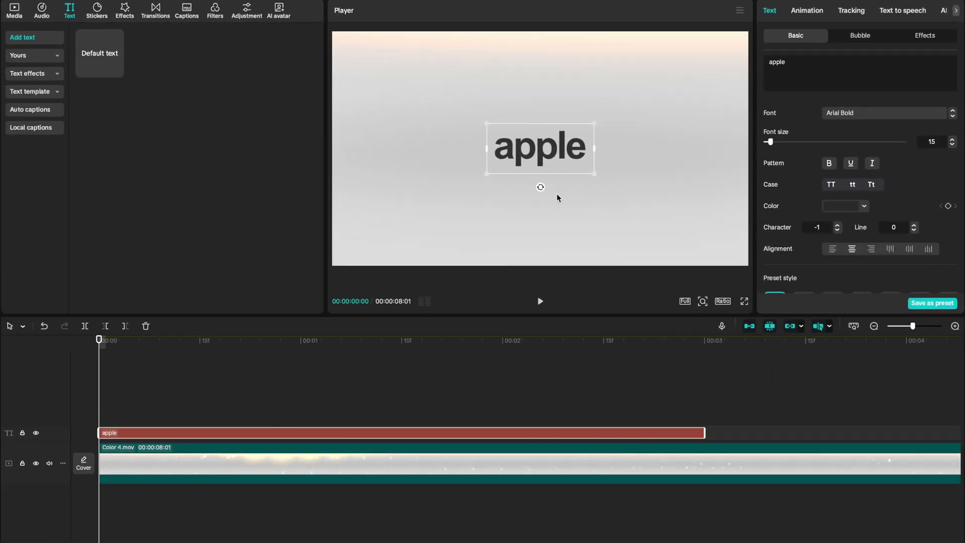
Add Opacity and Transform keyframes to the apple text at 22 frames
scroll(811, 155, down, 5)
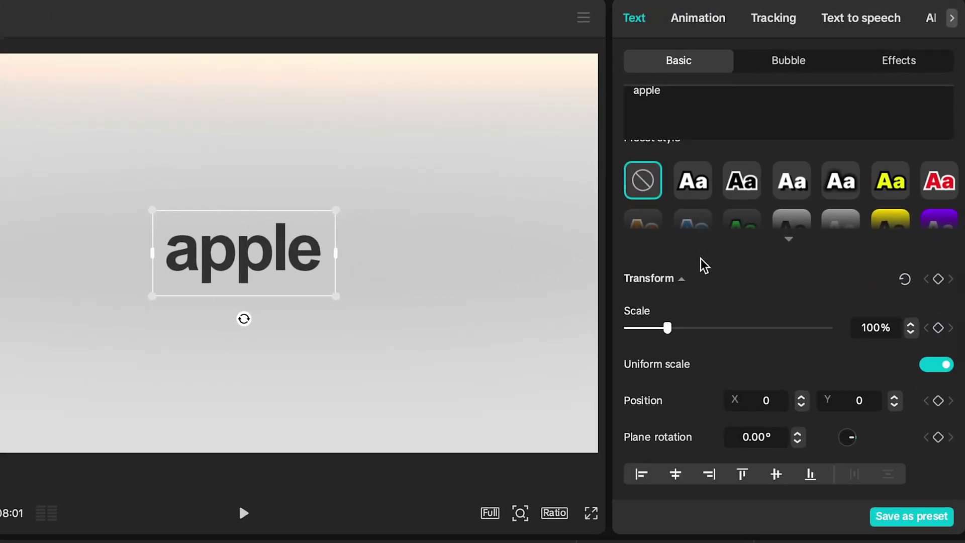
scroll(704, 266, down, 2)
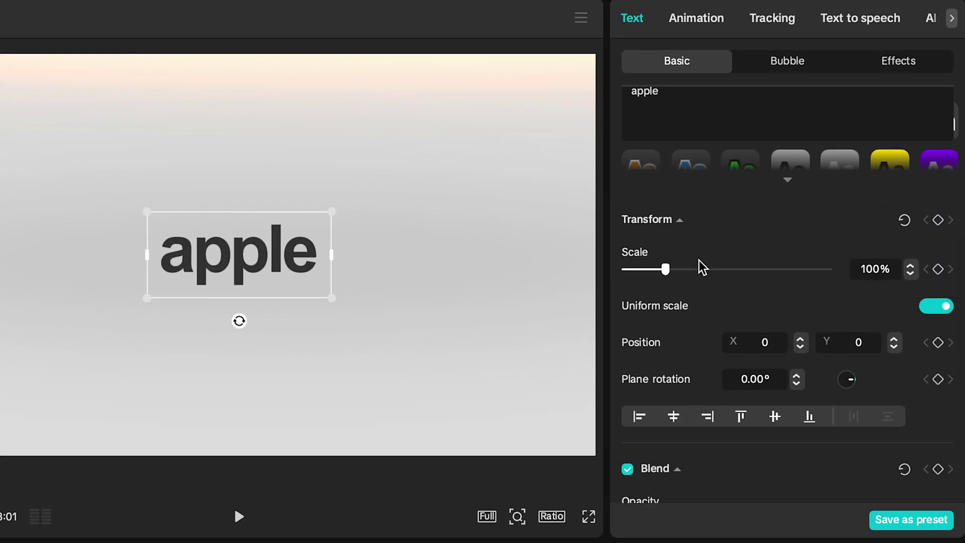
scroll(940, 262, down, 3)
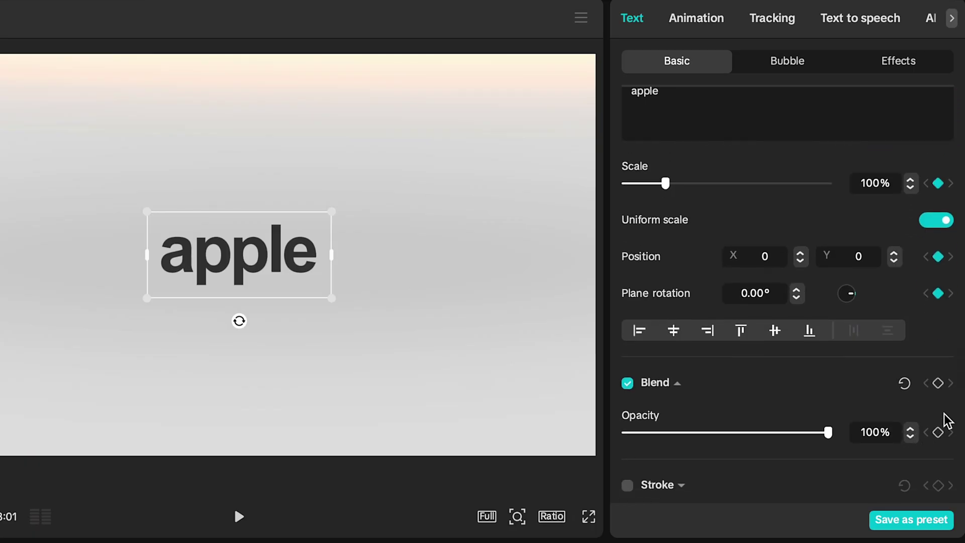
click(939, 381)
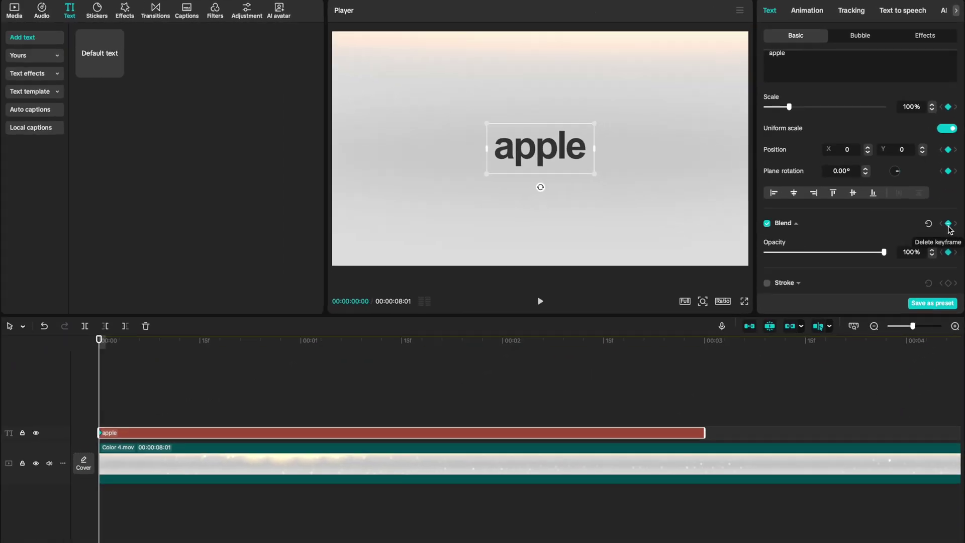
key(space)
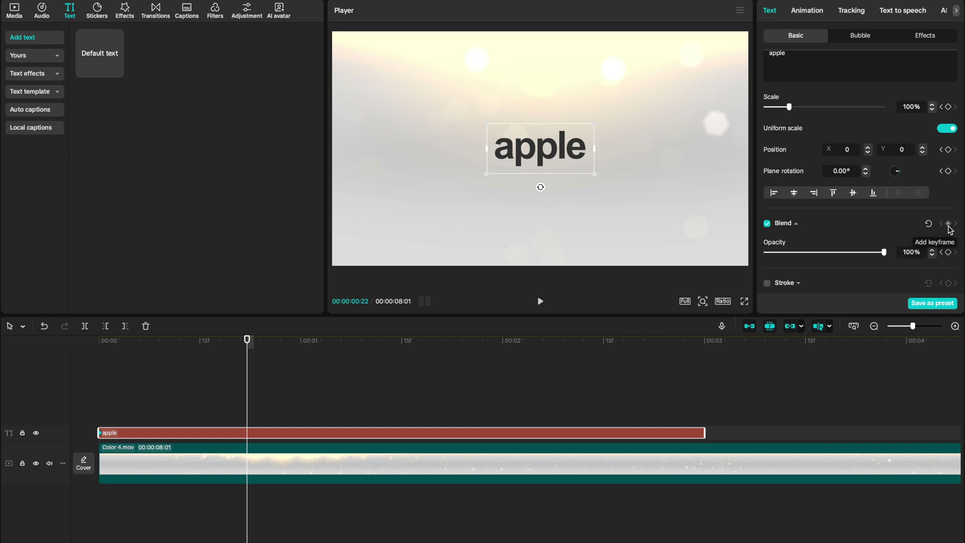
scroll(608, 392, up, 5)
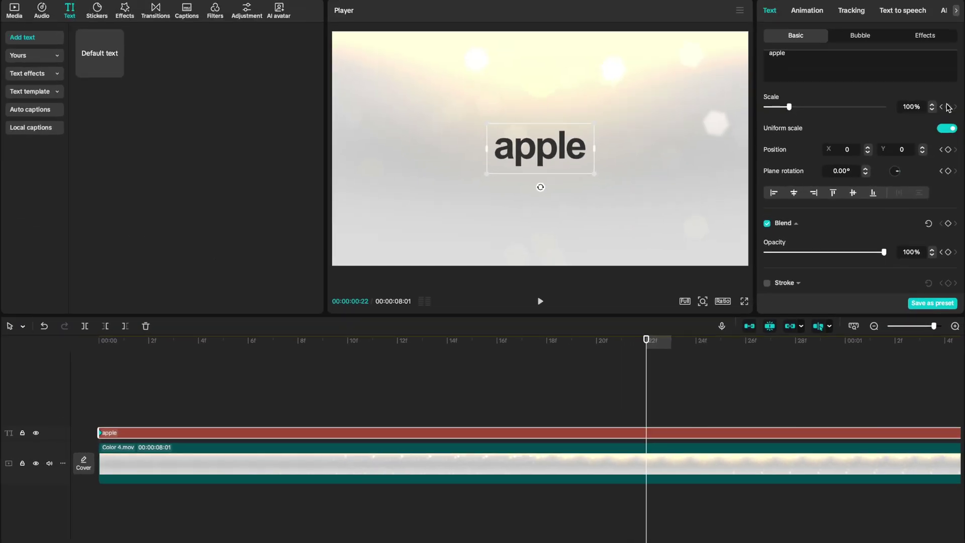
scroll(949, 111, up, 3)
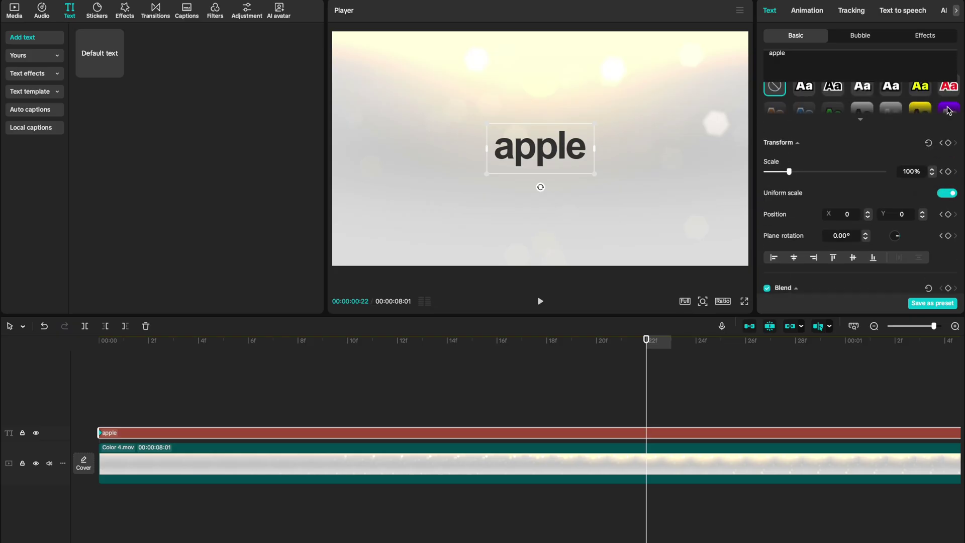
click(949, 143)
scroll(941, 212, down, 3)
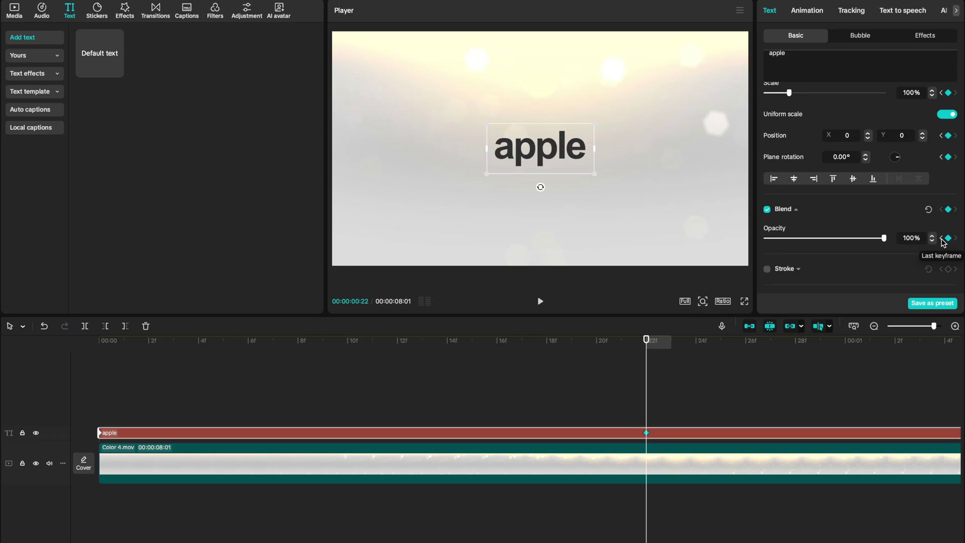
At frame 0, set the text's opacity to 0% and drop it lower to Y -160
click(942, 239)
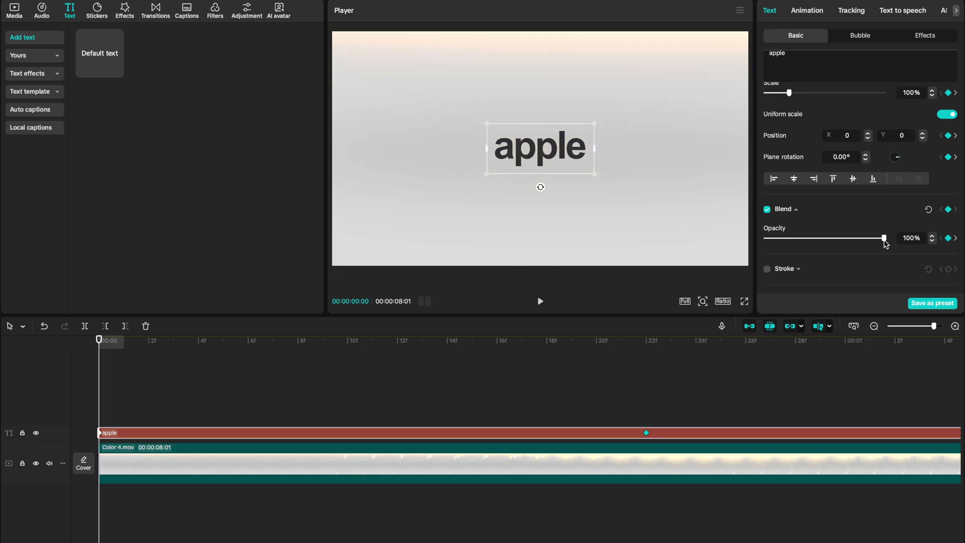
drag(885, 242, 763, 247)
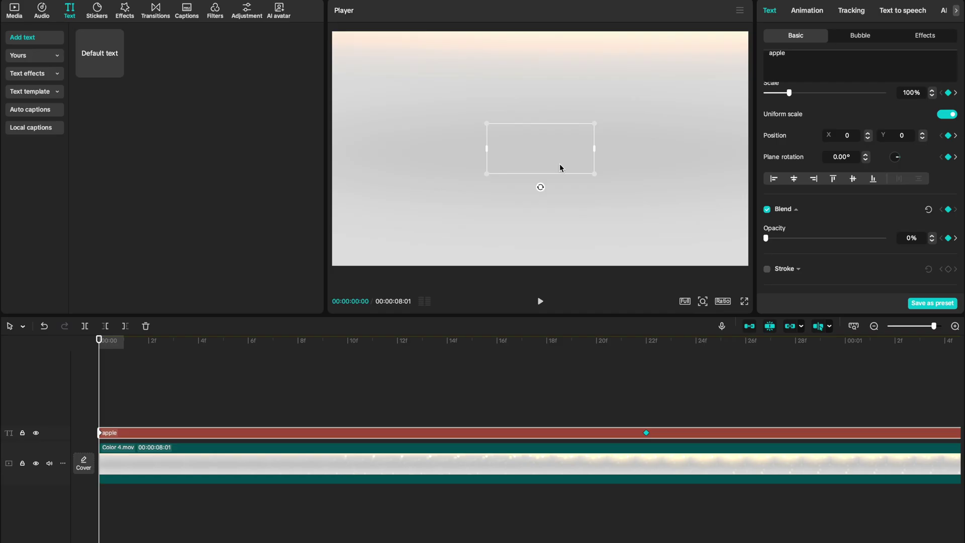
drag(562, 168, 556, 184)
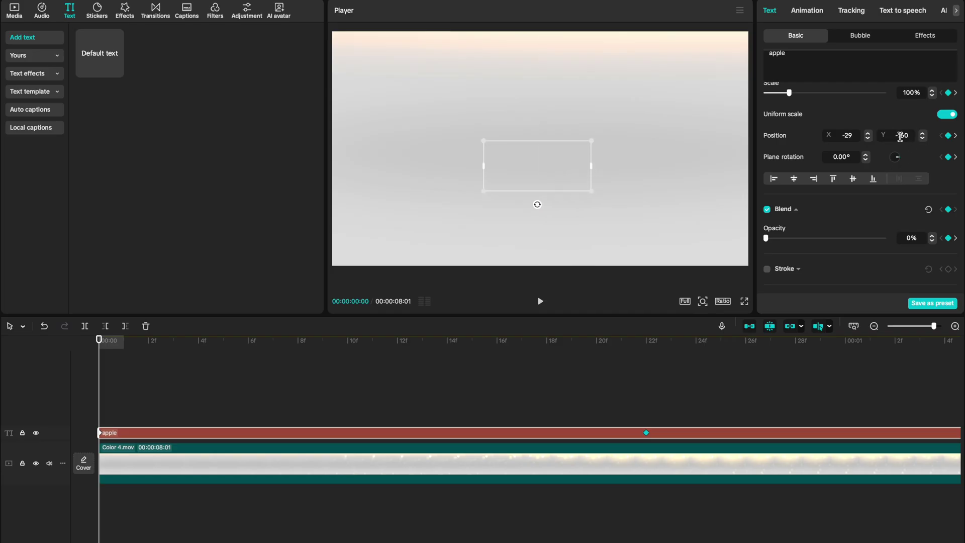
click(522, 392)
click(524, 436)
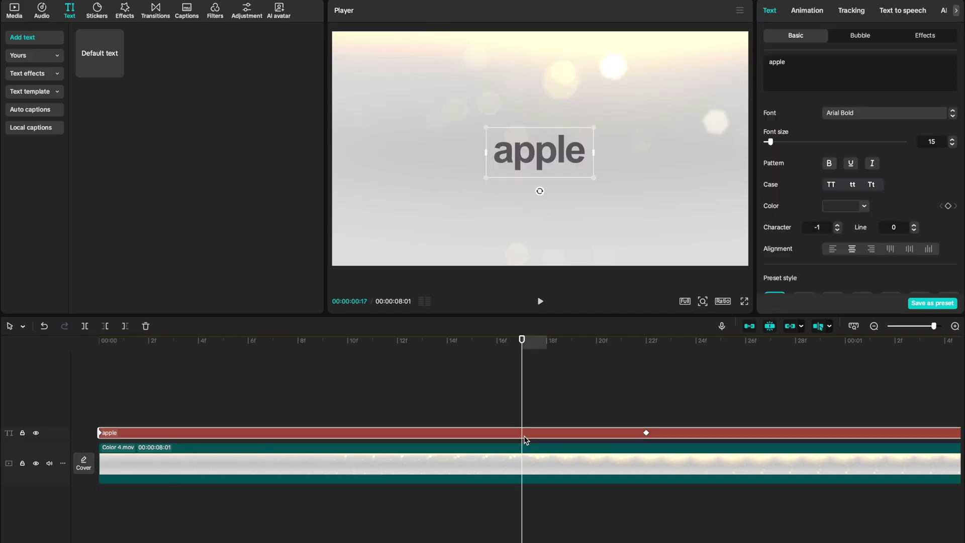
Apply Cubic Ease to the apple text's Y curve and stretch its Bezier handles for a smoother rise
right_click(525, 439)
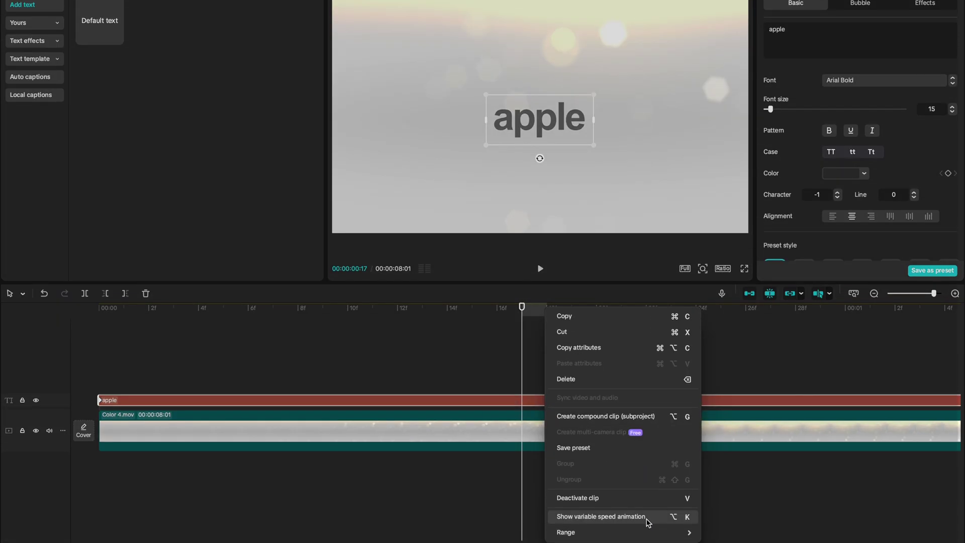
click(578, 542)
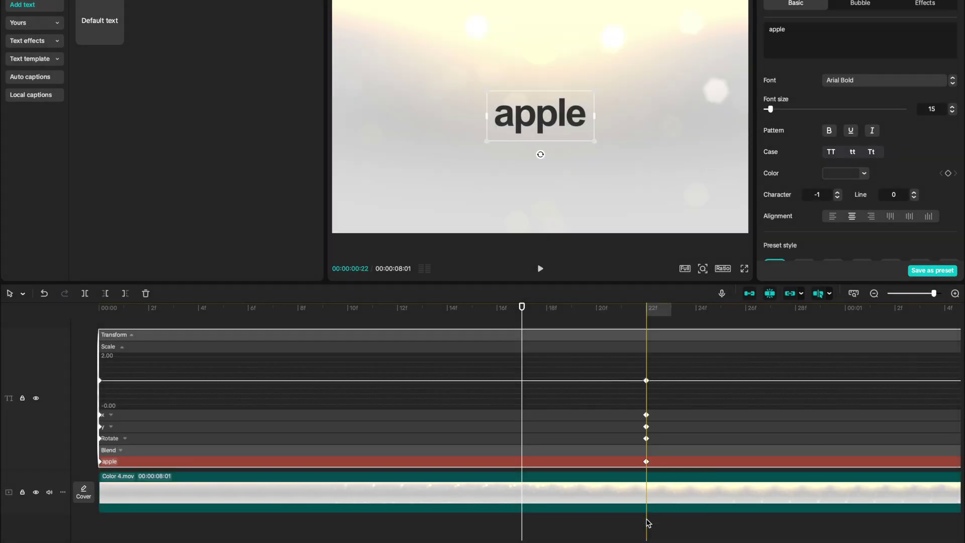
click(123, 349)
click(111, 389)
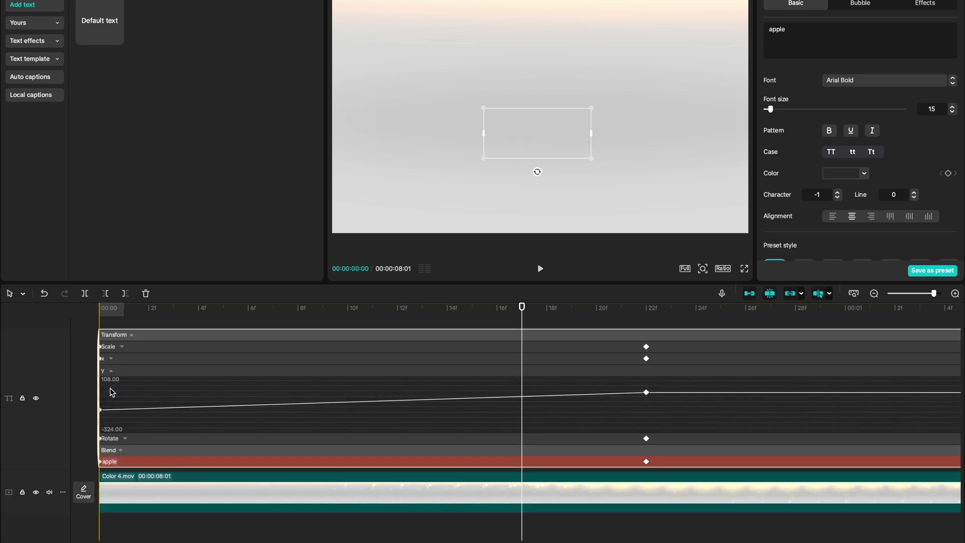
scroll(349, 403, down, 5)
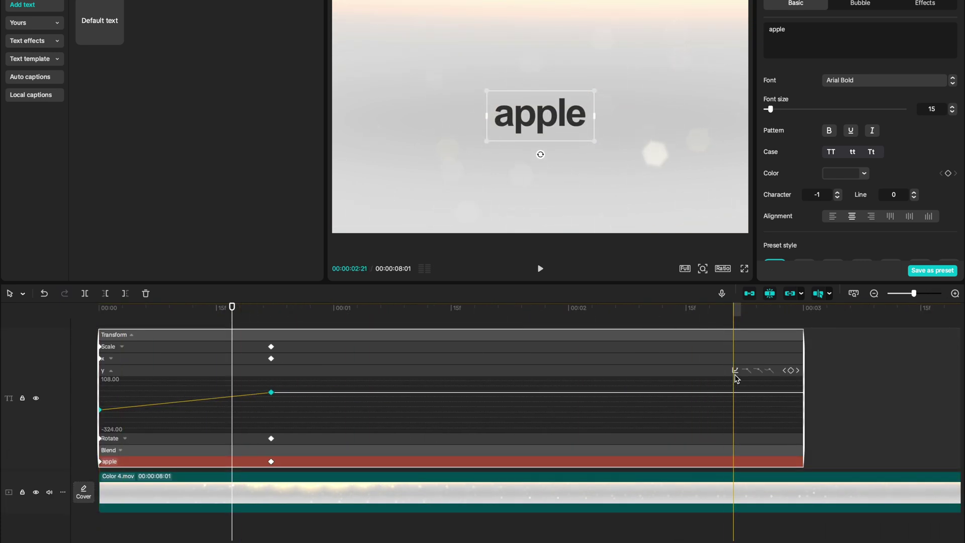
click(736, 371)
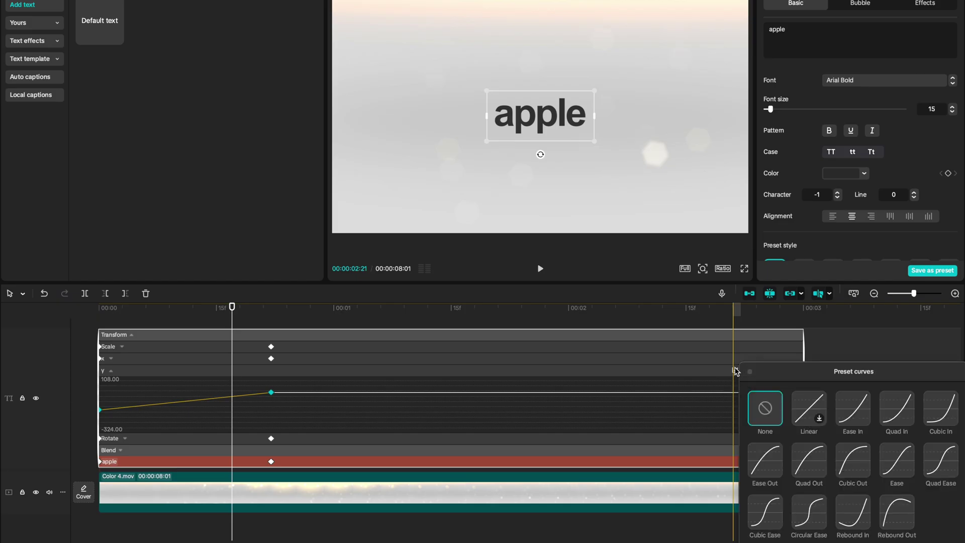
click(765, 513)
click(270, 313)
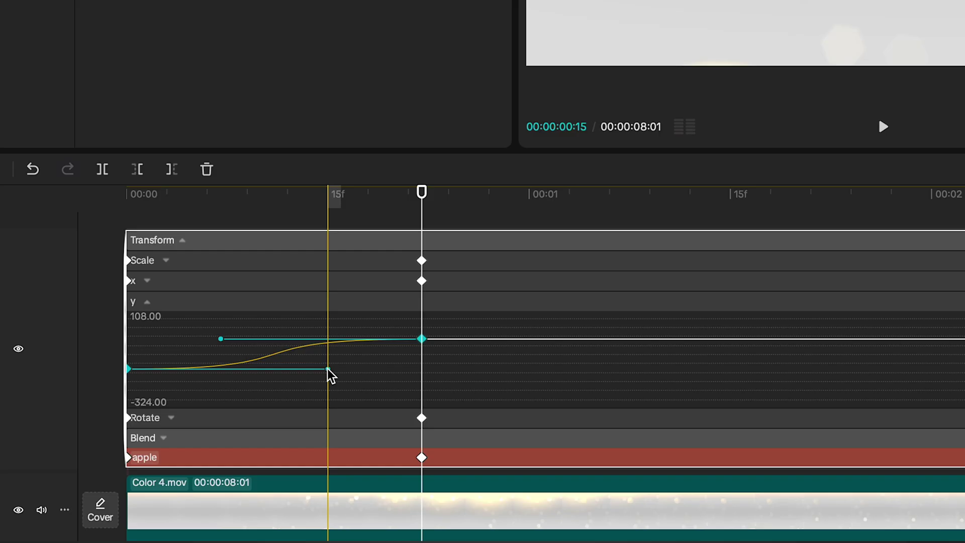
drag(328, 369, 253, 369)
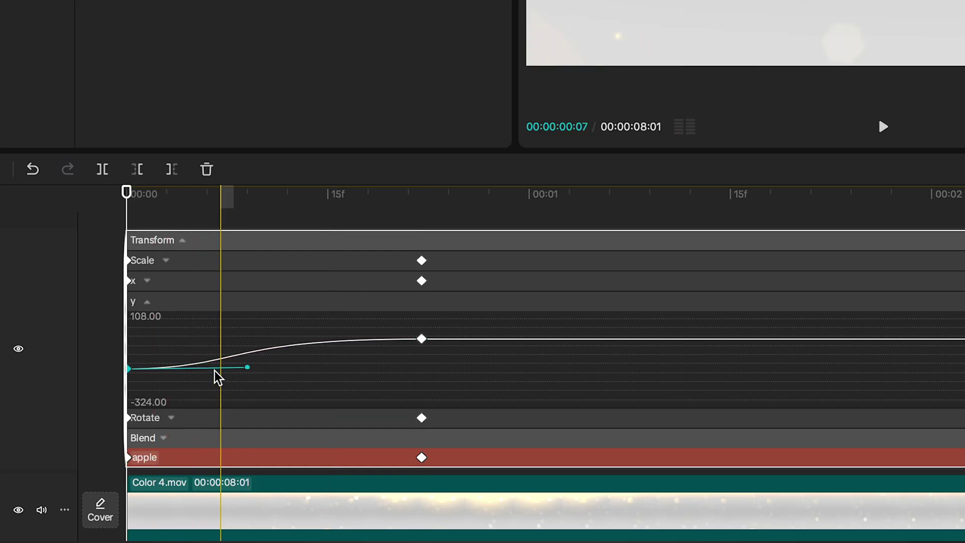
click(421, 339)
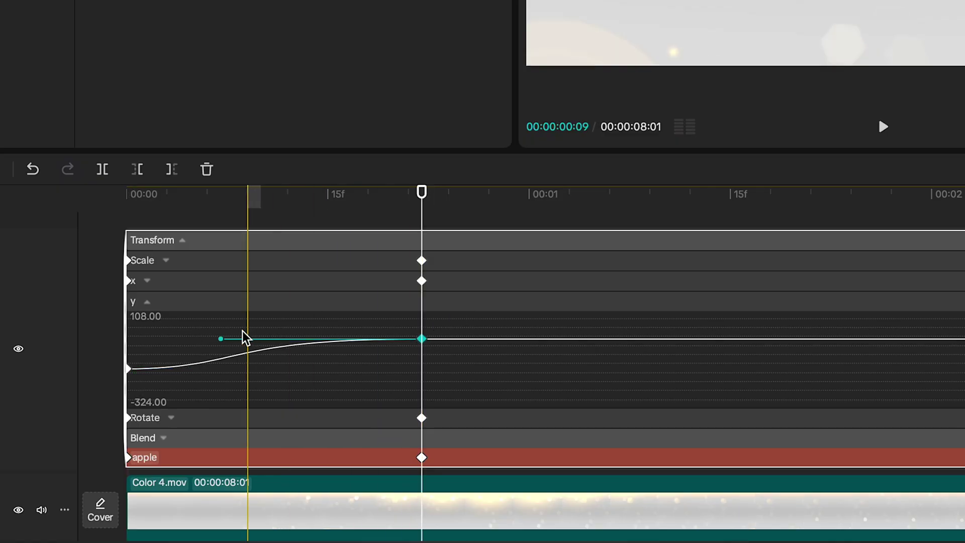
drag(221, 340, 177, 339)
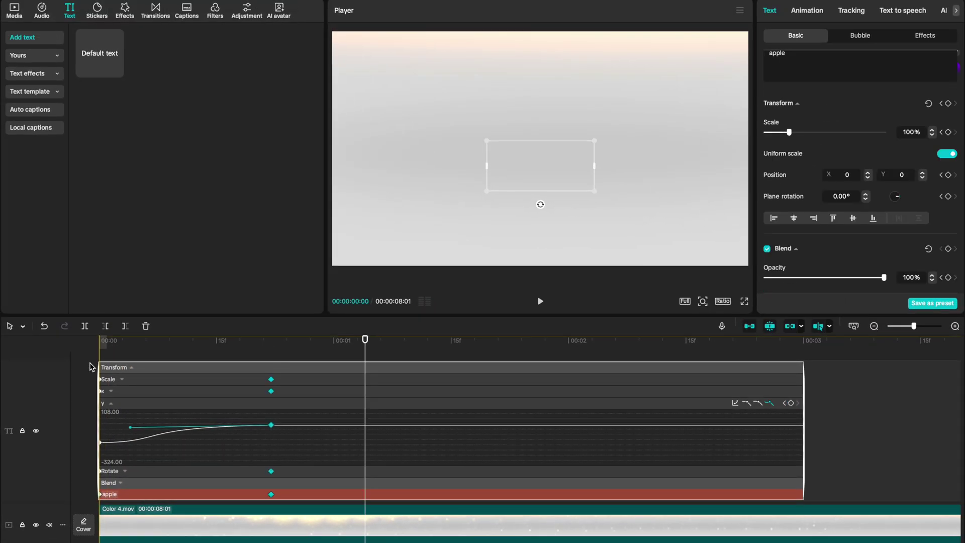
key(space)
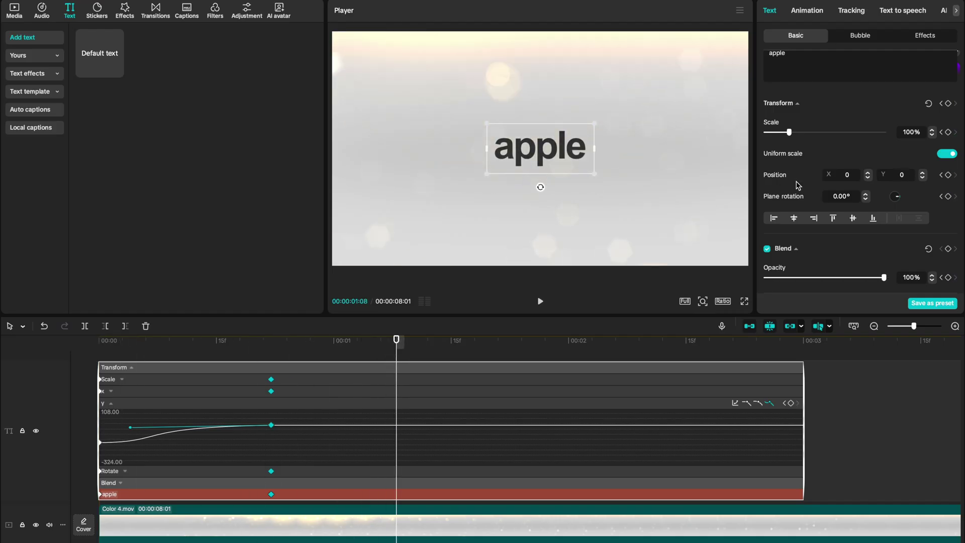
Enable a drop shadow on the apple text at 7% opacity
scroll(784, 216, down, 5)
click(785, 249)
scroll(792, 244, down, 3)
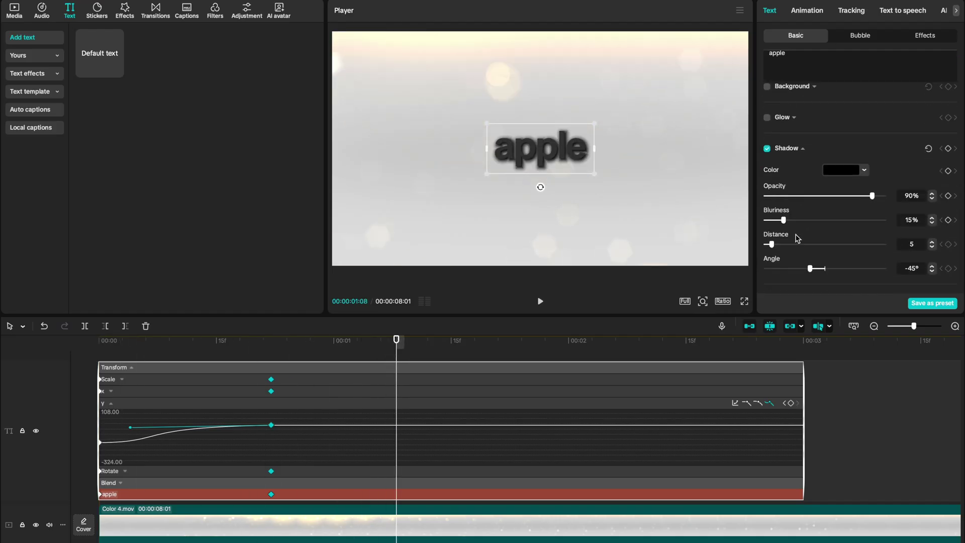
click(774, 196)
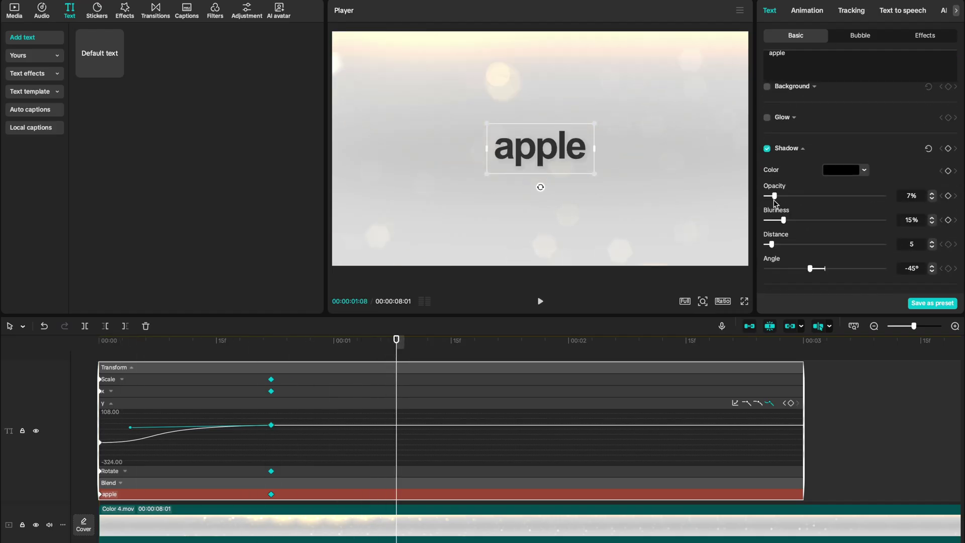
right_click(373, 493)
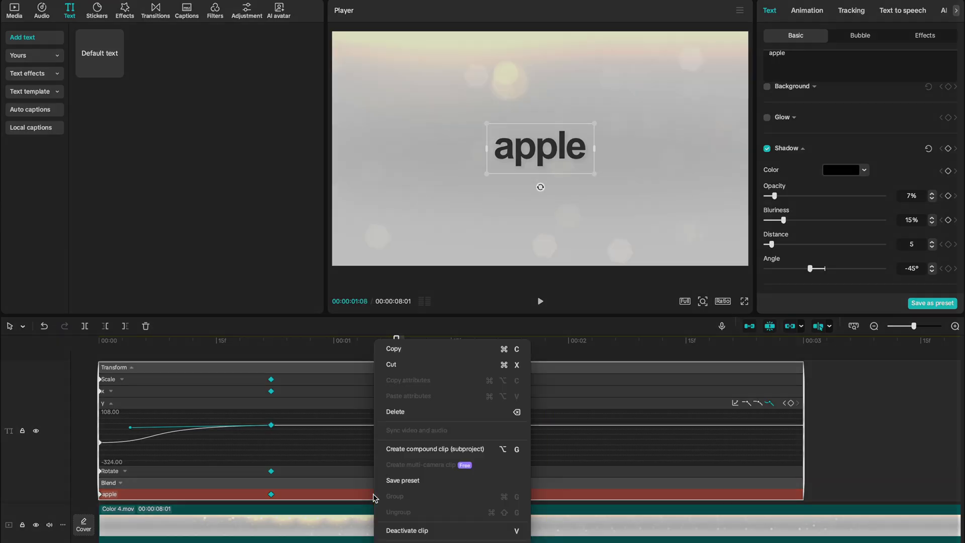
Turn the apple text into a compound clip and duplicate it onto two new tracks
click(420, 455)
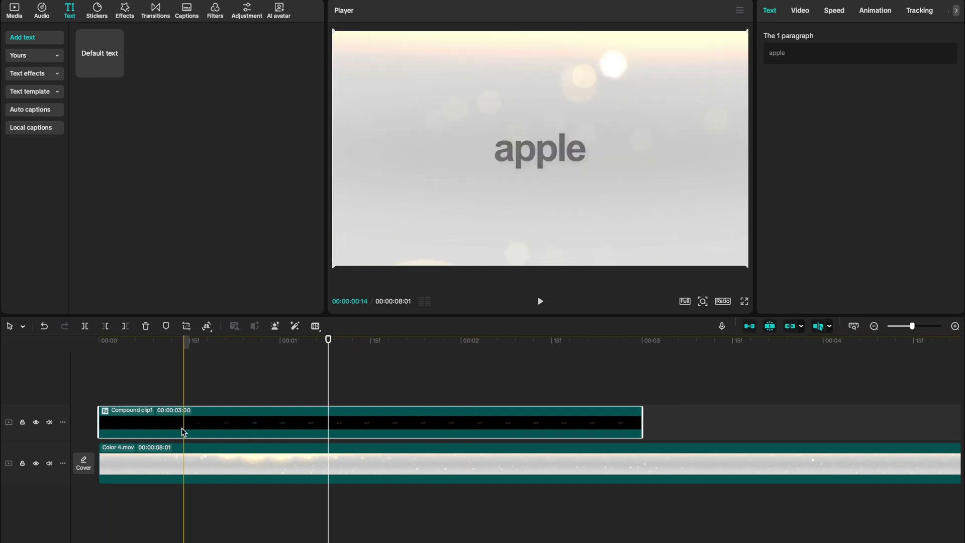
drag(132, 428, 139, 375)
mouse_move(141, 407)
mouse_down()
mouse_move(151, 383)
mouse_move(147, 410)
mouse_up()
Change the word inside one of the compound clip copies
click(154, 498)
click(153, 476)
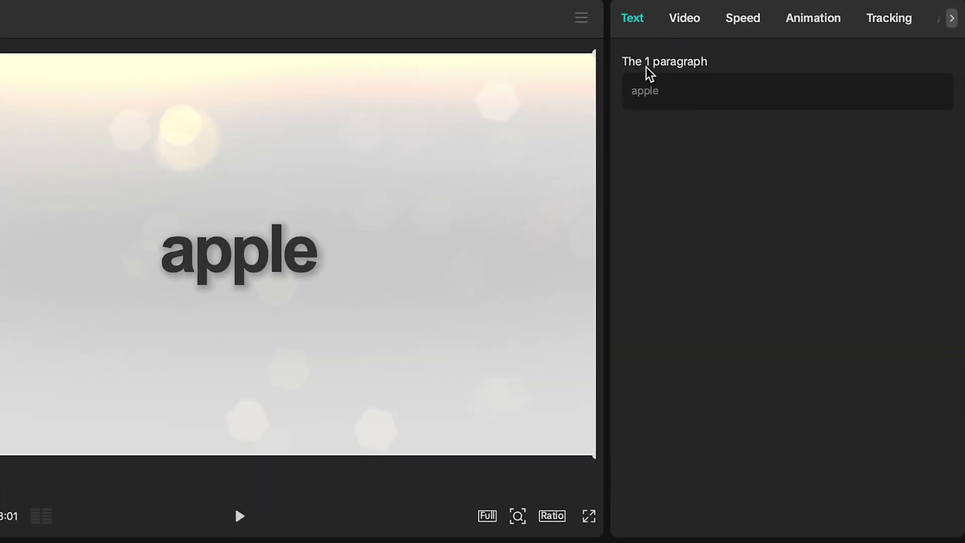
click(682, 91)
click(197, 481)
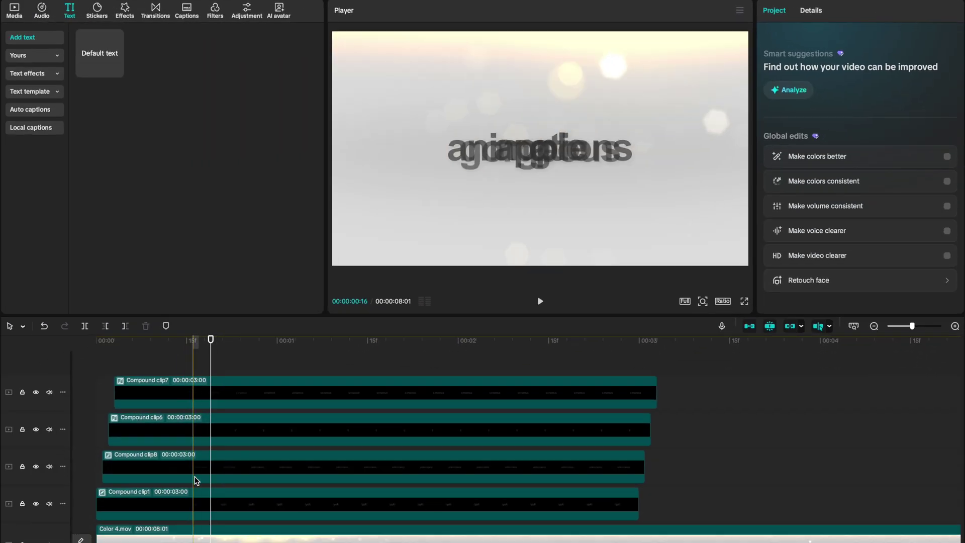
Check each compound clip's word and reposition 'gorgeous' in the frame
click(216, 465)
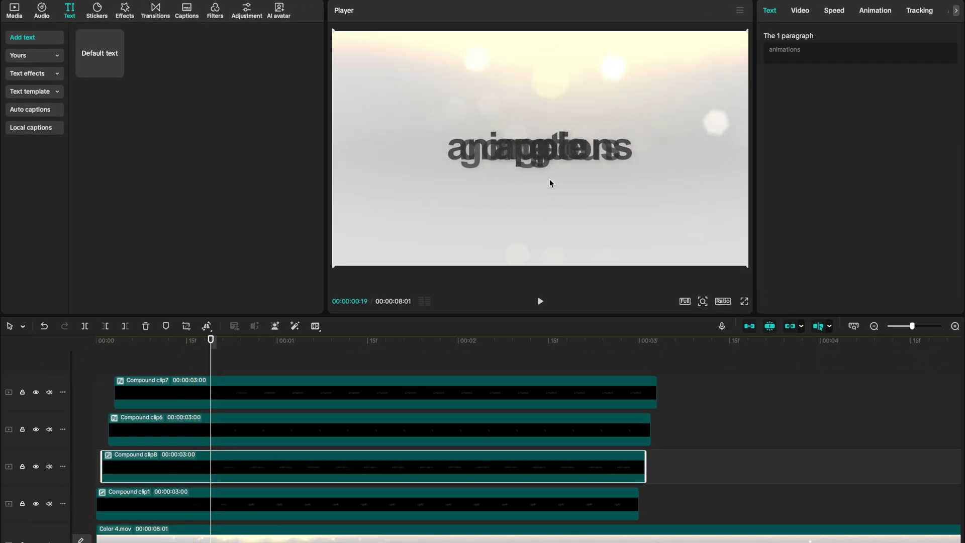
click(211, 503)
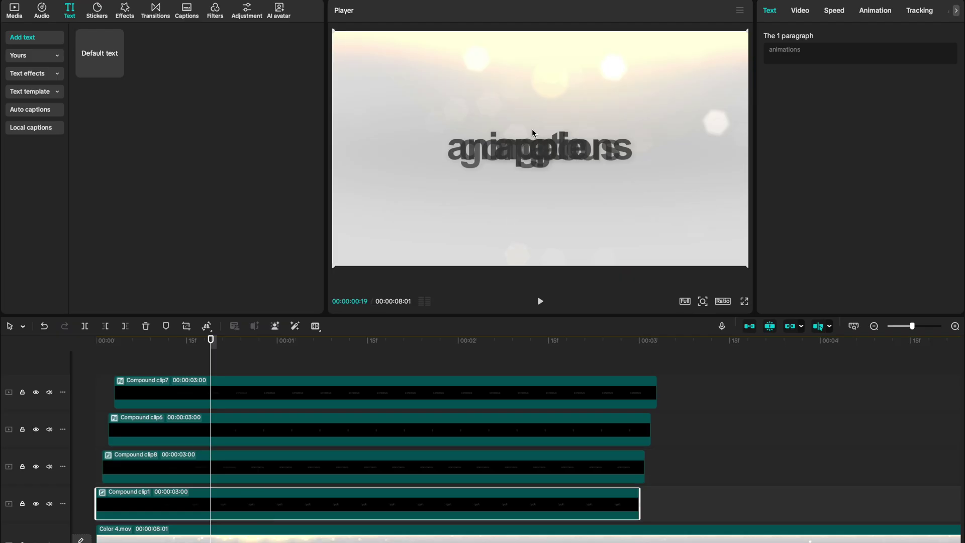
click(243, 395)
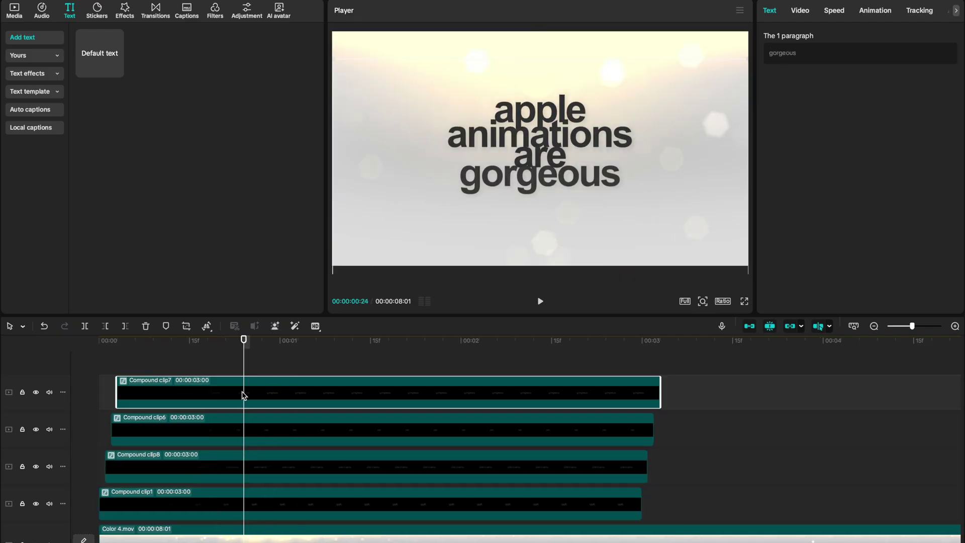
mouse_move(538, 193)
mouse_down()
mouse_move(538, 219)
mouse_move(540, 196)
mouse_up()
click(359, 362)
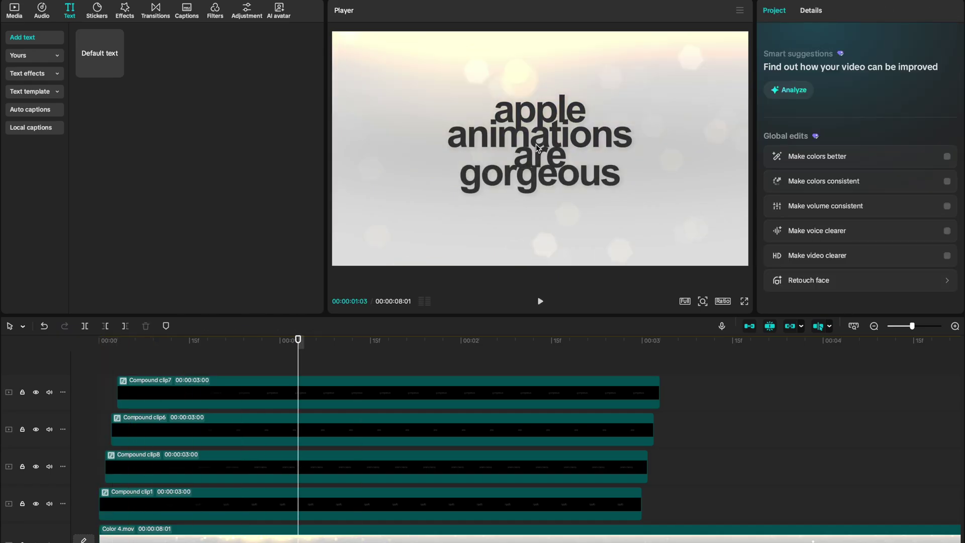
Preview the word animation and copy the word clips to 00:03 on each track
scroll(280, 420, down, 3)
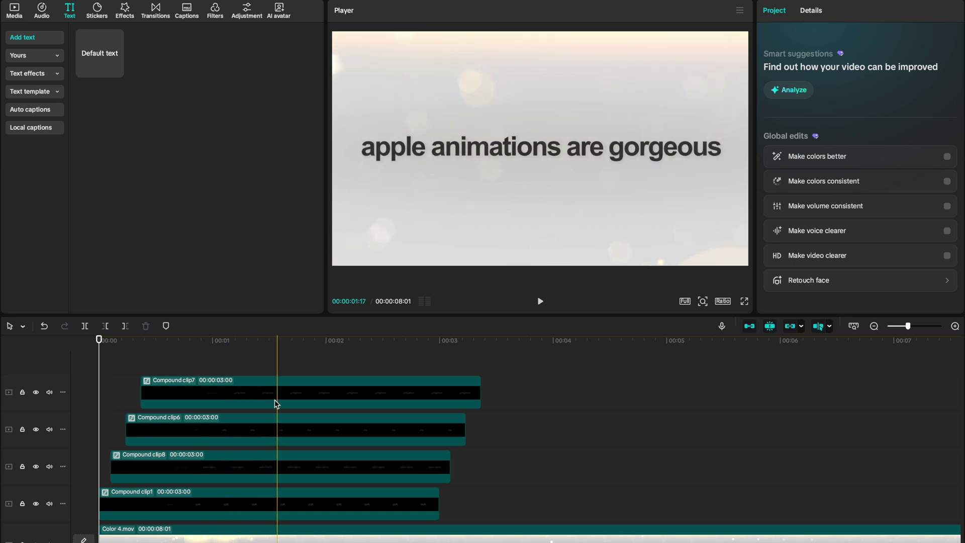
key(space)
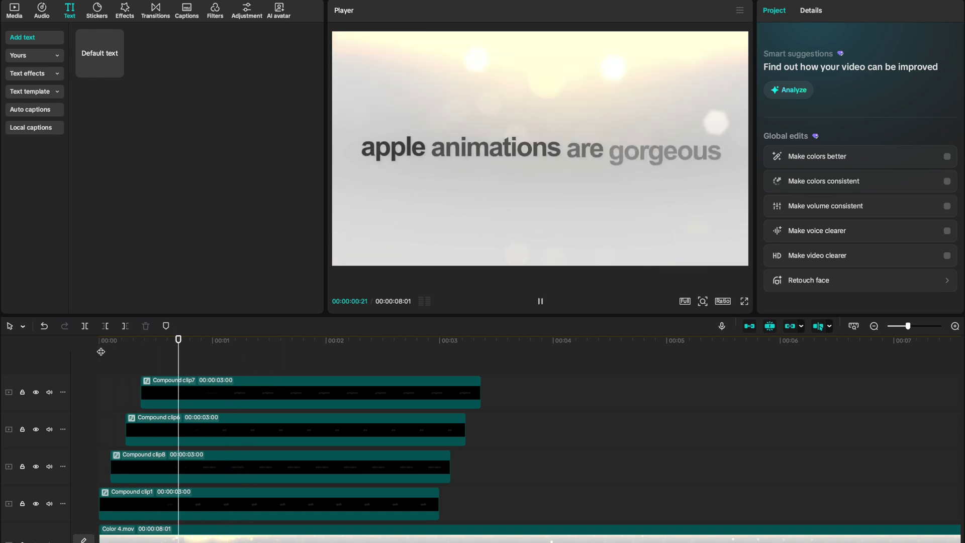
key(space)
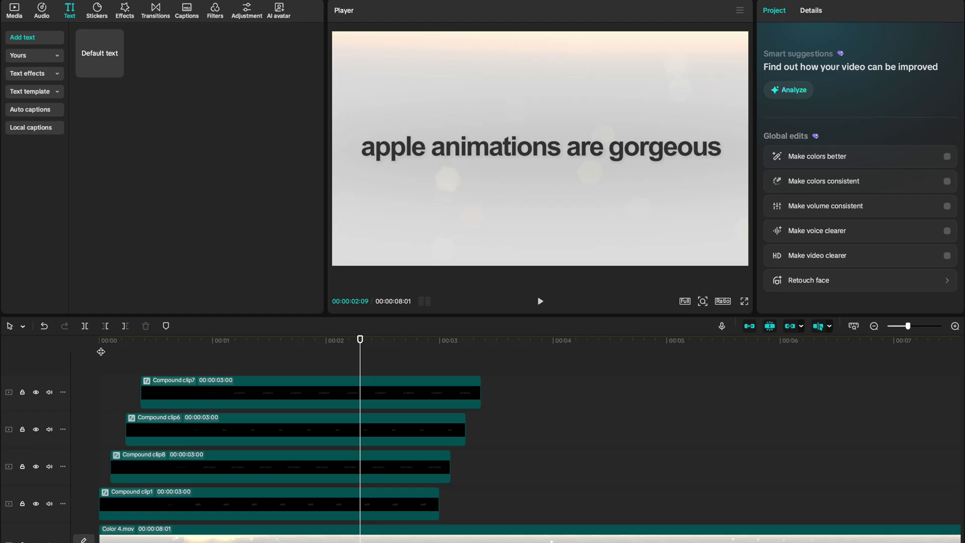
scroll(270, 500, down, 2)
drag(270, 501, 485, 511)
drag(322, 500, 435, 474)
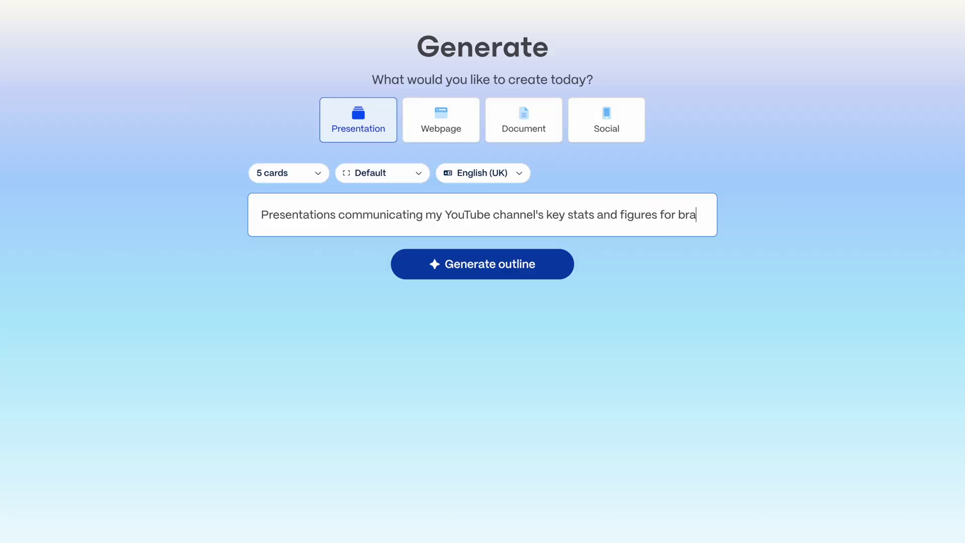
Finish the Gamma prompt about channel stats and brand collaborations to generate the deck
text(nd collab)
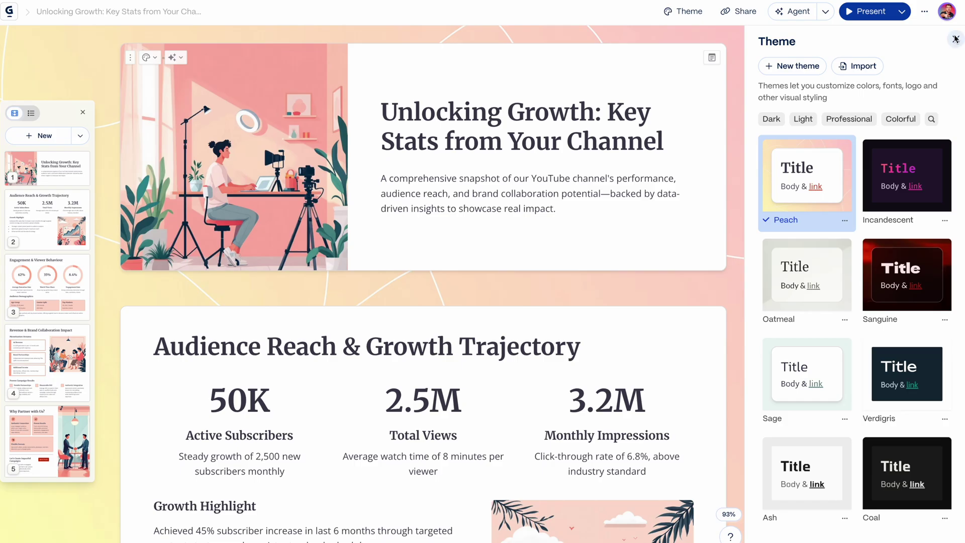
Browse Gamma's theme options and basic blocks, then start importing a theme from a file
click(954, 38)
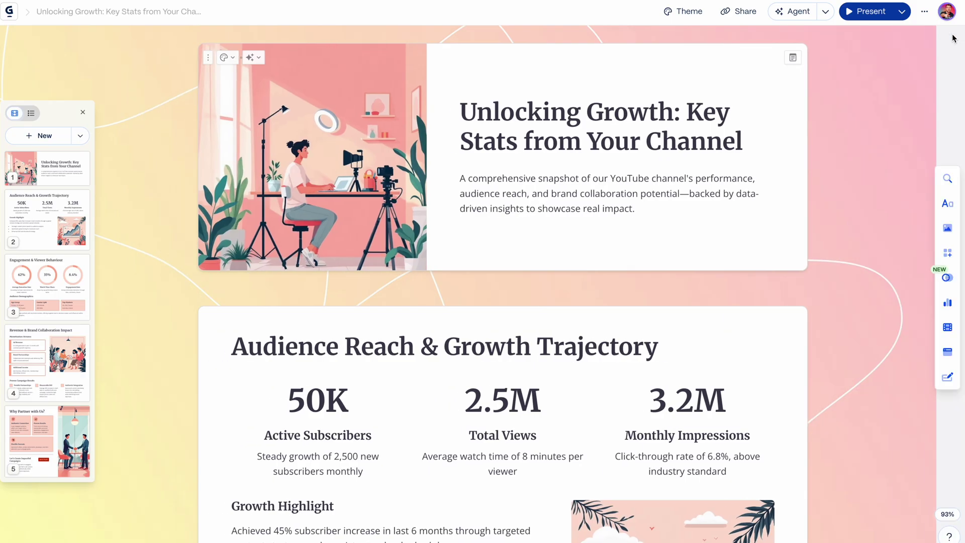
click(950, 210)
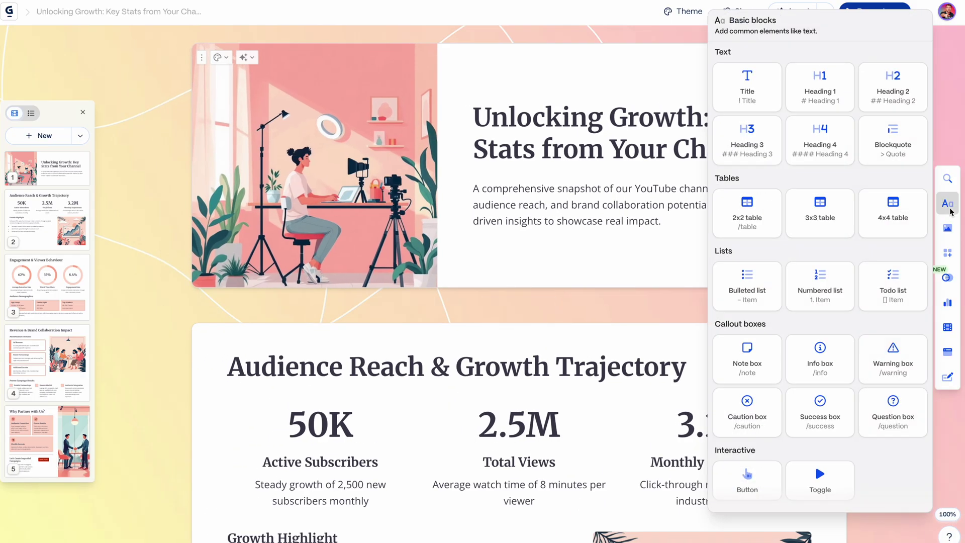
click(949, 206)
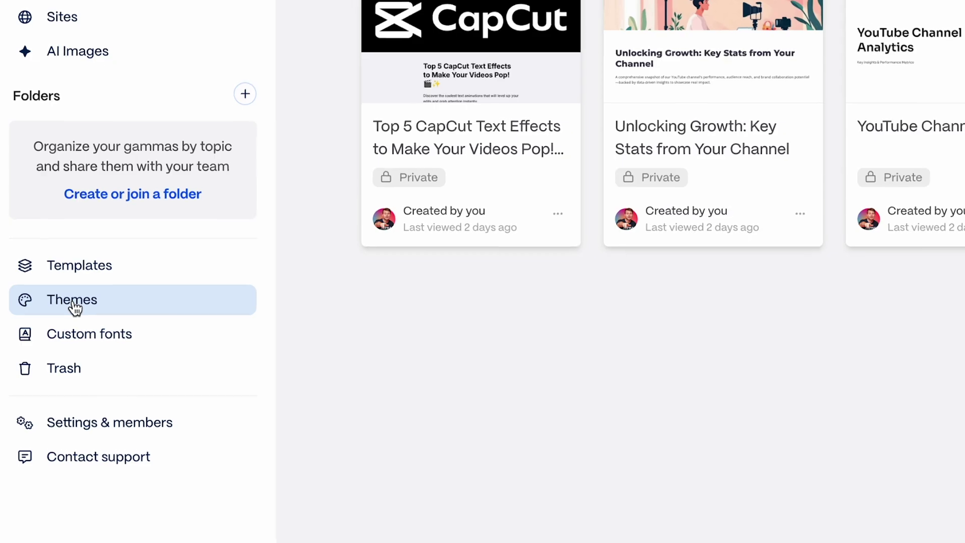
click(74, 304)
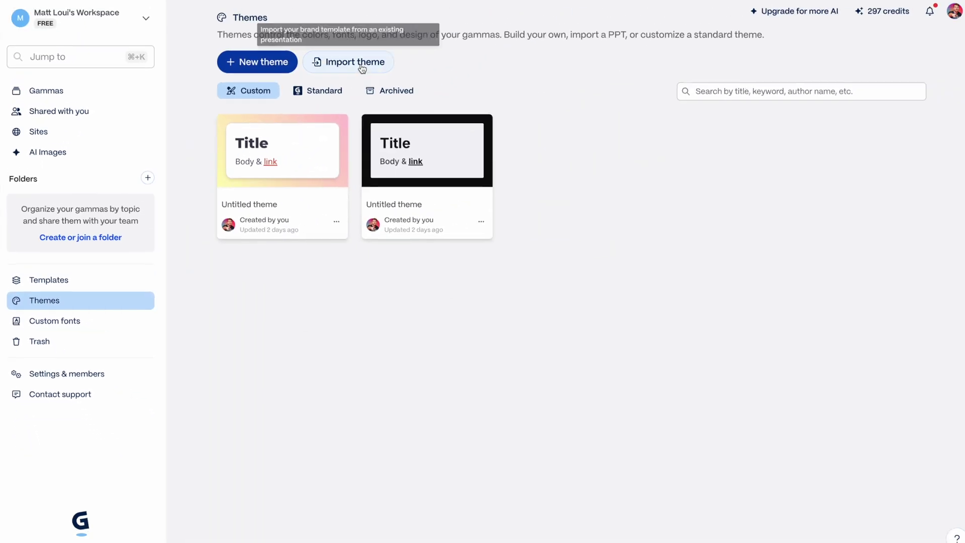
click(363, 64)
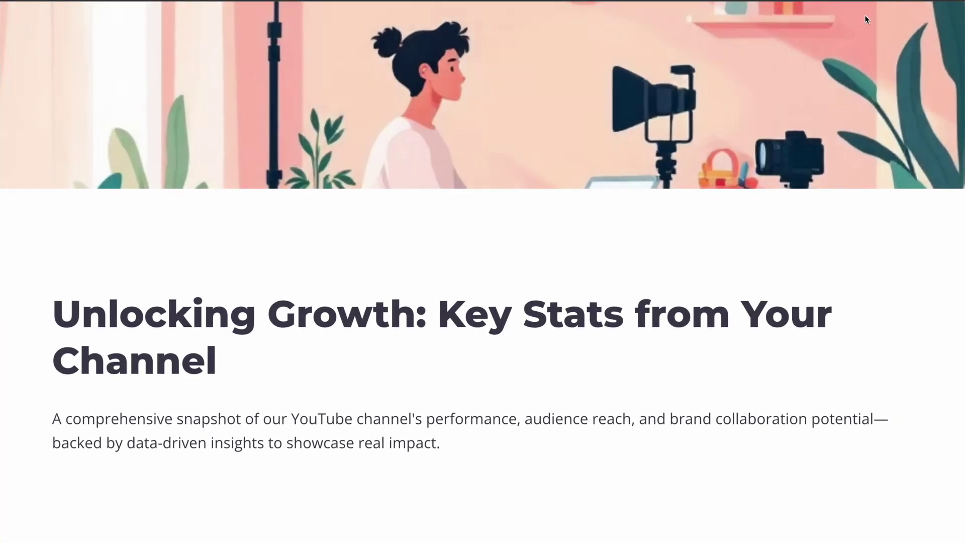
Advance through the Audience Reach, Engagement, and Revenue & Brand Collaboration slides
key(Right)
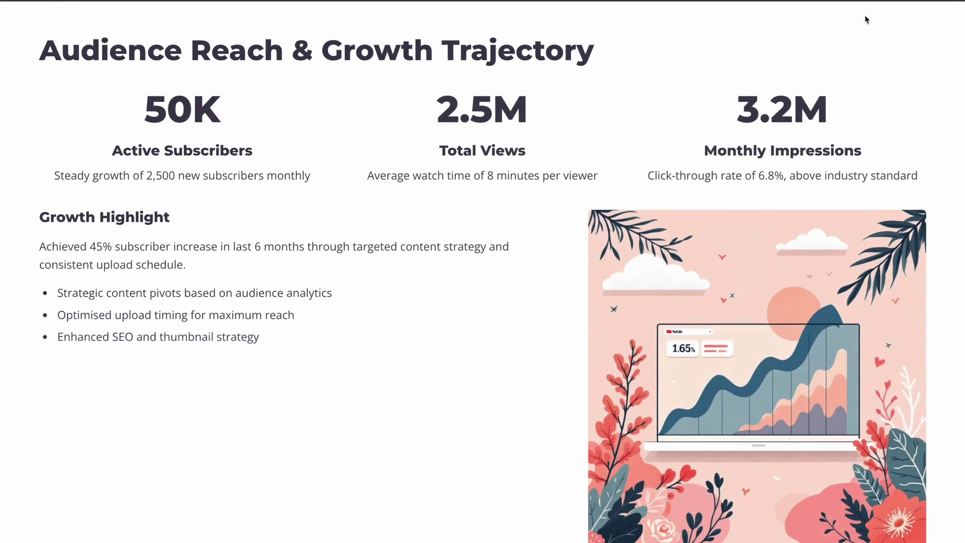
key(Right)
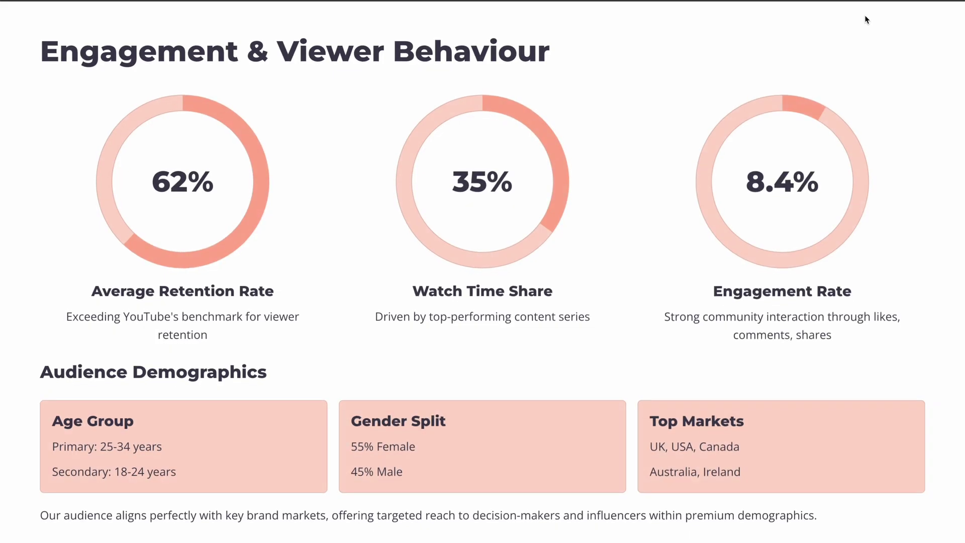
key(Right)
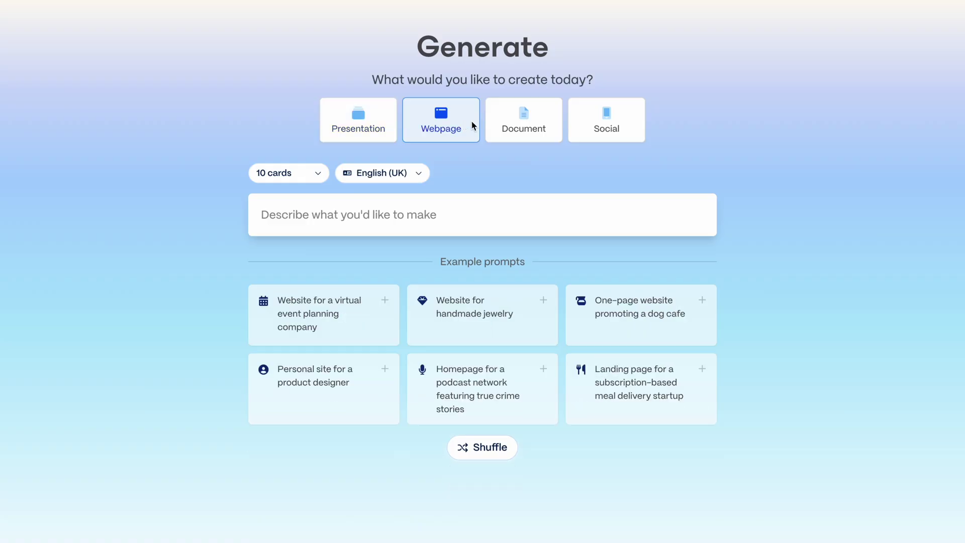
Switch the creation type to Document, then Social, and scroll through the CapCut text-effects deck
click(543, 125)
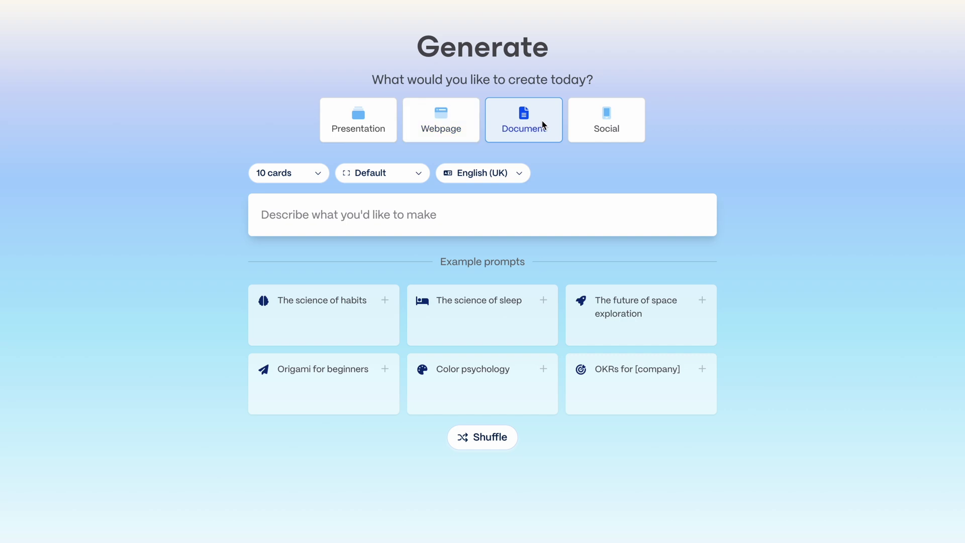
click(630, 125)
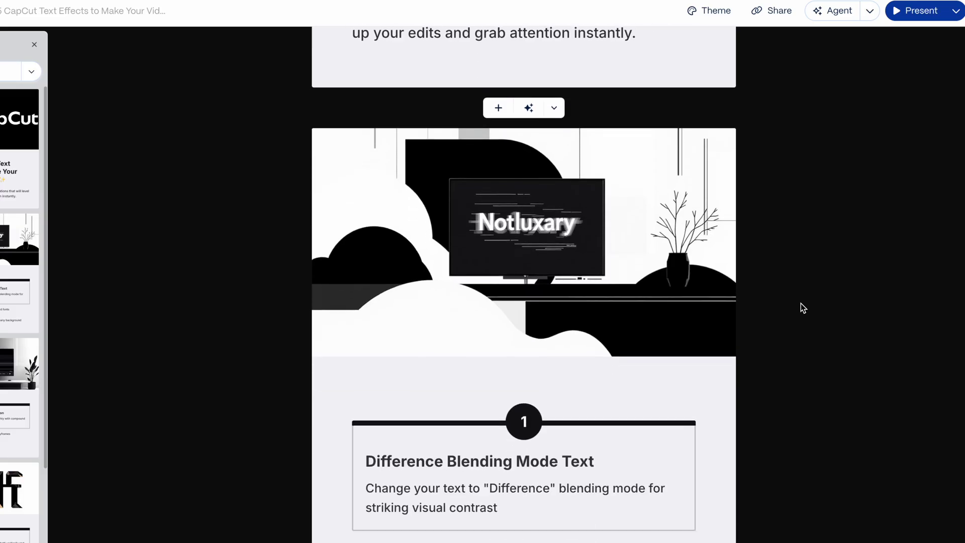
scroll(803, 308, down, 5)
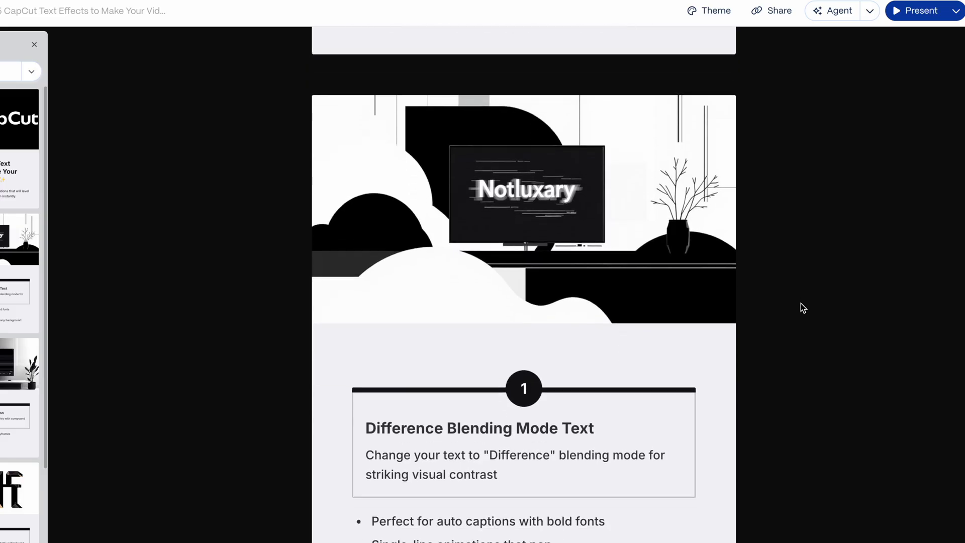
scroll(801, 303, down, 10)
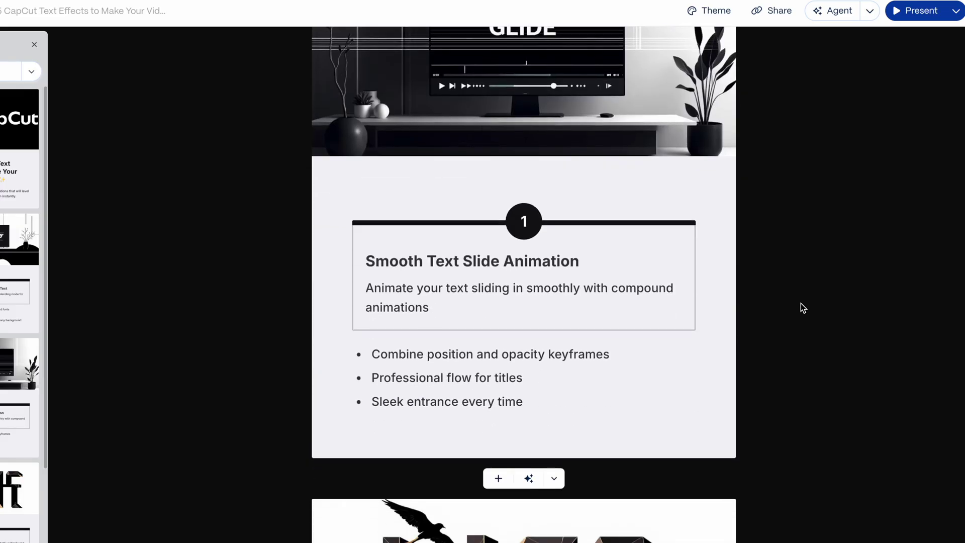
scroll(801, 304, down, 15)
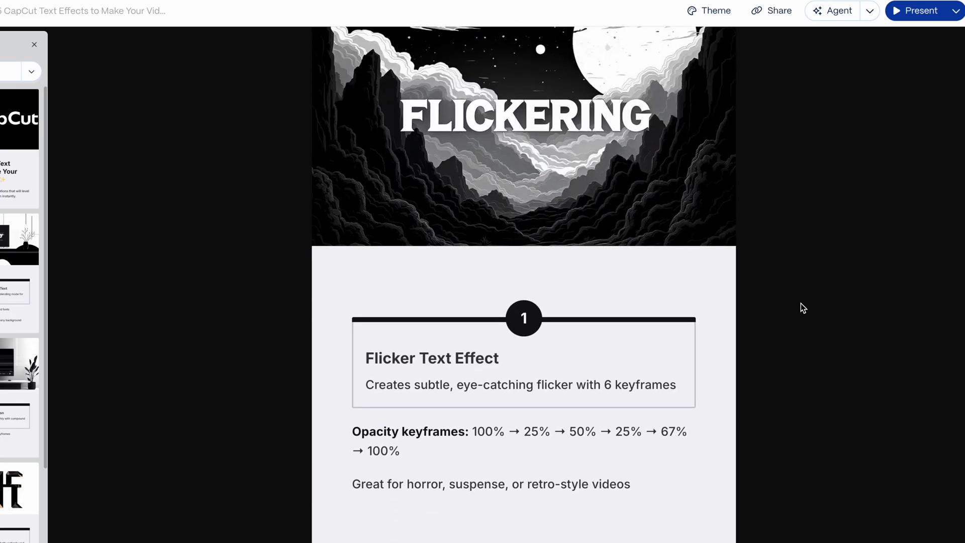
scroll(801, 307, down, 10)
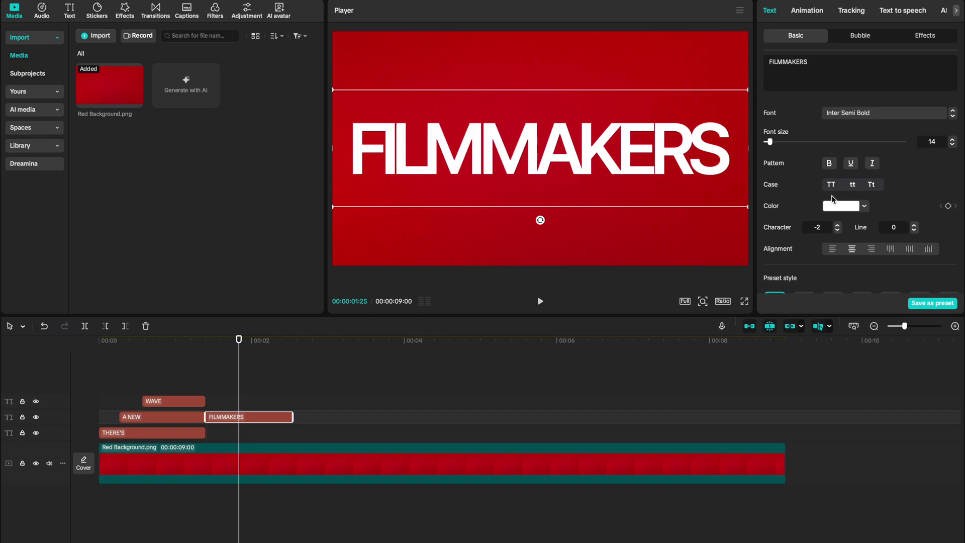
Turn off uniform scale, stretch the first FILMMAKERS text to 500% height, and preview it
scroll(914, 207, down, 5)
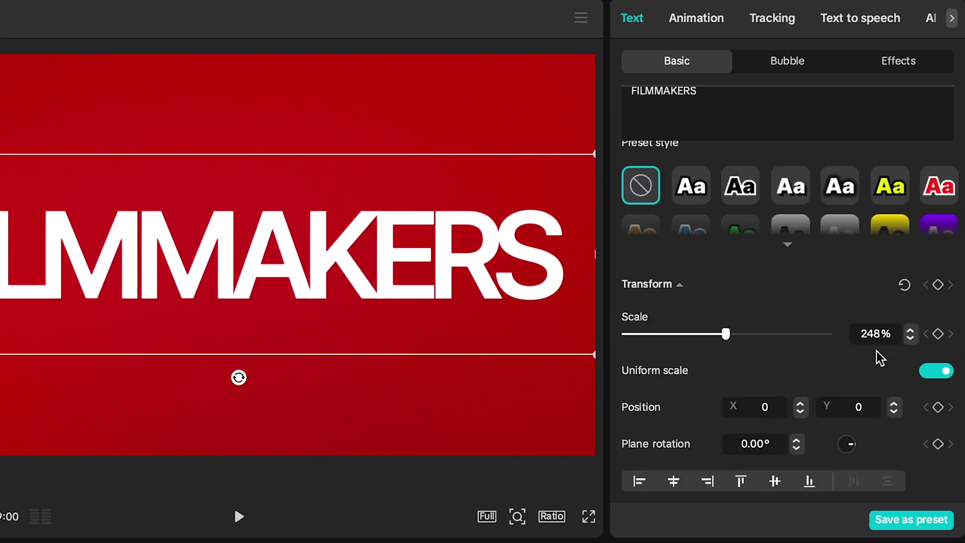
scroll(880, 358, down, 2)
click(947, 318)
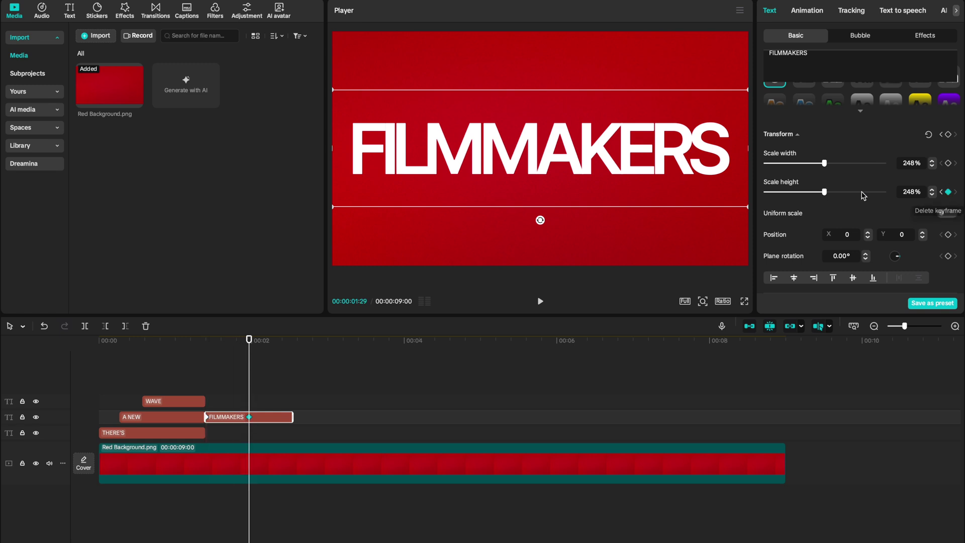
drag(826, 194, 888, 197)
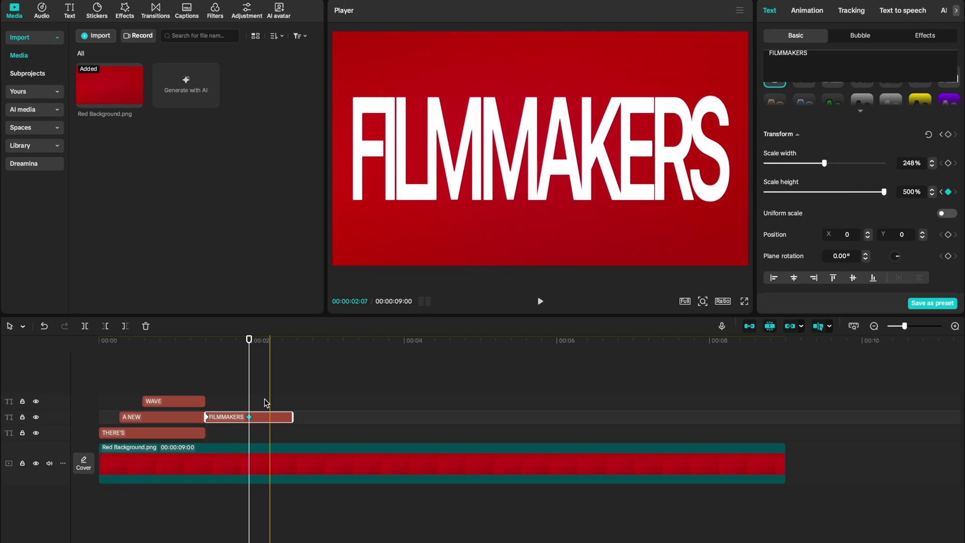
click(203, 379)
key(space)
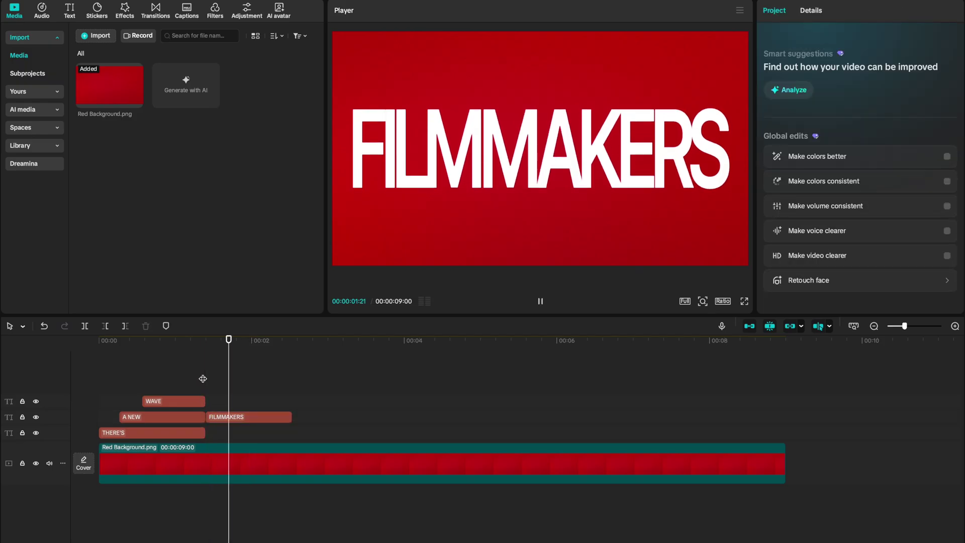
Keyframe the second FILMMAKERS clip's scale width from 214% to 271% and preview it
click(519, 182)
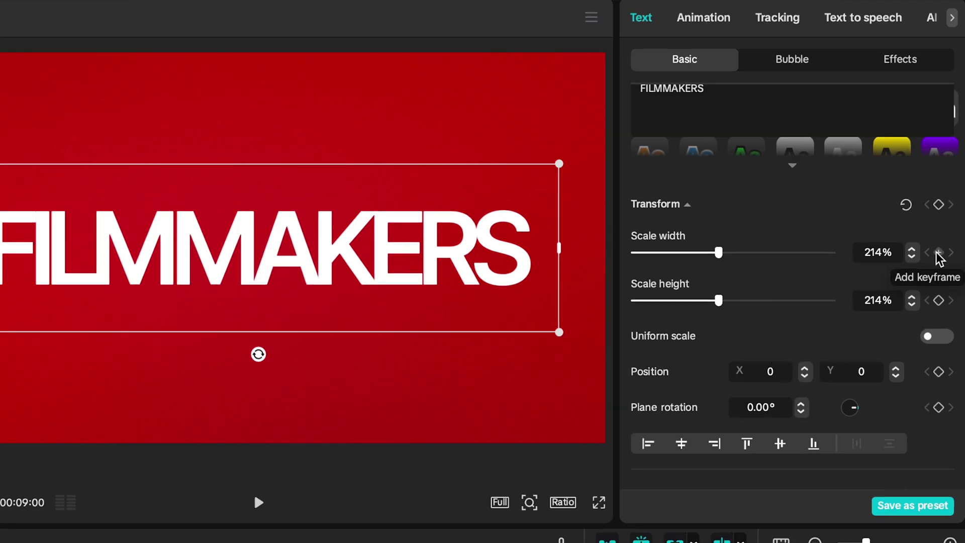
click(938, 260)
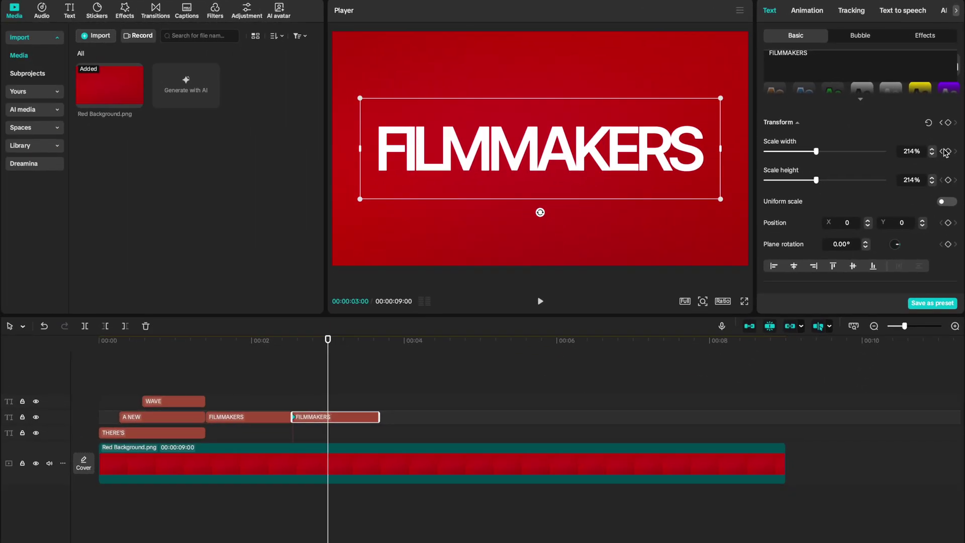
drag(817, 151, 830, 151)
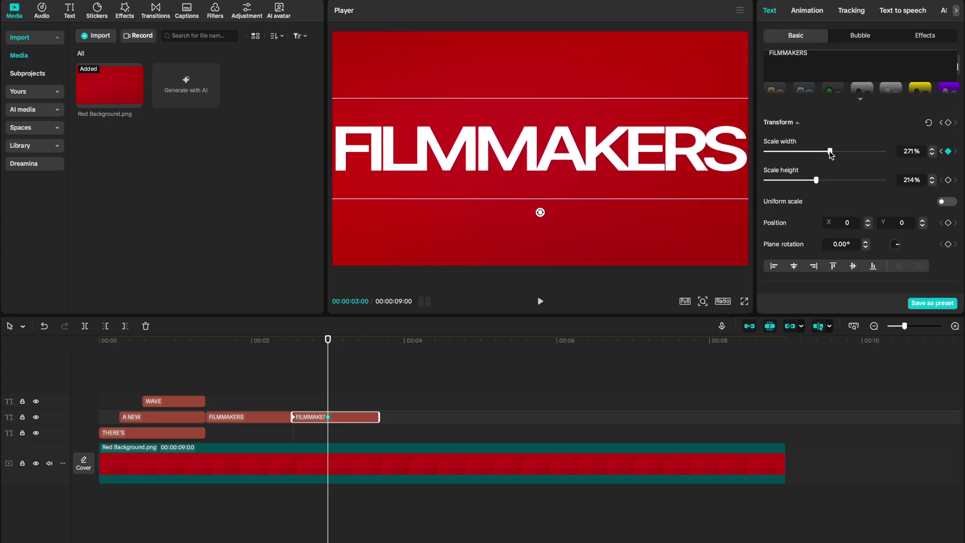
click(295, 388)
key(space)
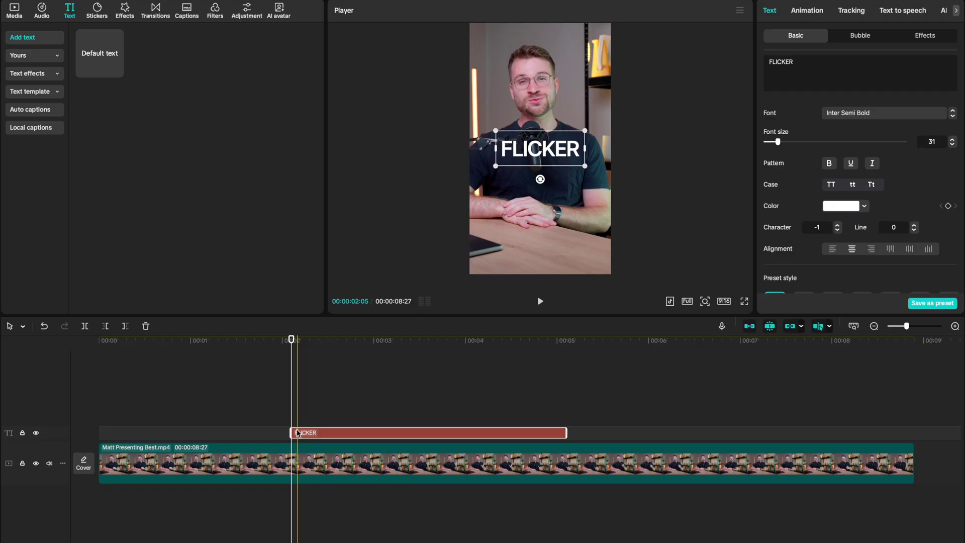
Add FLICKER opacity keyframes frame by frame, lowering opacity below 100% at alternate frames
scroll(895, 216, down, 1)
scroll(895, 216, down, 8)
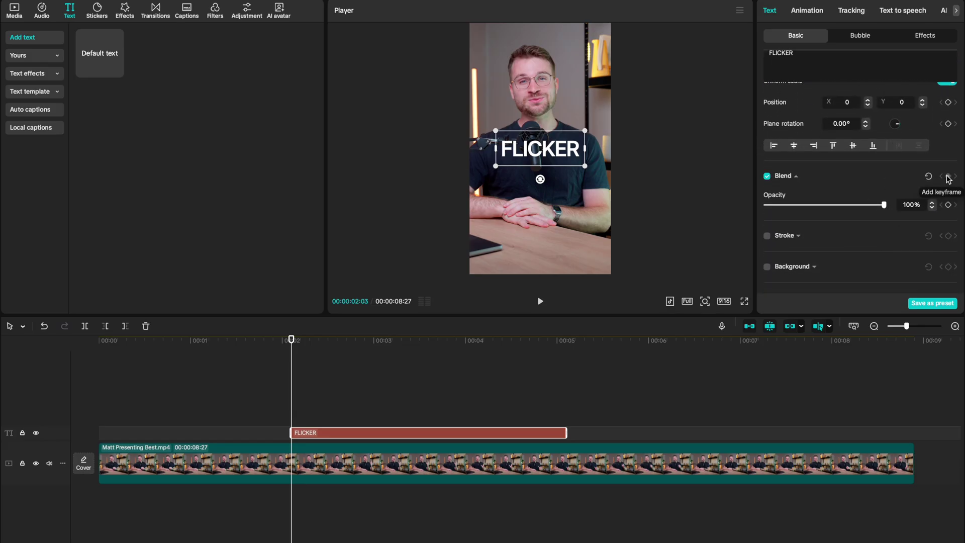
click(949, 177)
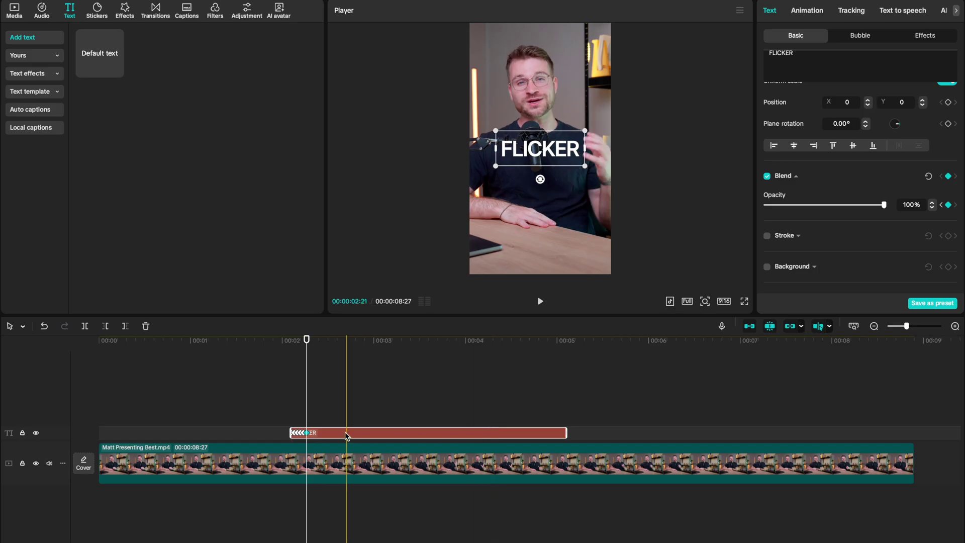
scroll(302, 437, up, 3)
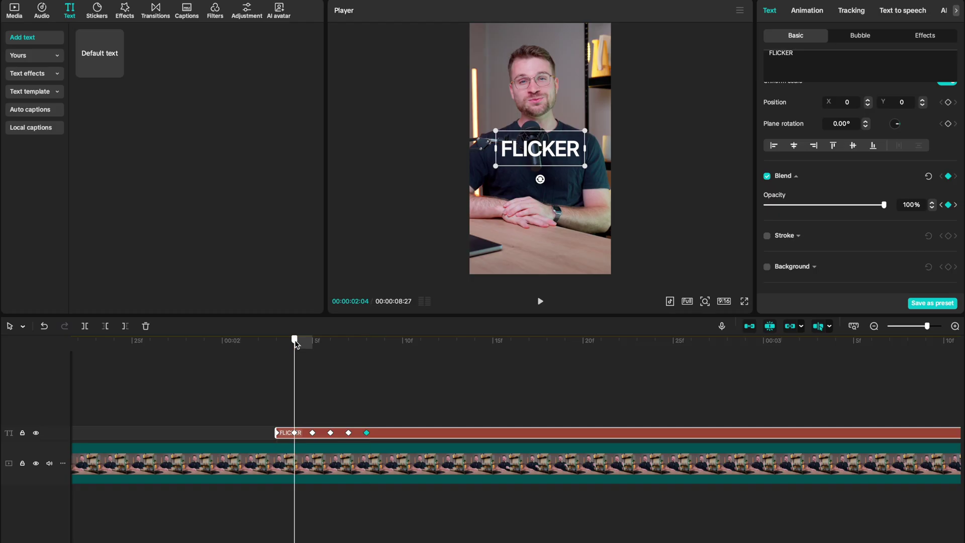
drag(884, 205, 811, 206)
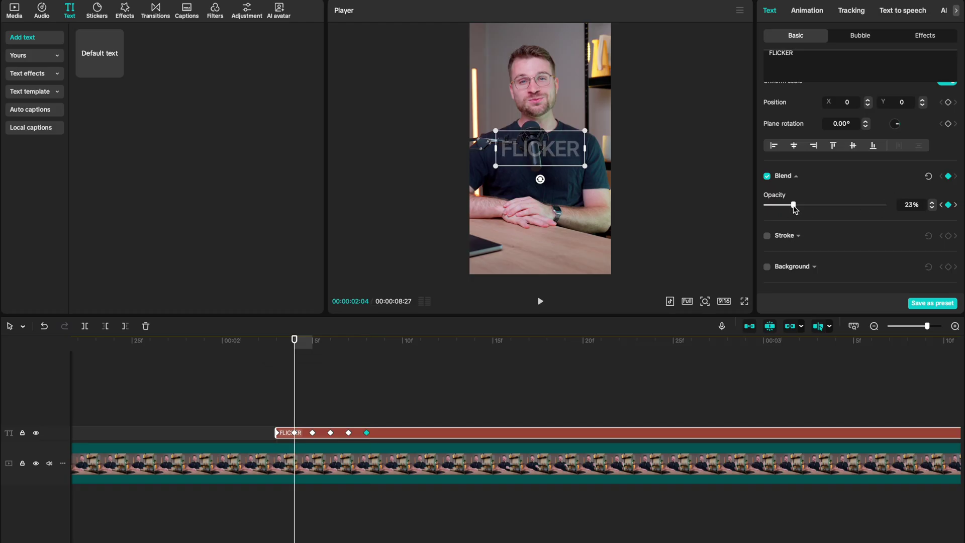
click(313, 346)
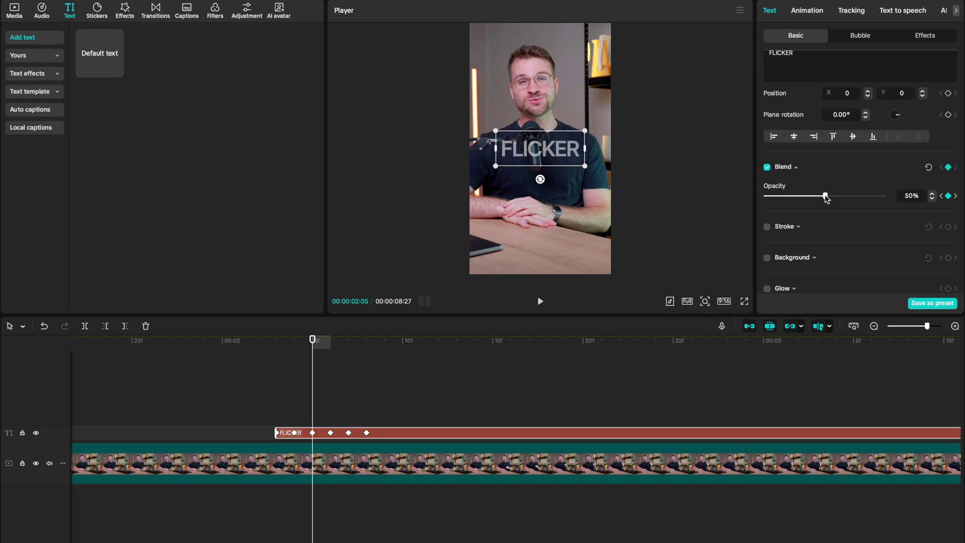
click(330, 342)
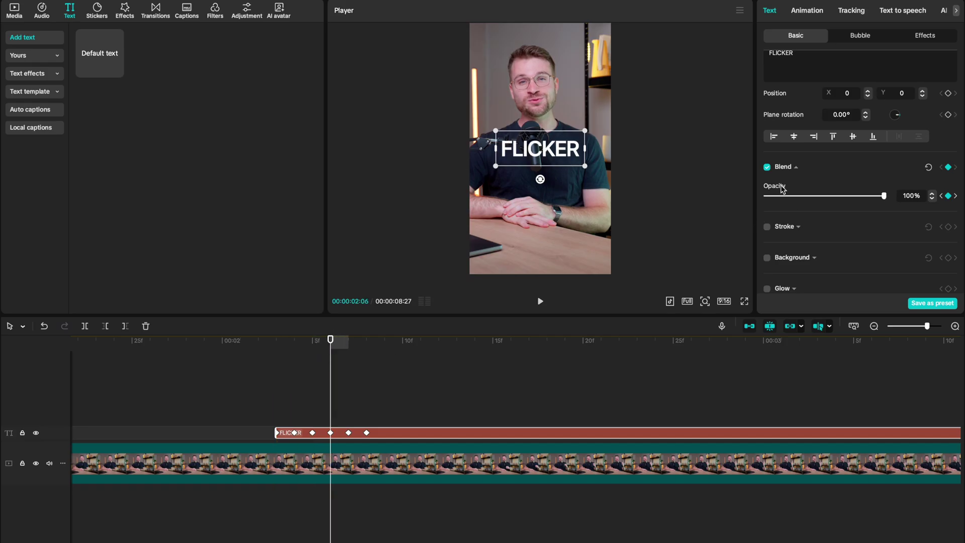
click(788, 196)
click(349, 342)
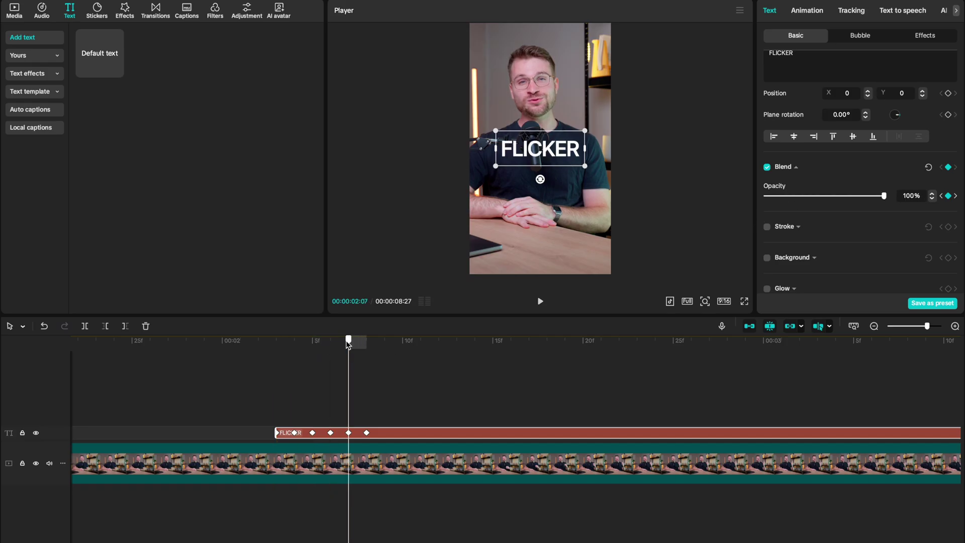
drag(803, 197, 817, 196)
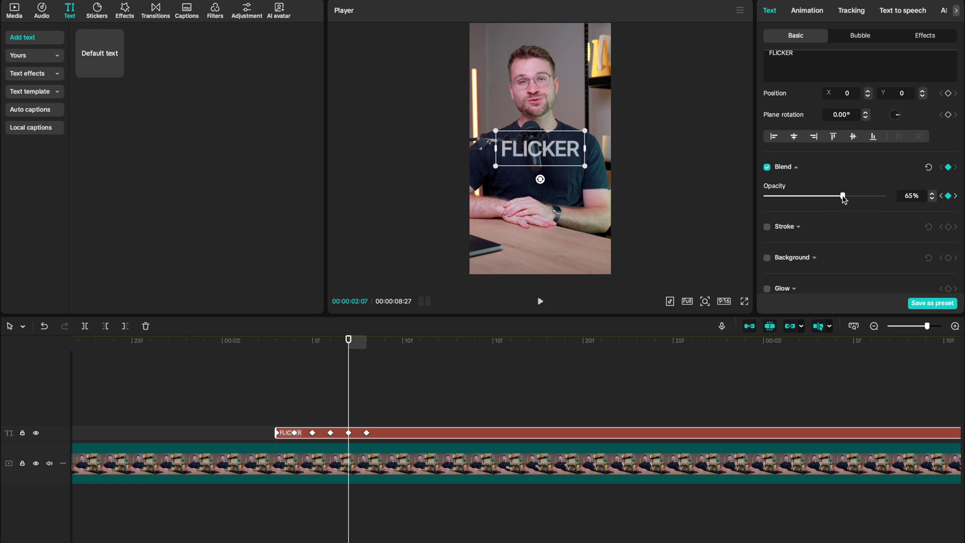
Return to the FLICKER clip start and play back the flicker effect
click(277, 342)
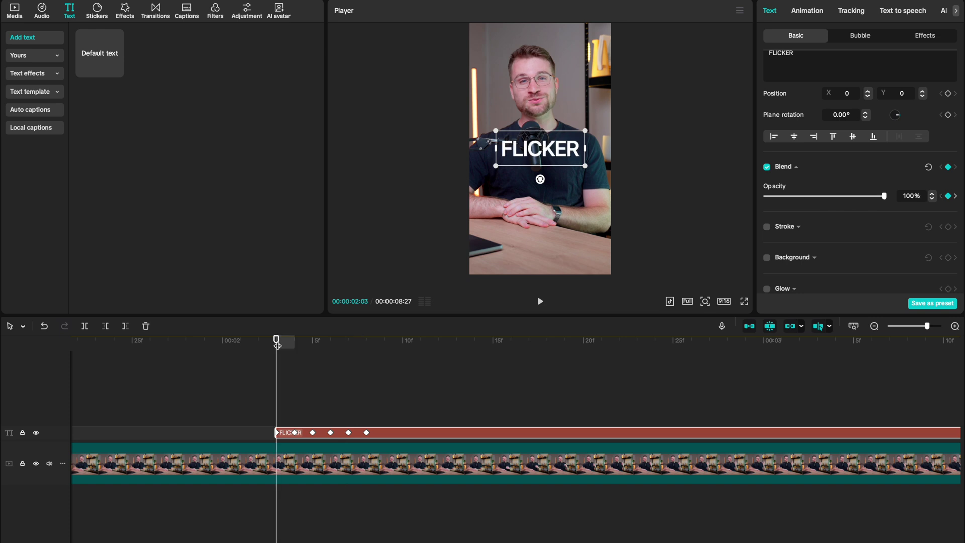
drag(277, 344, 457, 342)
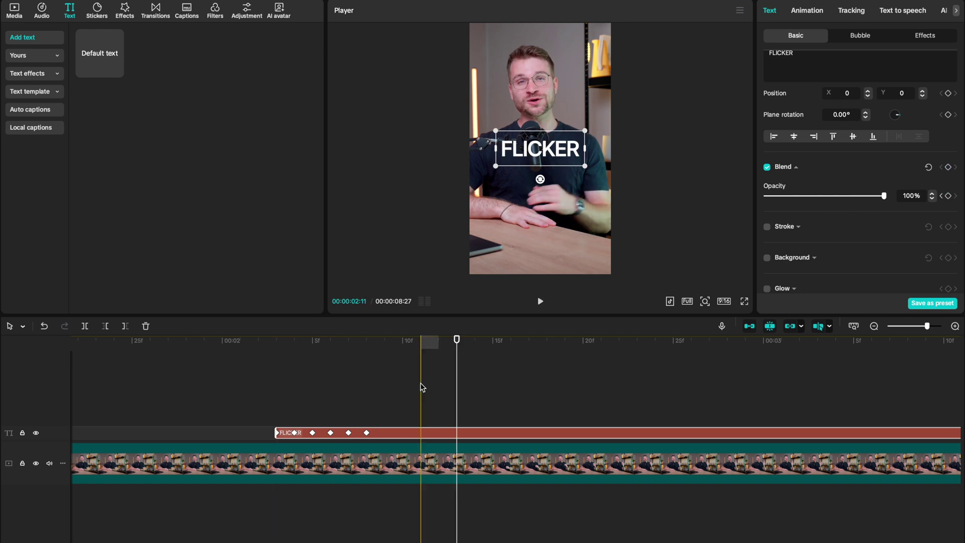
click(384, 438)
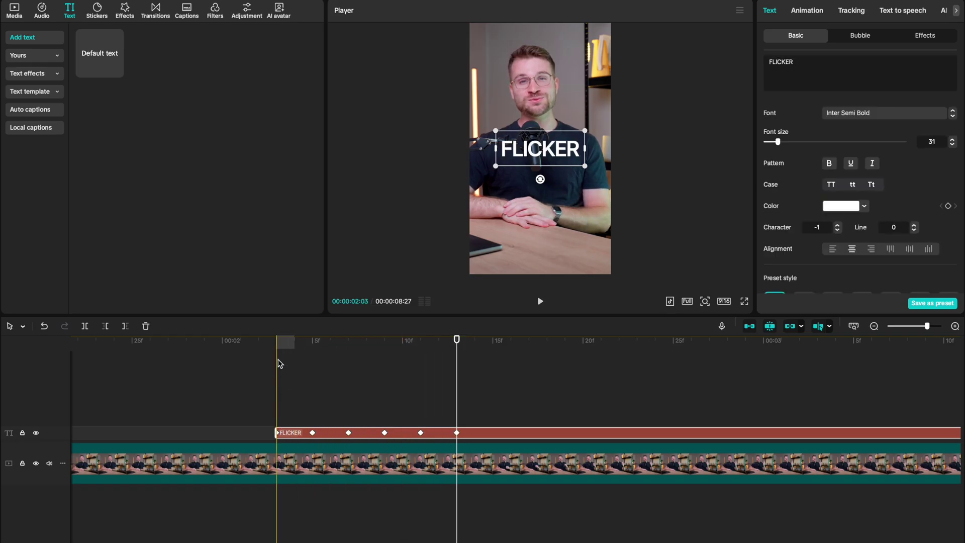
key(space)
key(space)
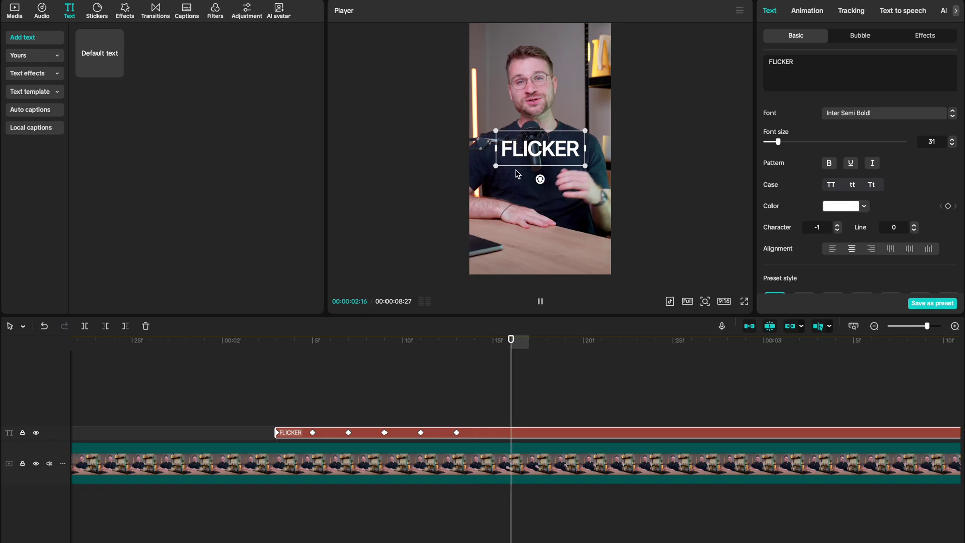
key(space)
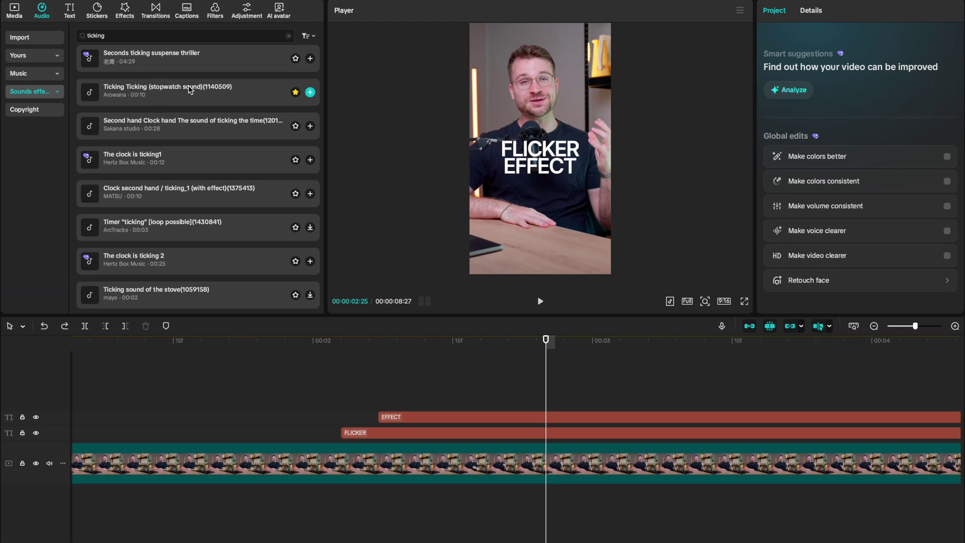
Put the stopwatch ticking sound on a new audio track, trim it, and speed it to 2.1x
drag(309, 153, 565, 326)
drag(331, 192, 340, 506)
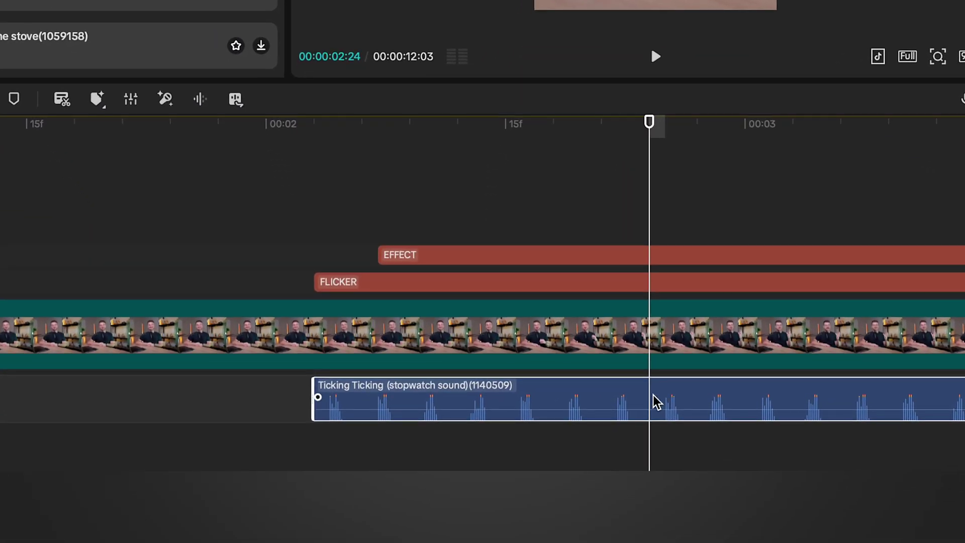
key(w)
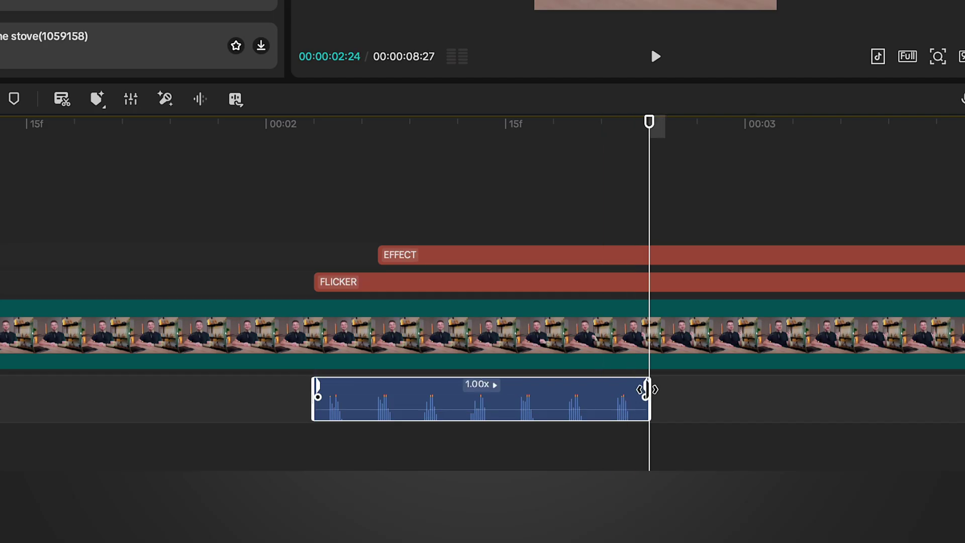
drag(642, 388, 457, 389)
click(300, 219)
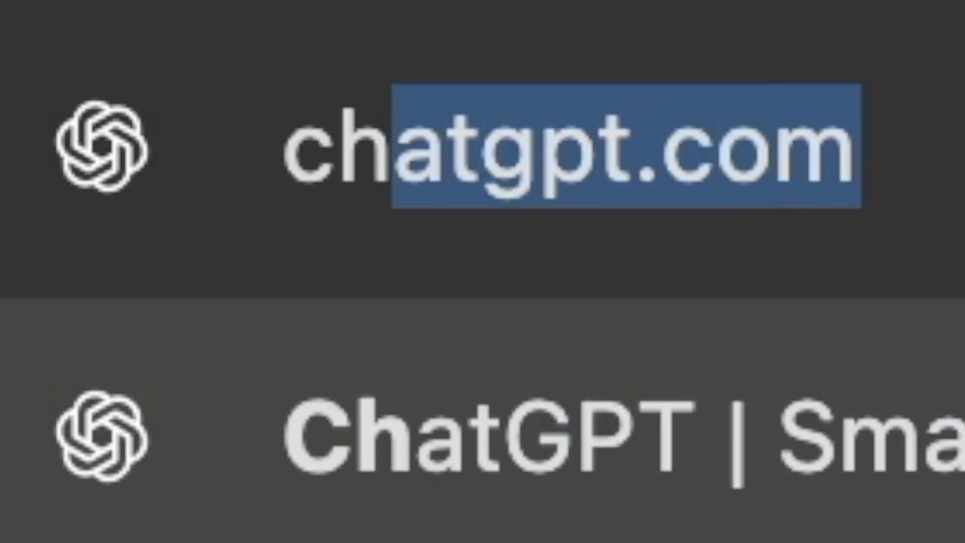
Open chatgpt.com and send the prompt requesting an SRT counting $0 to $99 in 0.5-second entries
text(atgpt.com)
key(Return)
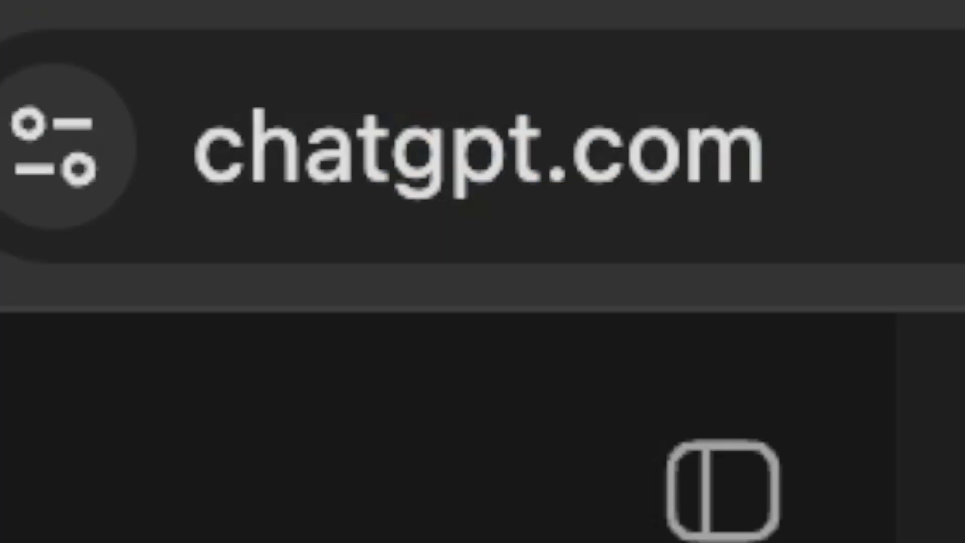
text(generate a srt file with numbers $0 to $99 with each entry duration being 0.5 second)
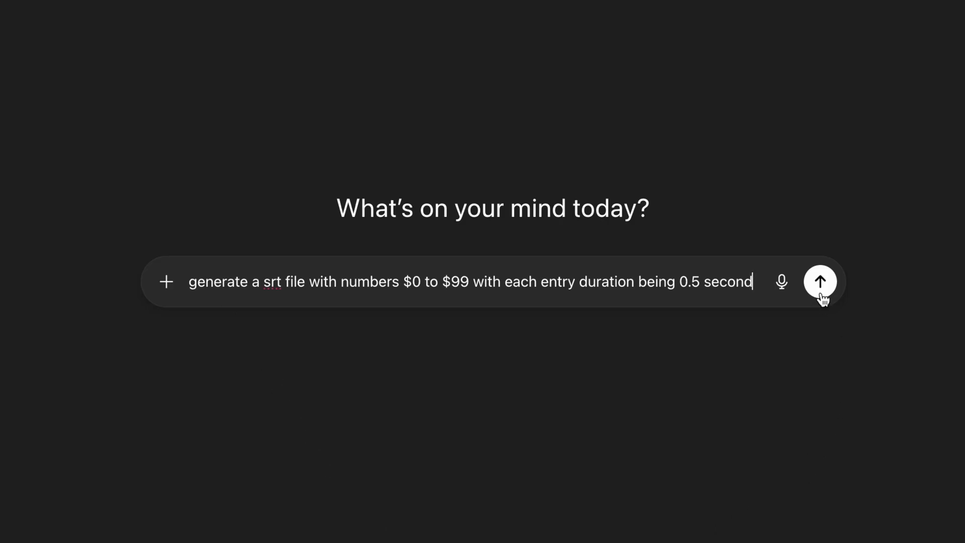
click(821, 297)
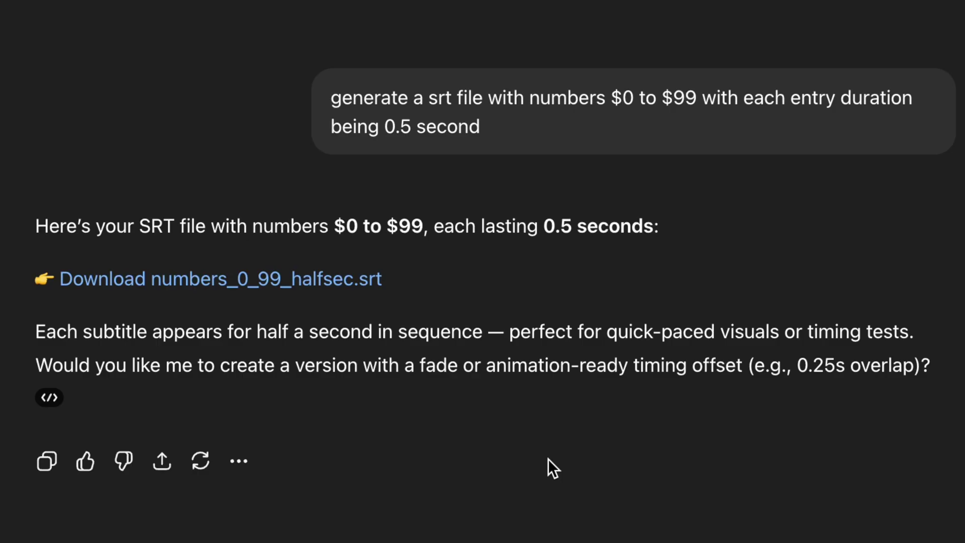
Import numbers_0_99_halfsec.srt as captions, styled Inter Semi Bold size 31 and centred
click(219, 289)
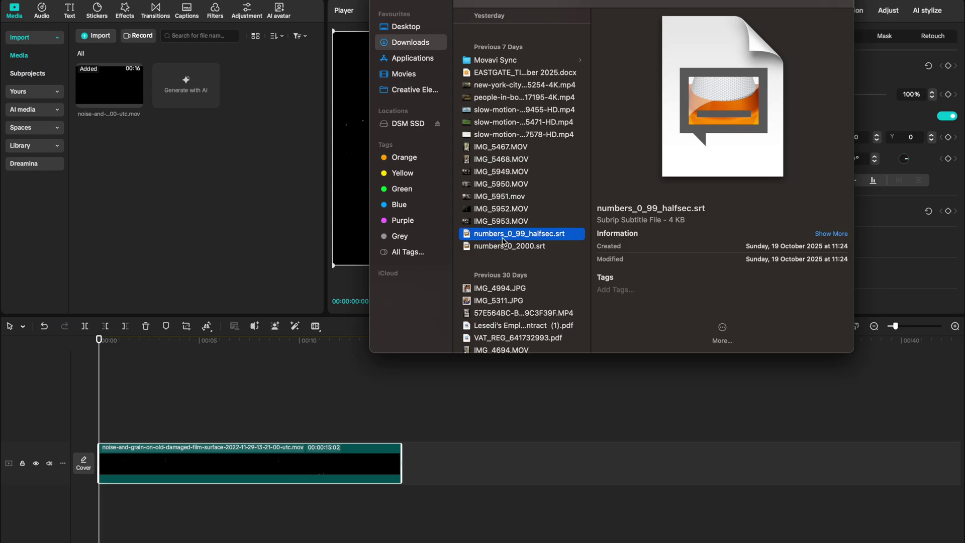
drag(487, 236, 121, 400)
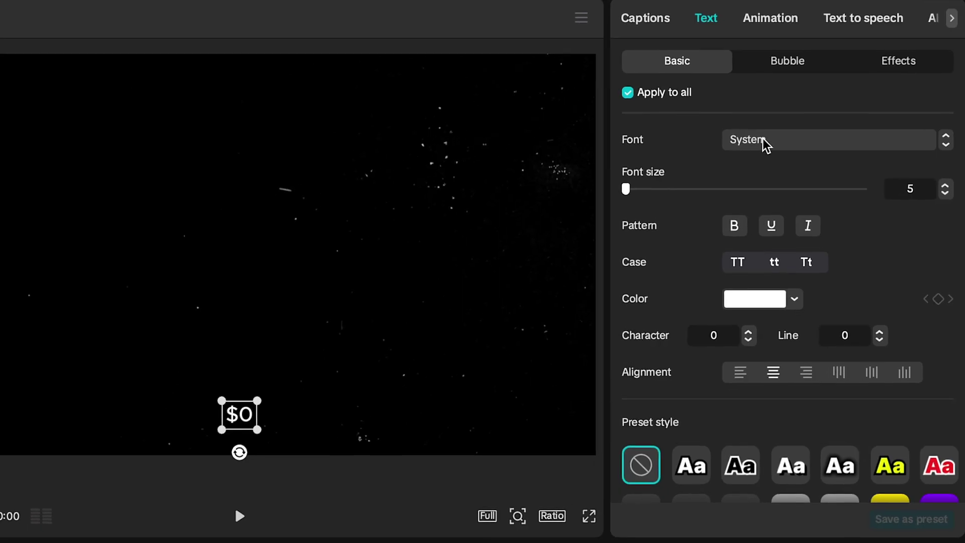
click(849, 82)
click(782, 230)
drag(629, 184, 647, 188)
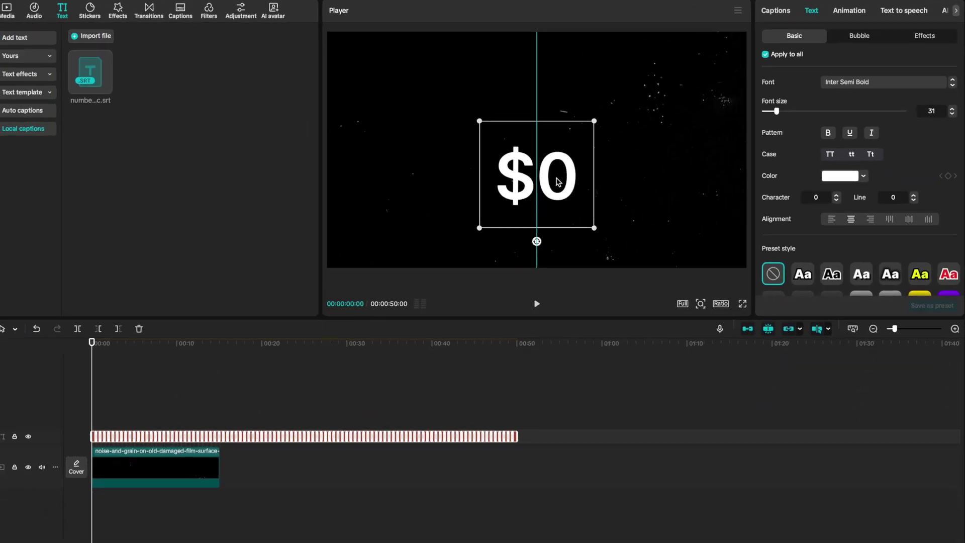
drag(556, 183, 556, 157)
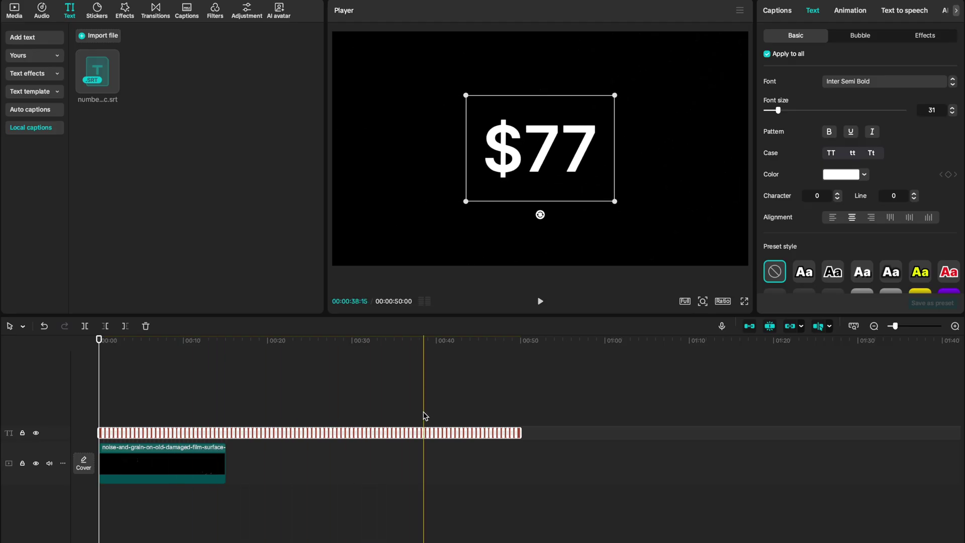
scroll(364, 401, up, 2)
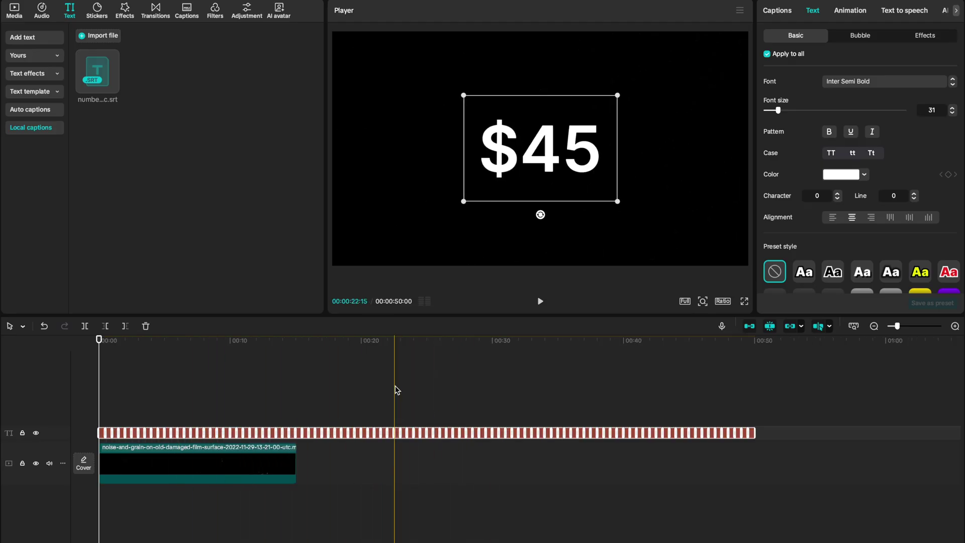
Apply the Flash out speed curve to the caption clip and play back the accelerating count
click(443, 411)
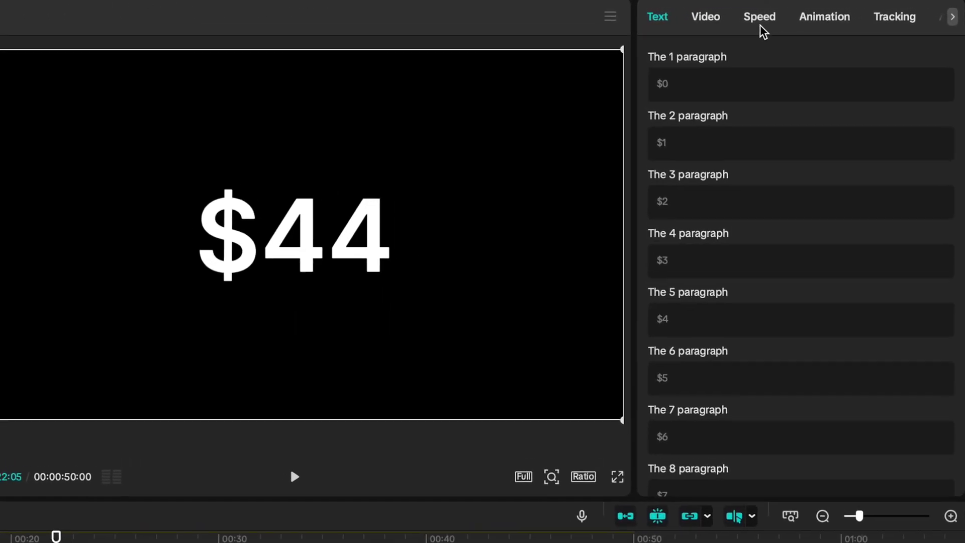
click(832, 12)
click(765, 68)
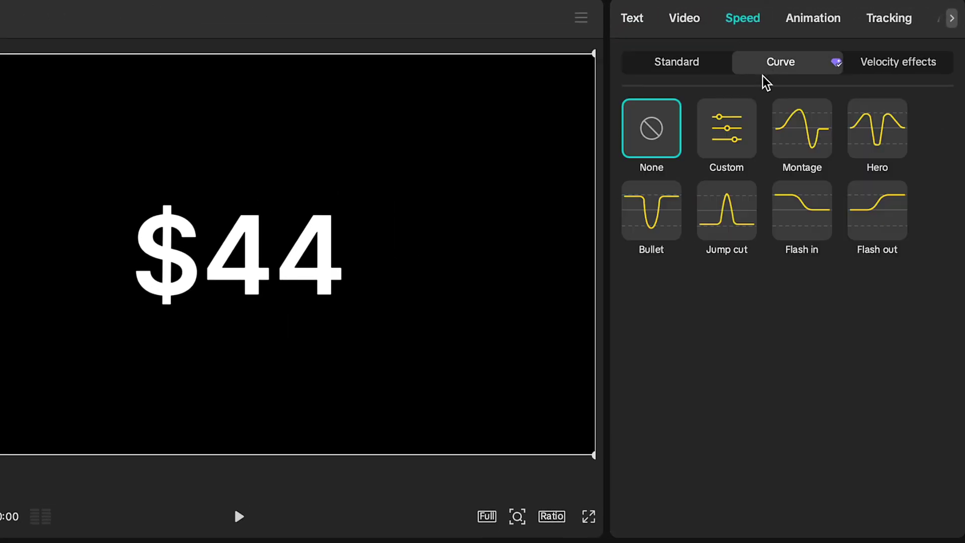
click(878, 212)
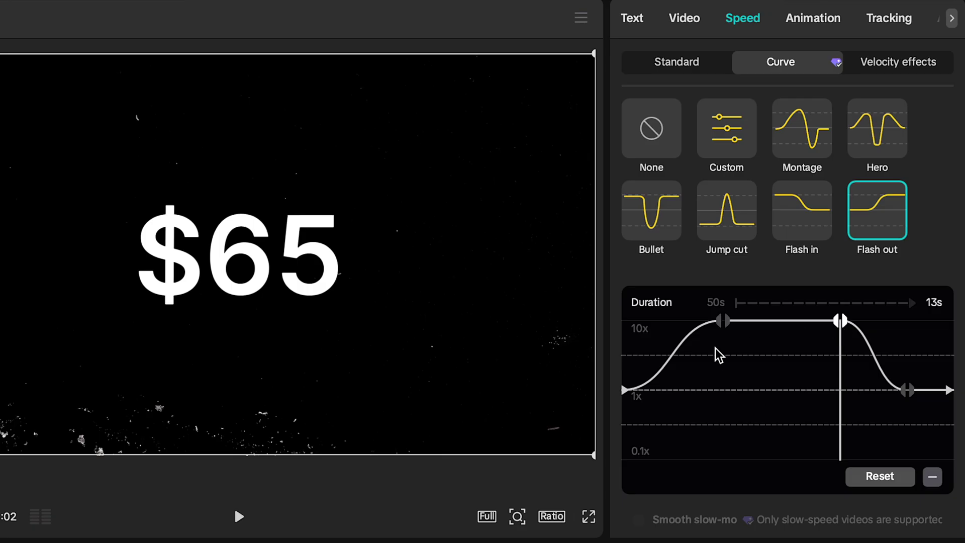
click(773, 394)
click(629, 365)
key(space)
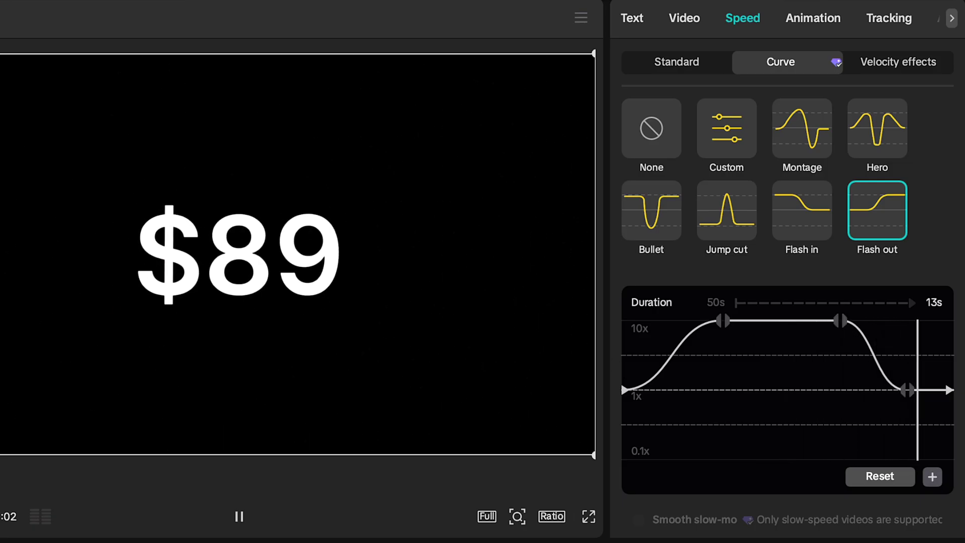
key(space)
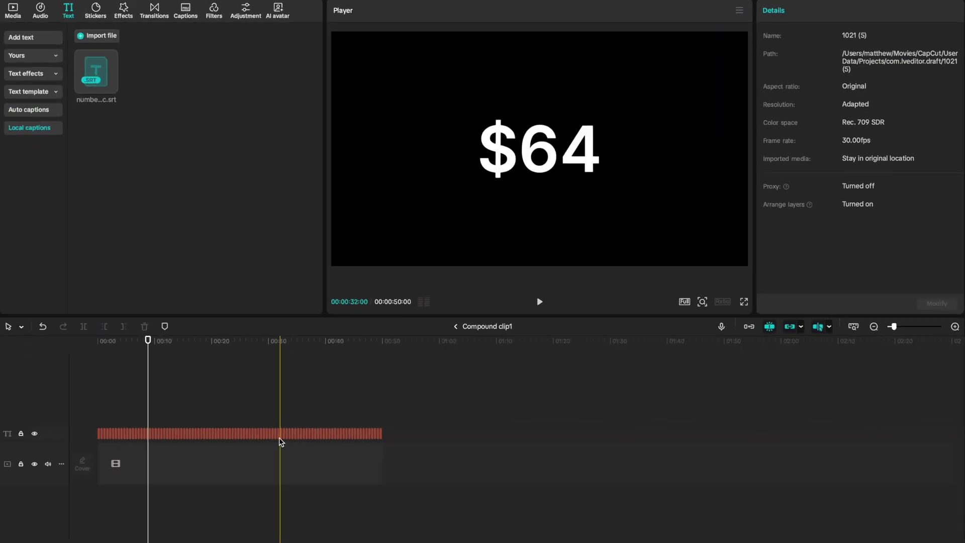
Extend the final $99 caption to about 54s, then return to the main timeline
scroll(381, 455, up, 5)
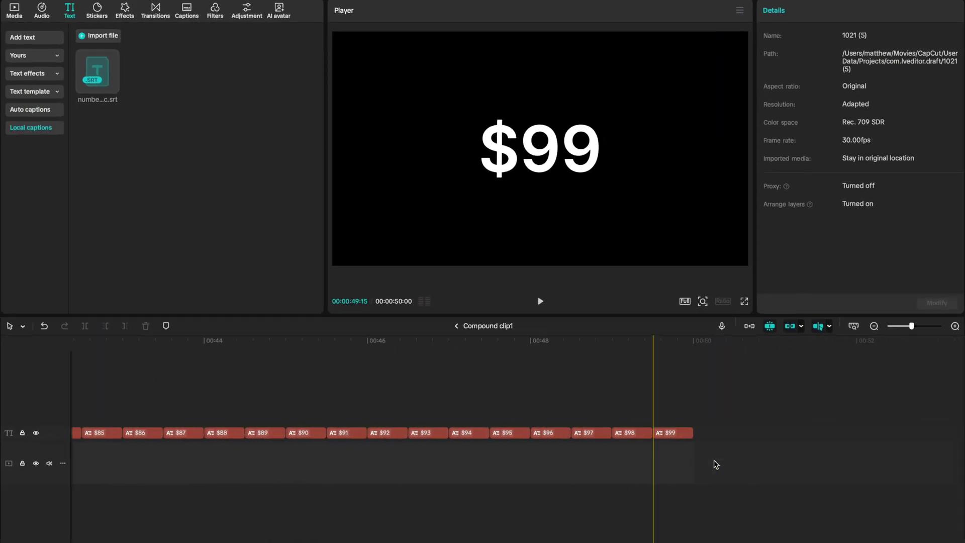
scroll(714, 460, up, 1)
drag(723, 435, 920, 433)
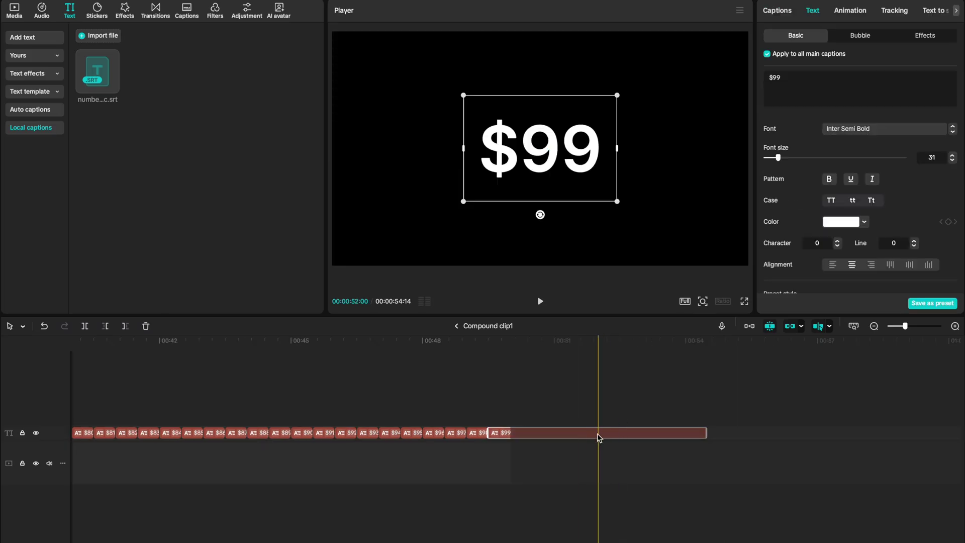
click(457, 326)
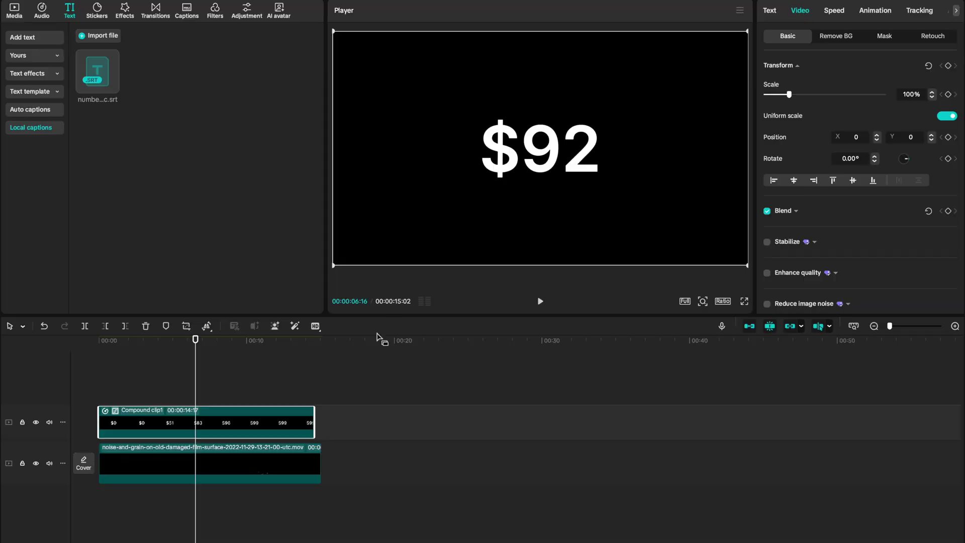
Speed Compound clip1 up to 2.2x by shortening it
click(201, 428)
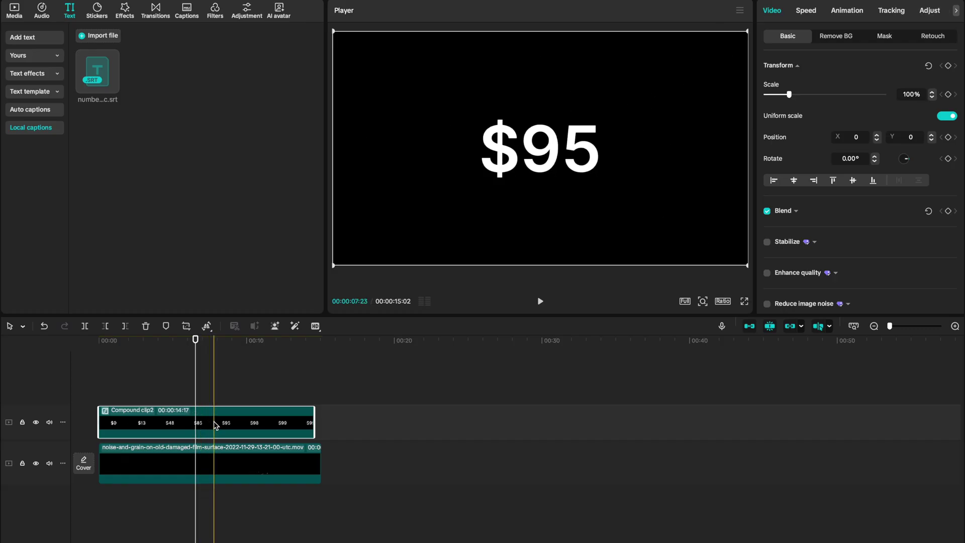
drag(313, 411, 198, 411)
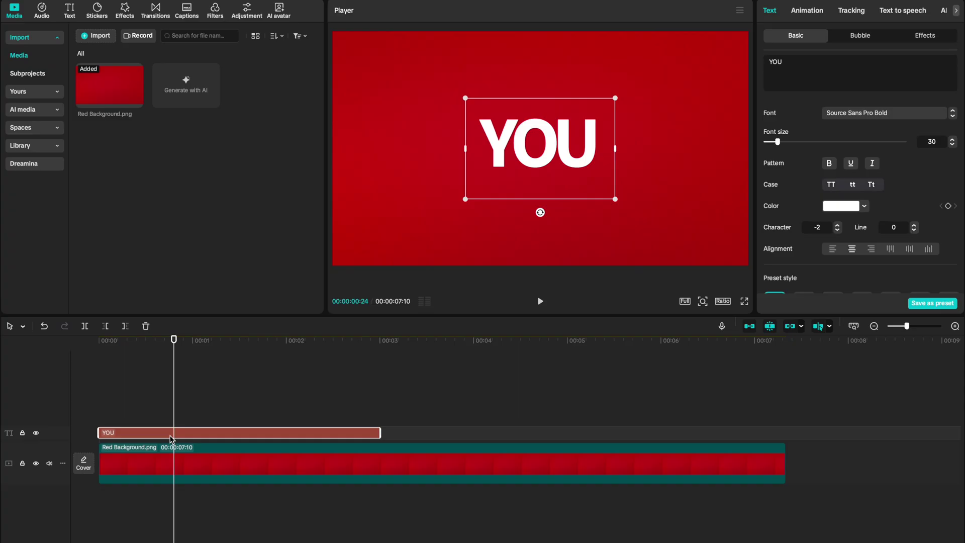
Make the YOU text a compound clip with the Flip 6 combo animation and copy it onto a new track
key(alt+g)
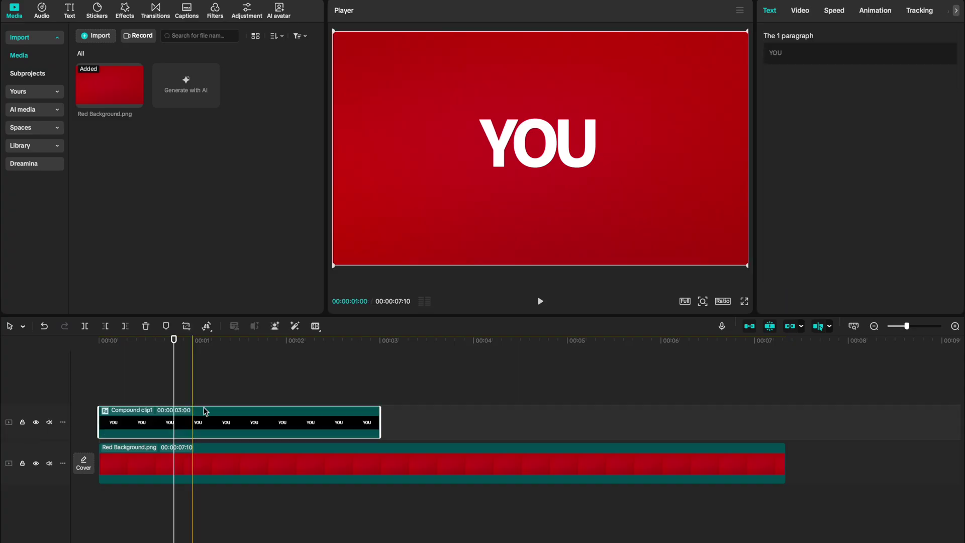
click(878, 11)
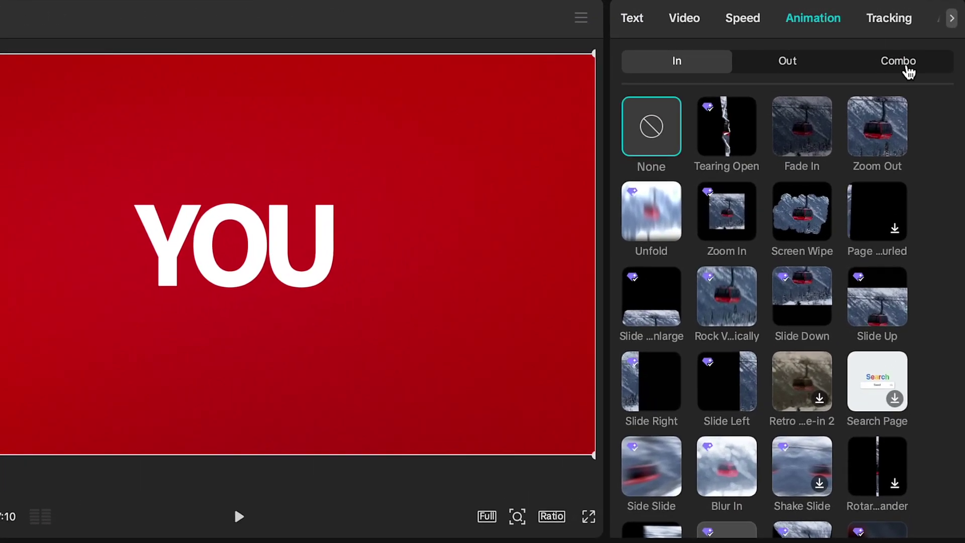
click(909, 72)
scroll(939, 294, down, 6)
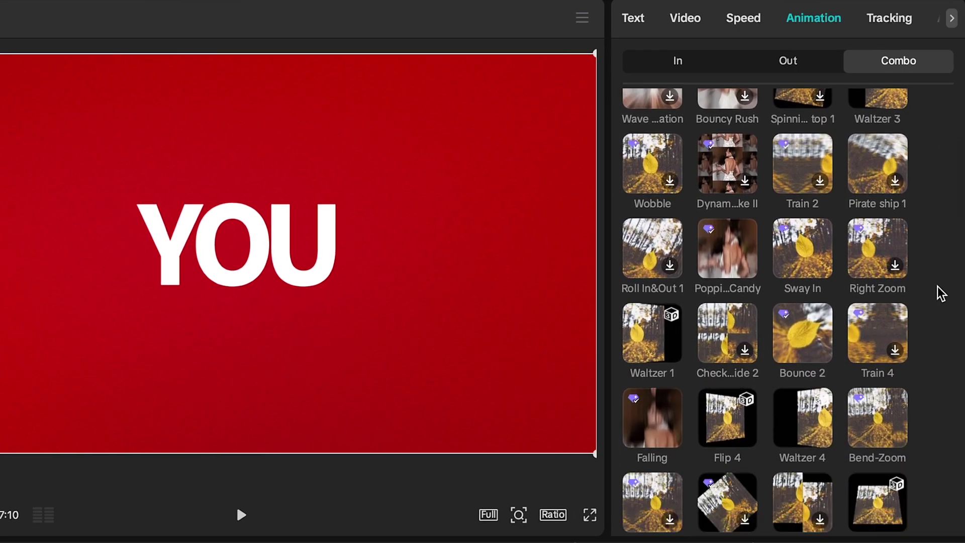
scroll(939, 293, down, 5)
click(728, 271)
mouse_move(101, 340)
mouse_down()
mouse_move(367, 350)
mouse_move(118, 347)
mouse_up()
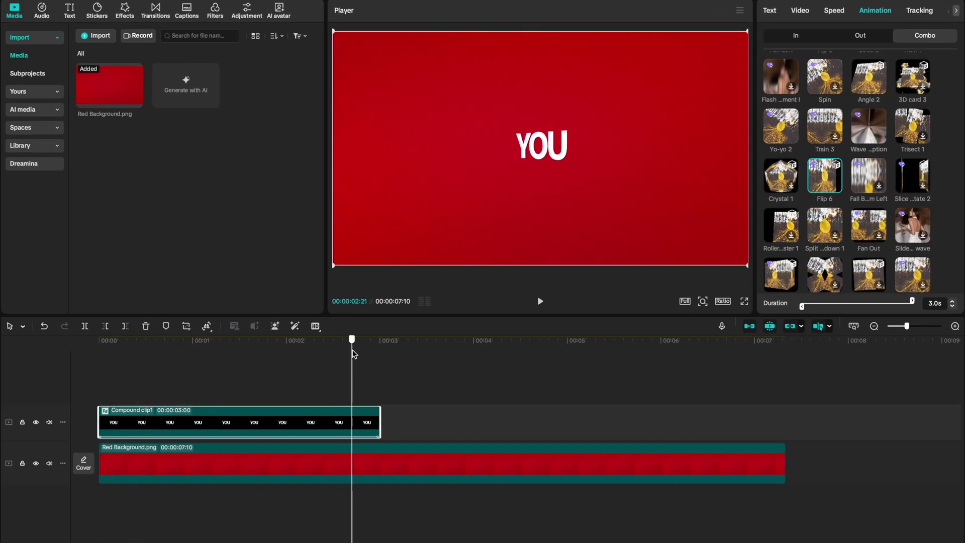
drag(119, 422, 123, 375)
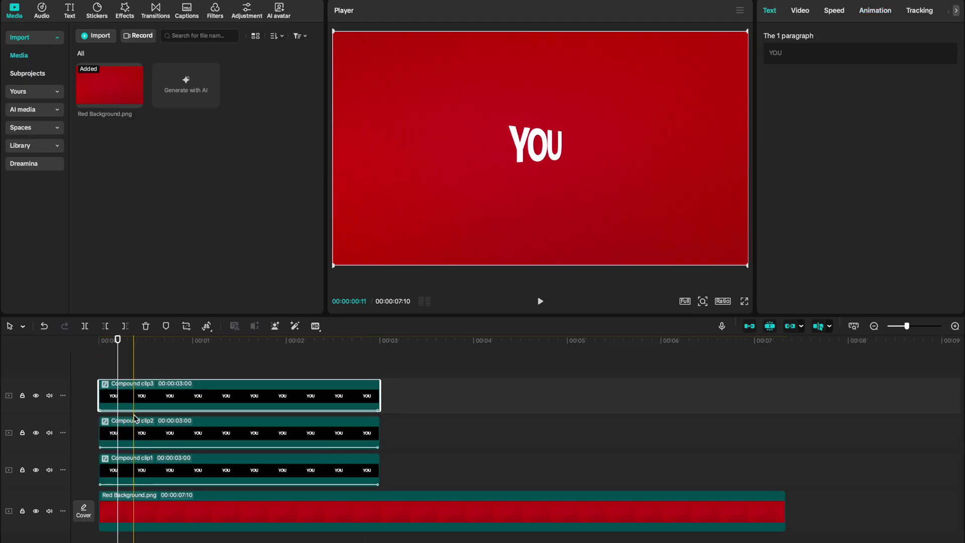
Disable the second and third YOU compound clips
click(119, 468)
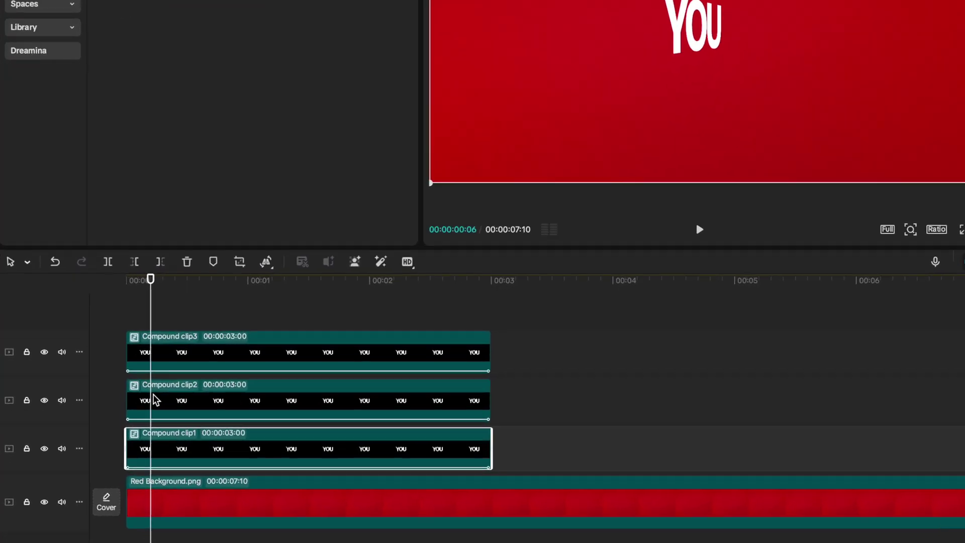
click(122, 432)
key(v)
click(198, 297)
key(v)
Insert a freeze frame into the first YOU compound clip, then select the second copy's text
click(198, 405)
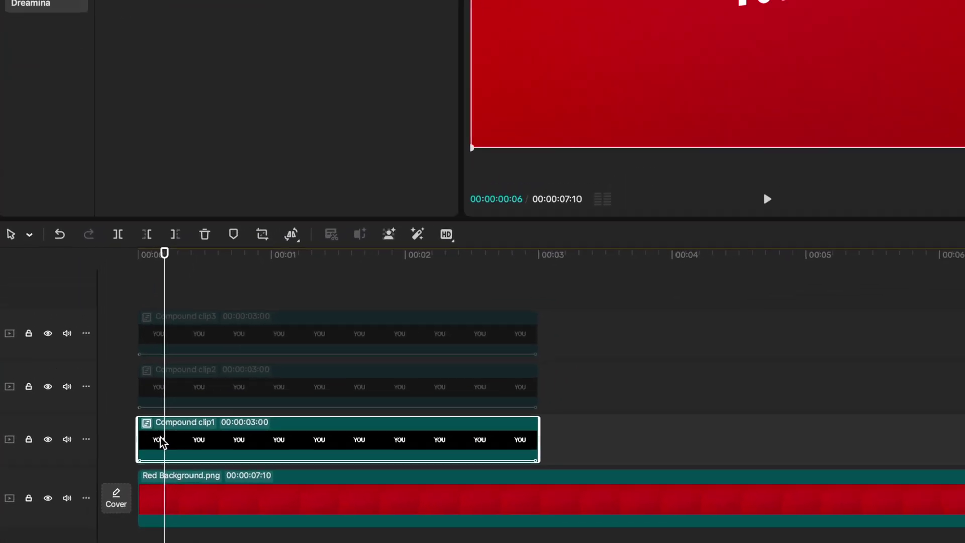
drag(193, 210, 204, 212)
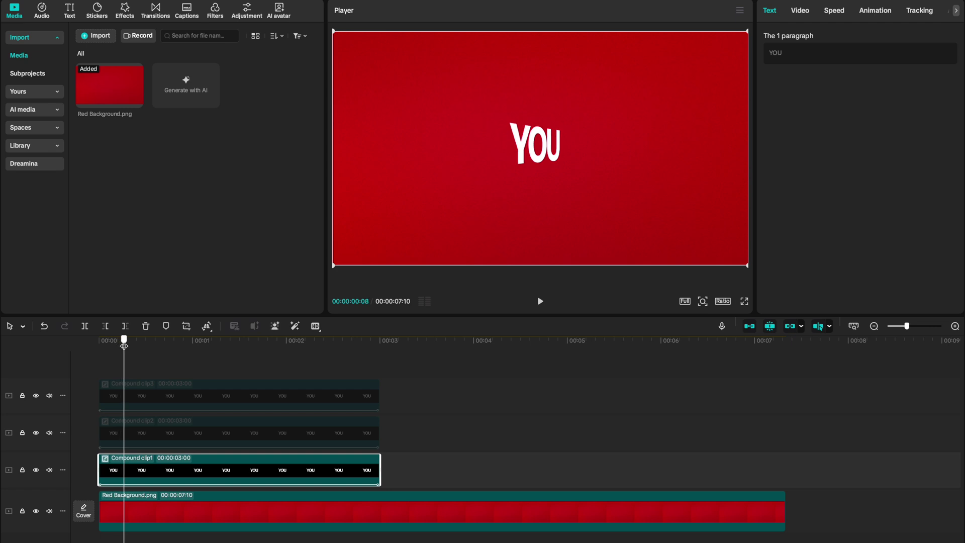
click(127, 479)
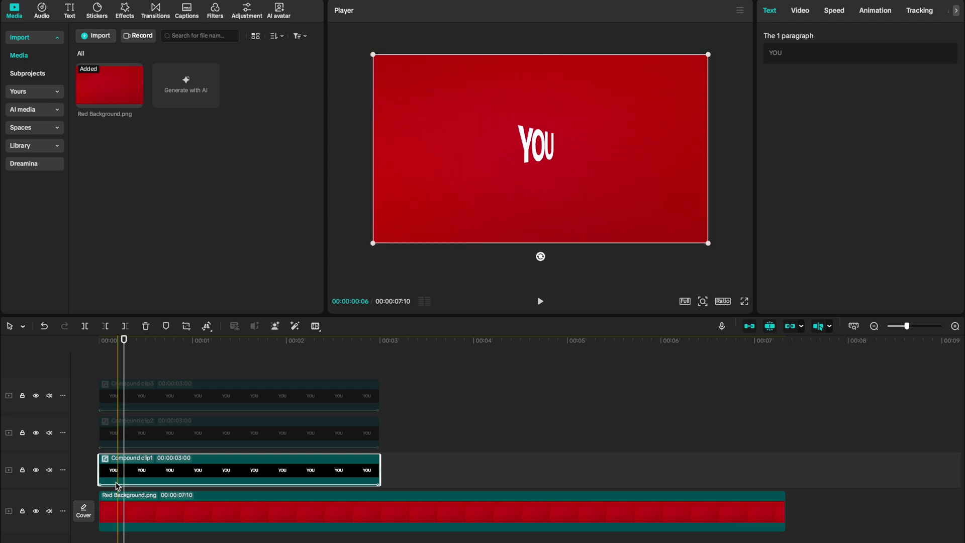
click(209, 327)
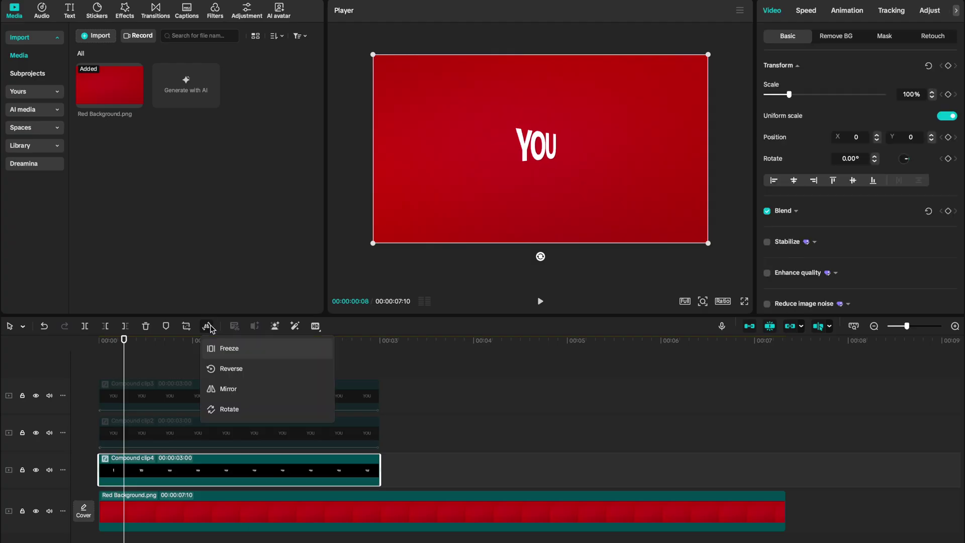
click(221, 348)
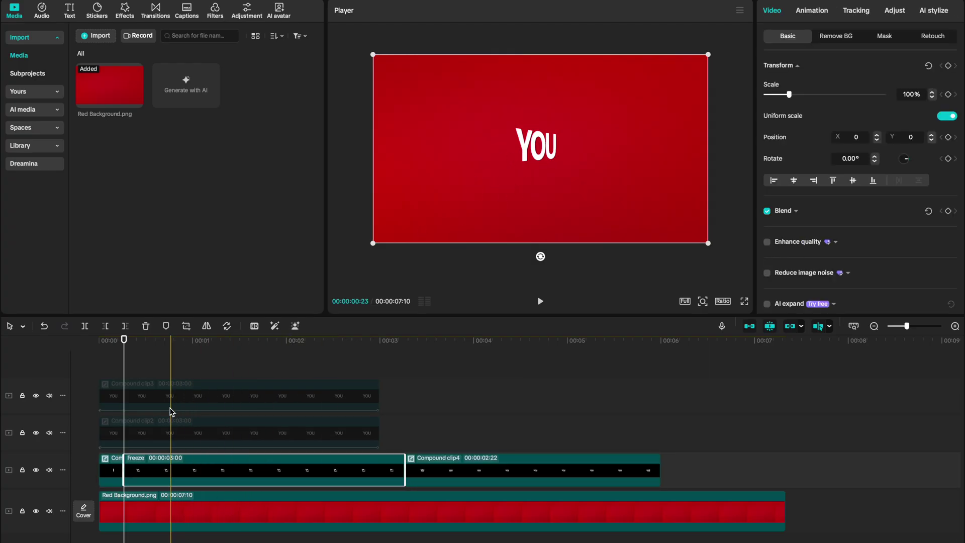
click(135, 429)
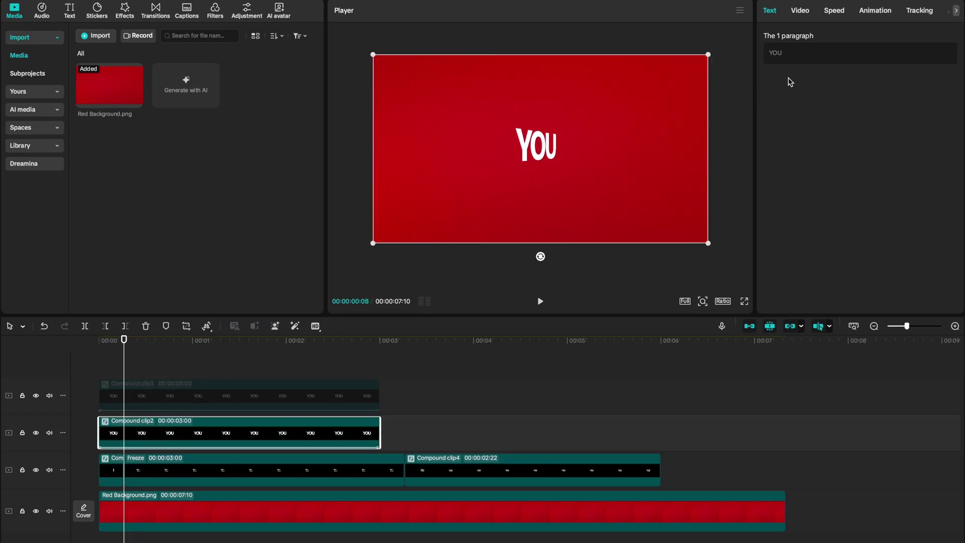
click(792, 57)
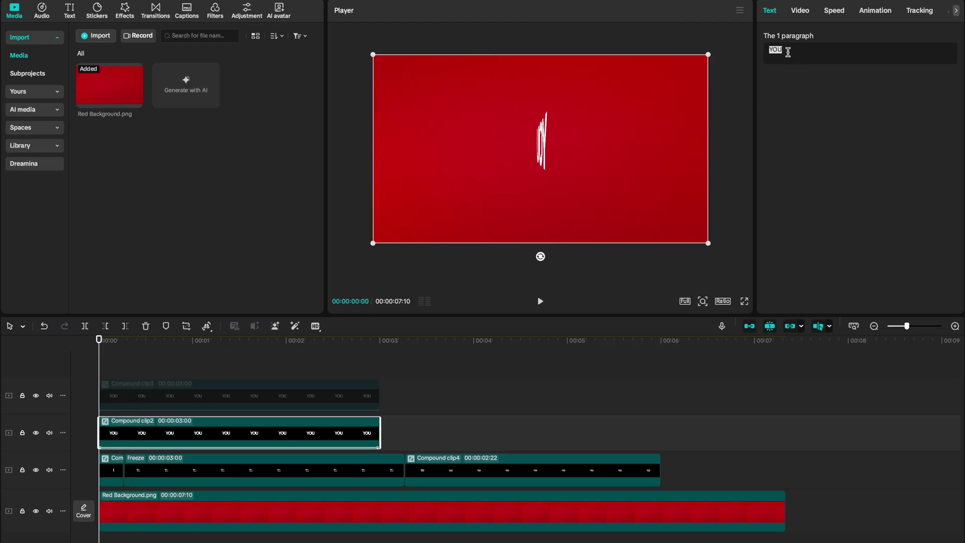
Retype the copy as KNOW below YOU, compound it, freeze 3 seconds, and keep only the freeze clip
text(KNOW)
drag(543, 133, 528, 161)
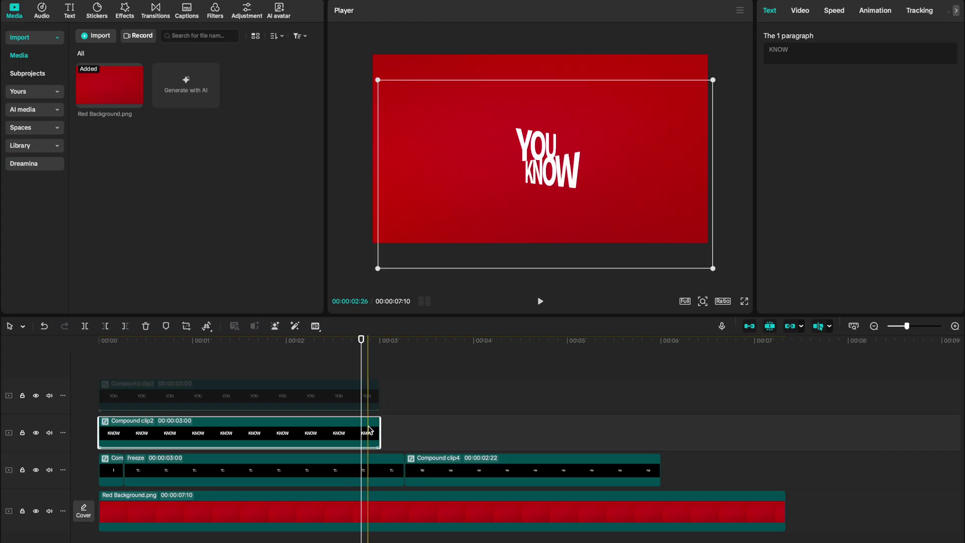
key(alt+g)
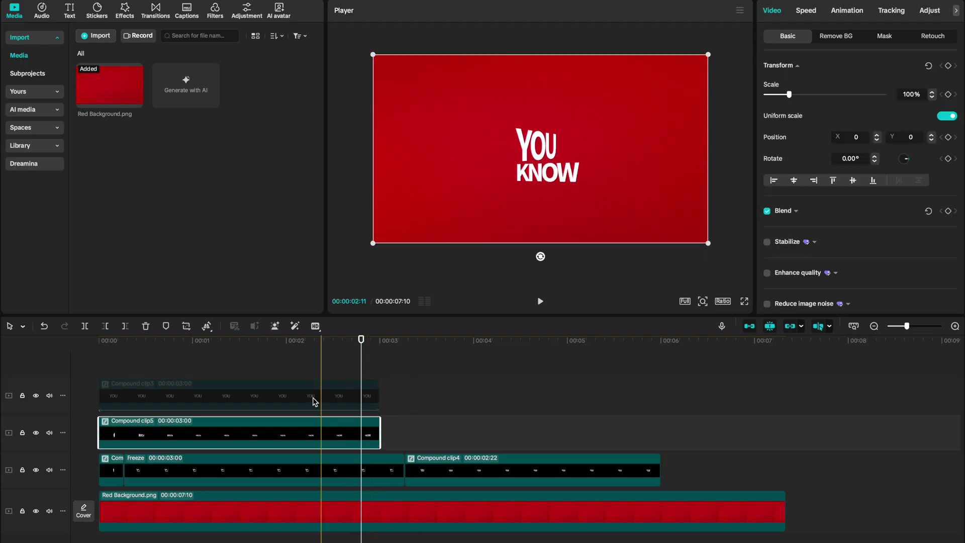
click(207, 327)
click(211, 346)
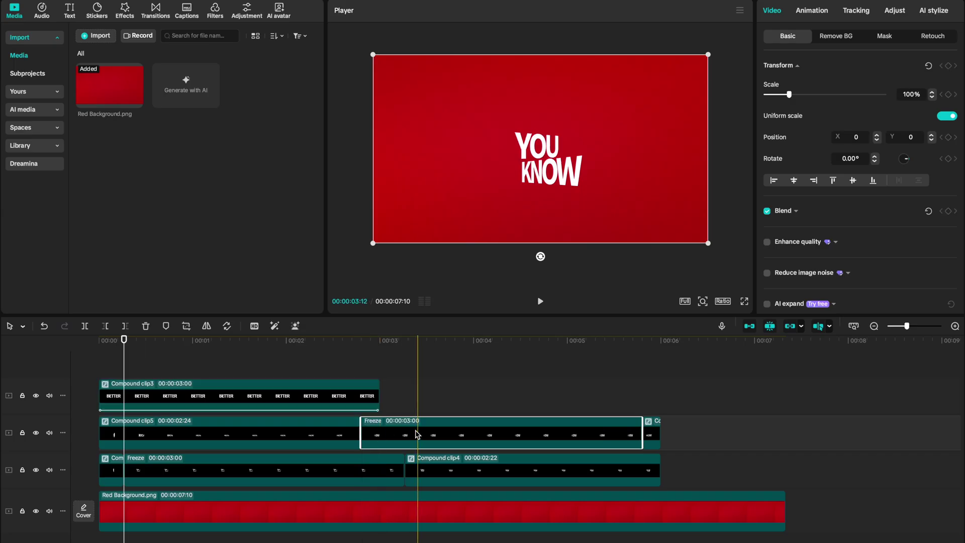
click(312, 435)
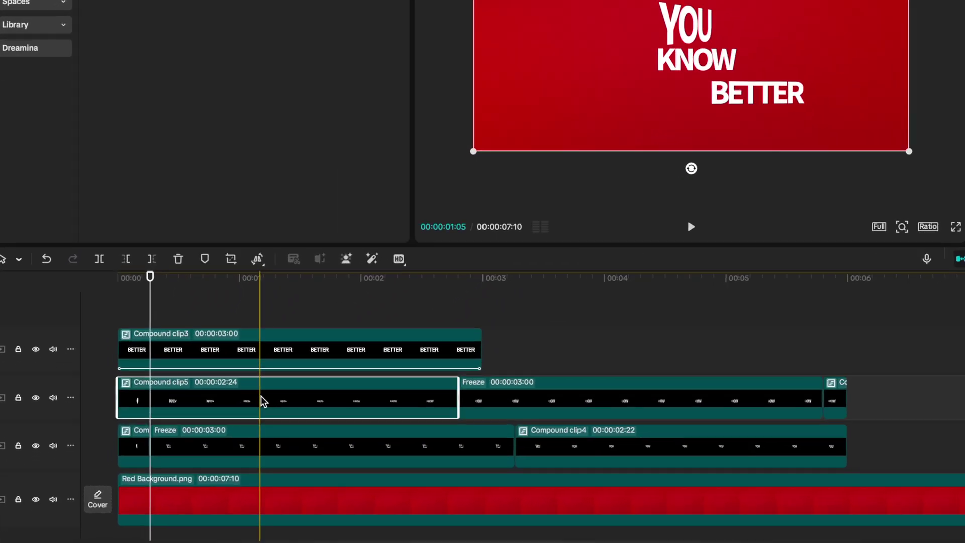
key(Delete)
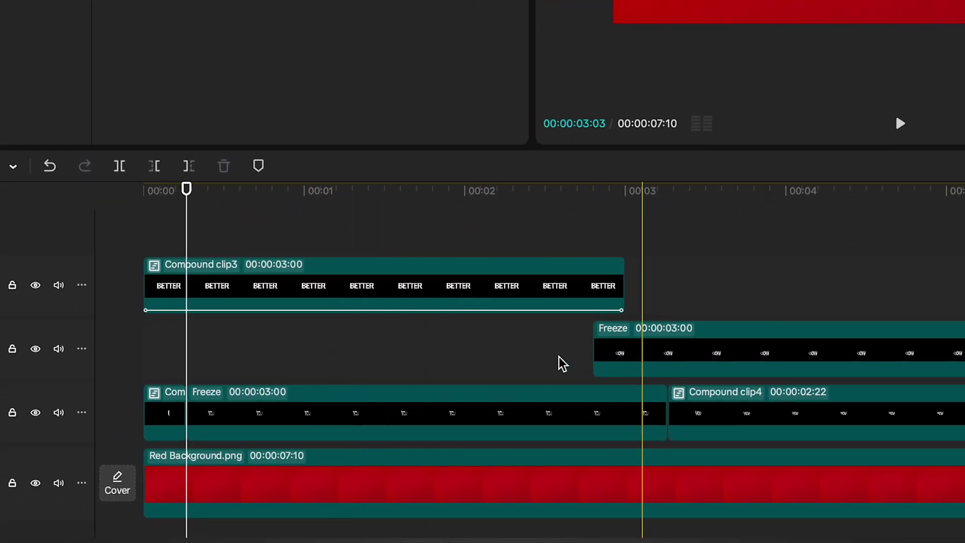
drag(646, 363, 238, 367)
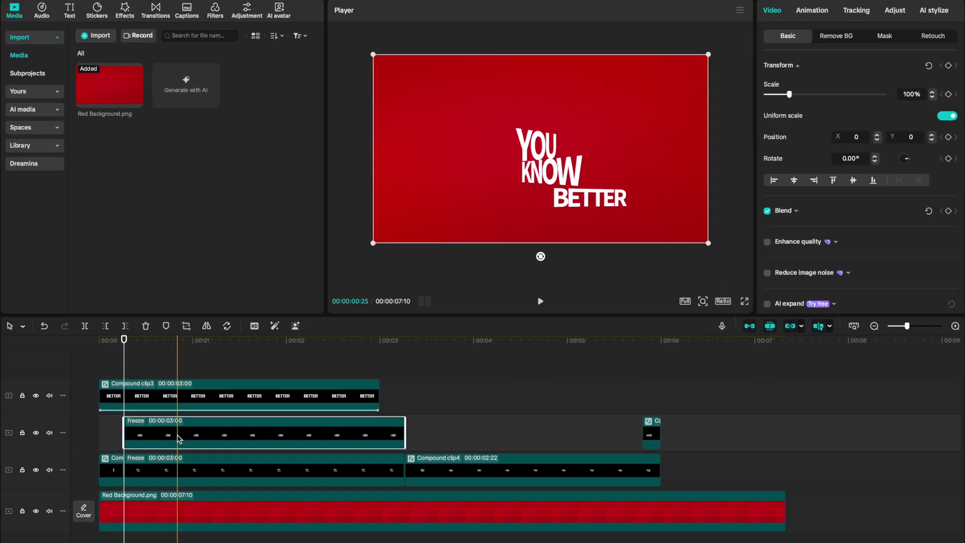
Compound and freeze the BETTER clip for 3 seconds, deleting all leftover unfrozen compound clips
click(784, 80)
key(Left)
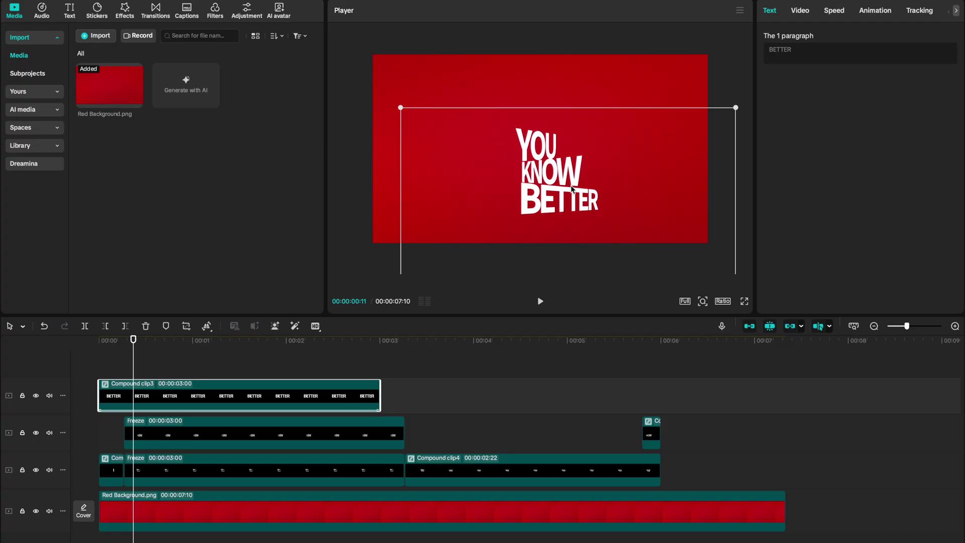
key(alt+g)
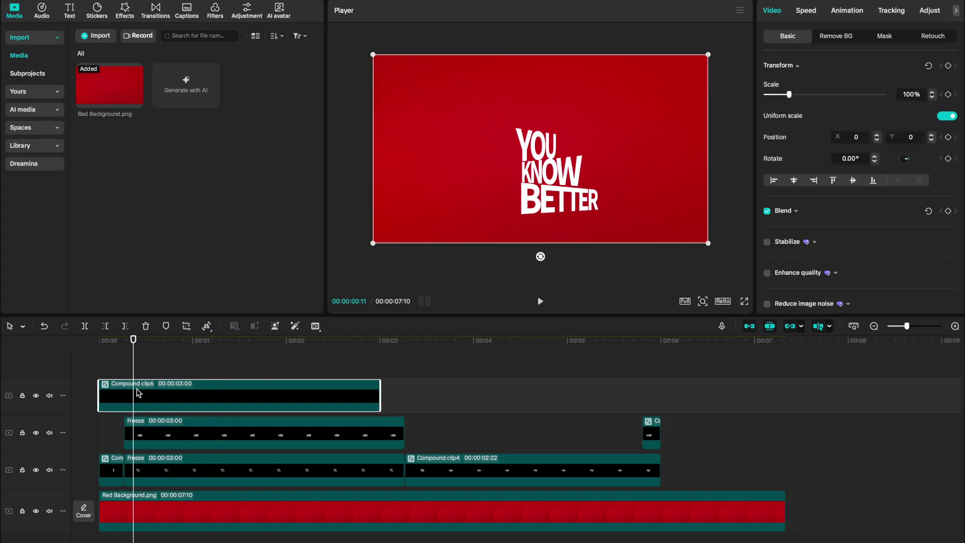
click(206, 326)
click(225, 347)
click(111, 470)
click(112, 401)
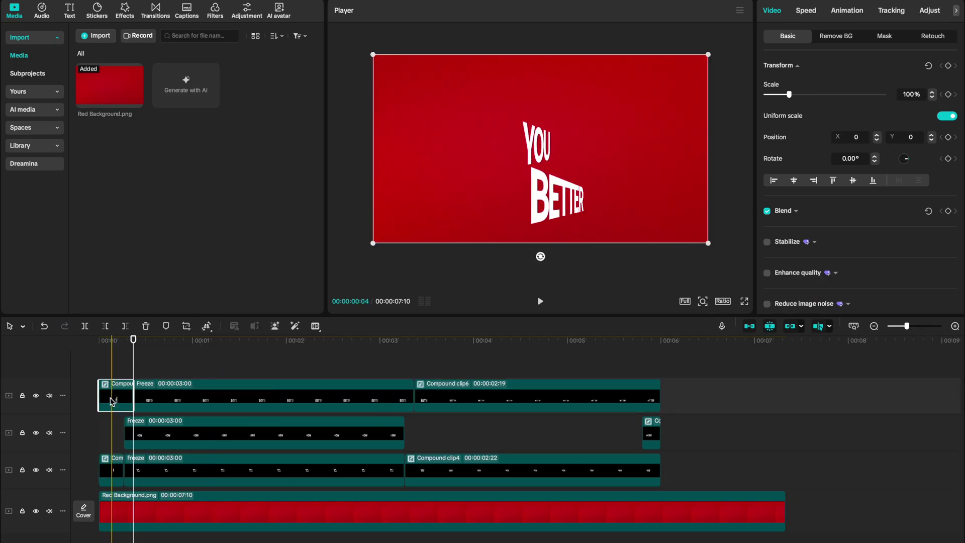
key(Delete)
click(541, 397)
key(Delete)
drag(557, 396, 652, 470)
key(Delete)
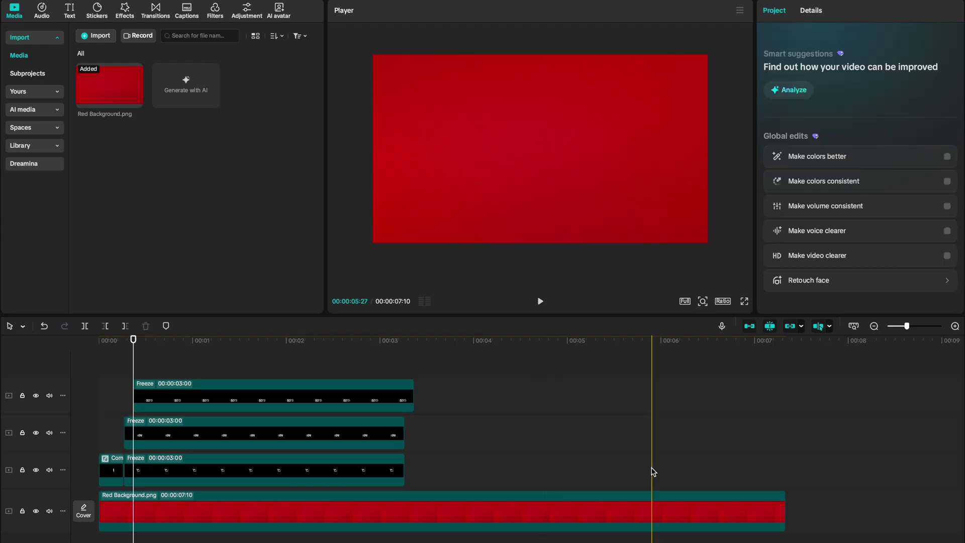
Stagger the KNOW and BETTER freeze clips slightly later, then enlarge YOU KNOW BETTER together
drag(109, 474, 553, 471)
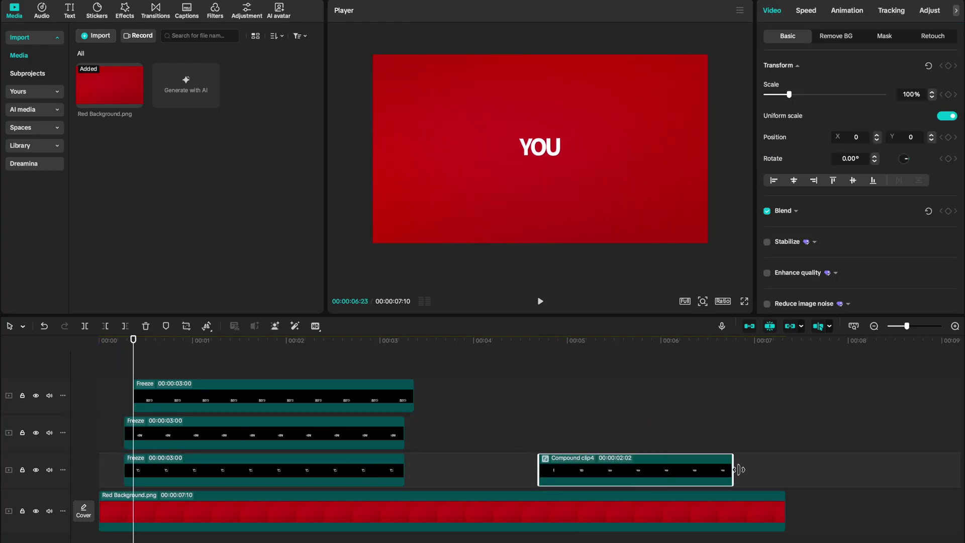
key(ctrl+z)
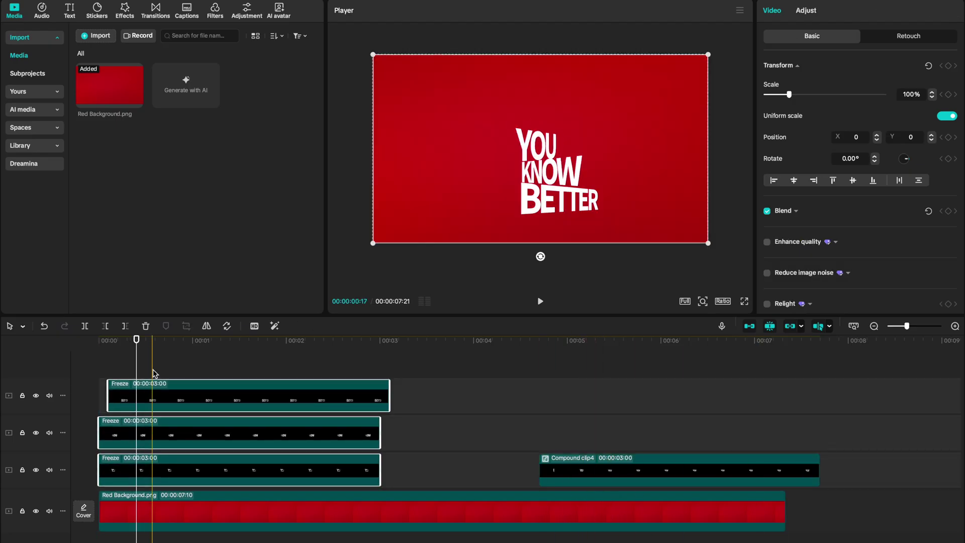
click(152, 372)
drag(152, 387, 178, 386)
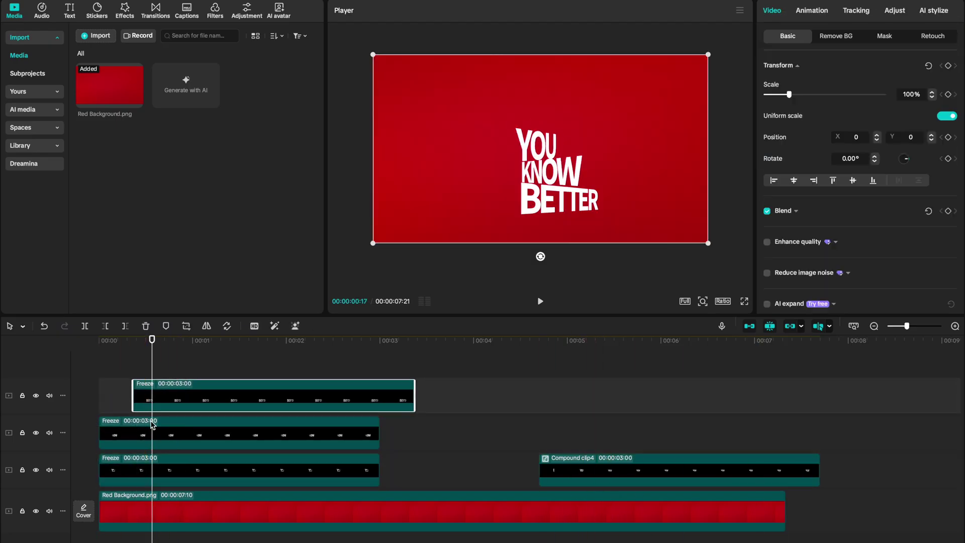
drag(147, 427, 165, 427)
click(109, 428)
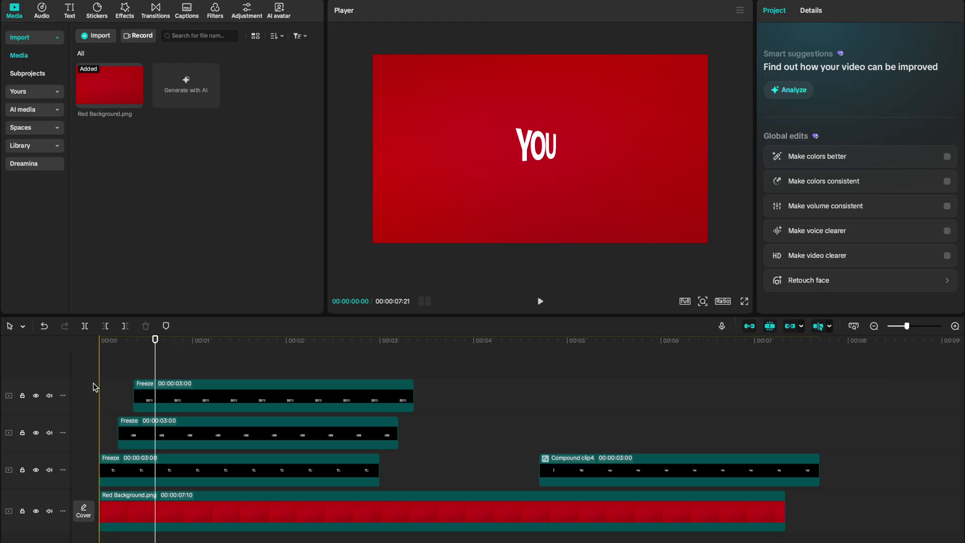
drag(112, 406, 182, 483)
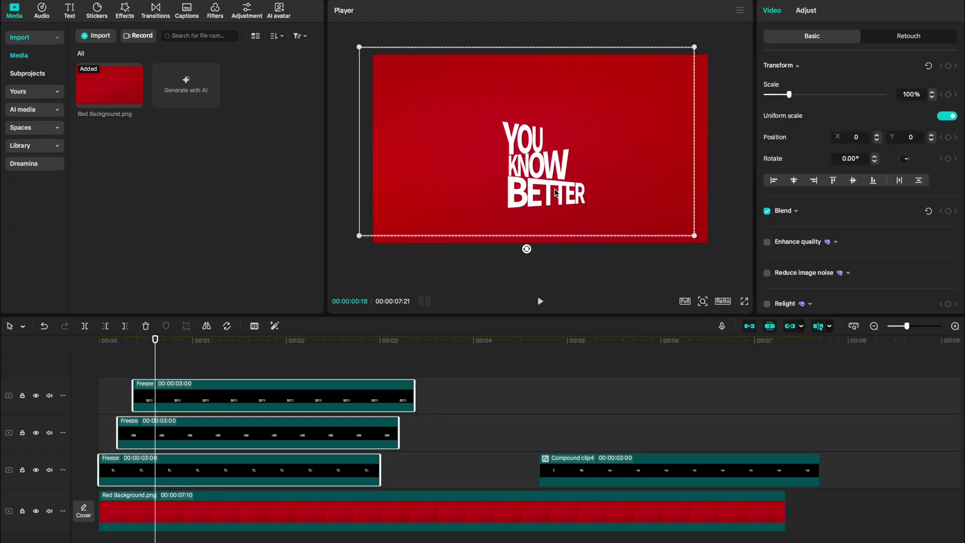
drag(694, 42, 755, 15)
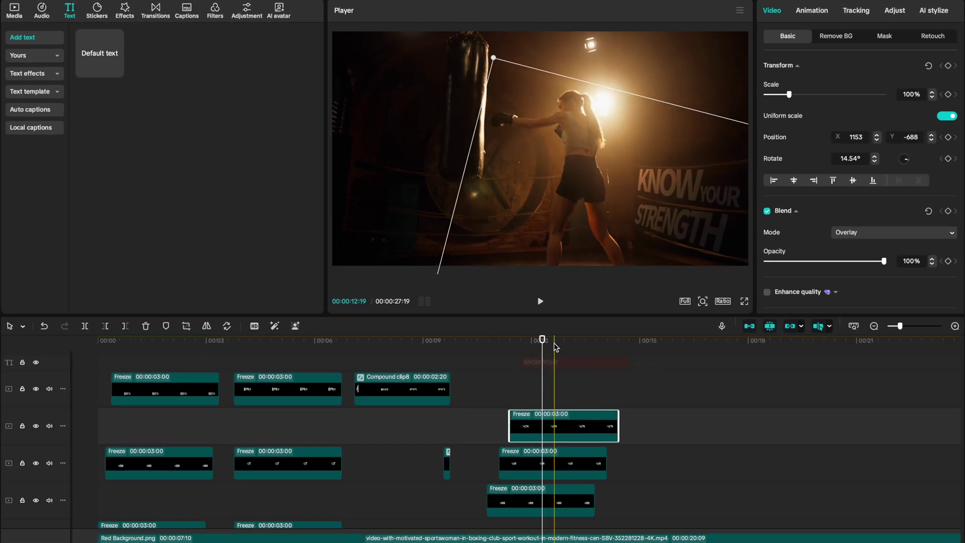
Move the KNOW YOUR STRENGTH text down and snap it to the frame's centre guides
click(544, 363)
drag(603, 107, 596, 137)
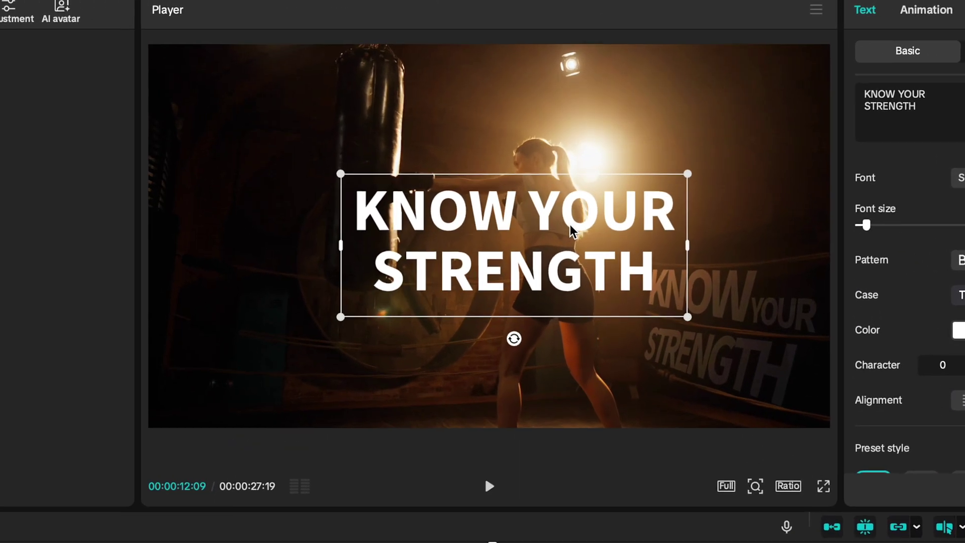
drag(570, 229, 536, 220)
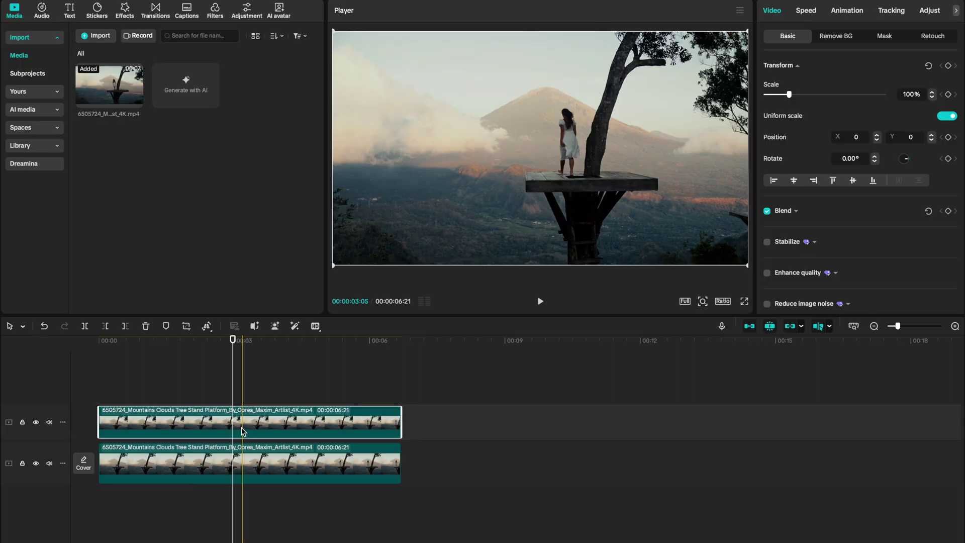
Restore the duplicated mountain clip on the upper track and enable Custom removal for it
key(ctrl+z)
click(237, 465)
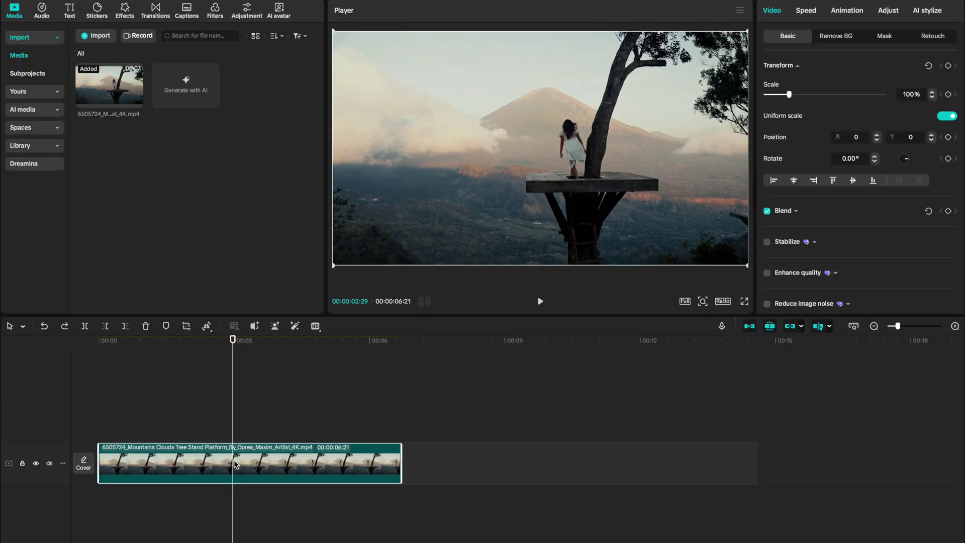
key(ctrl+shift+z)
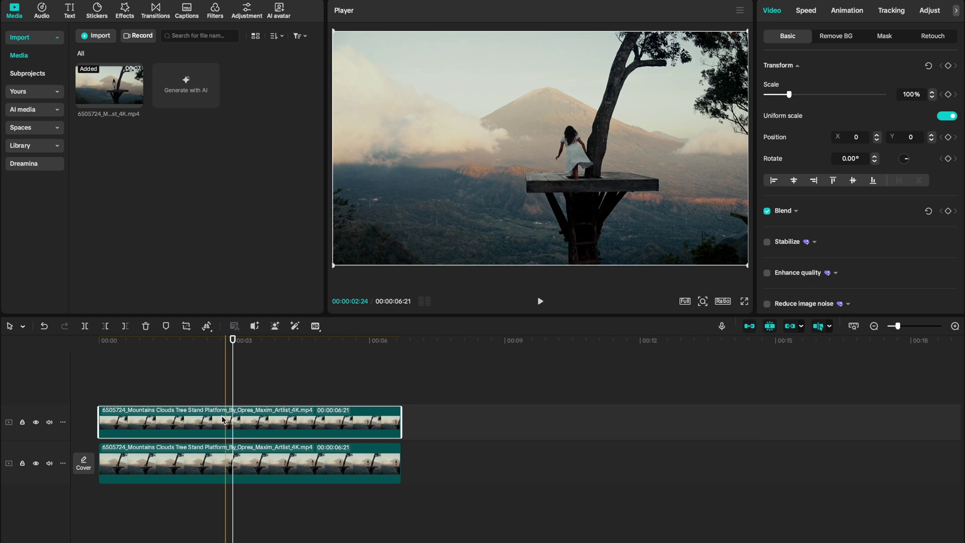
click(837, 36)
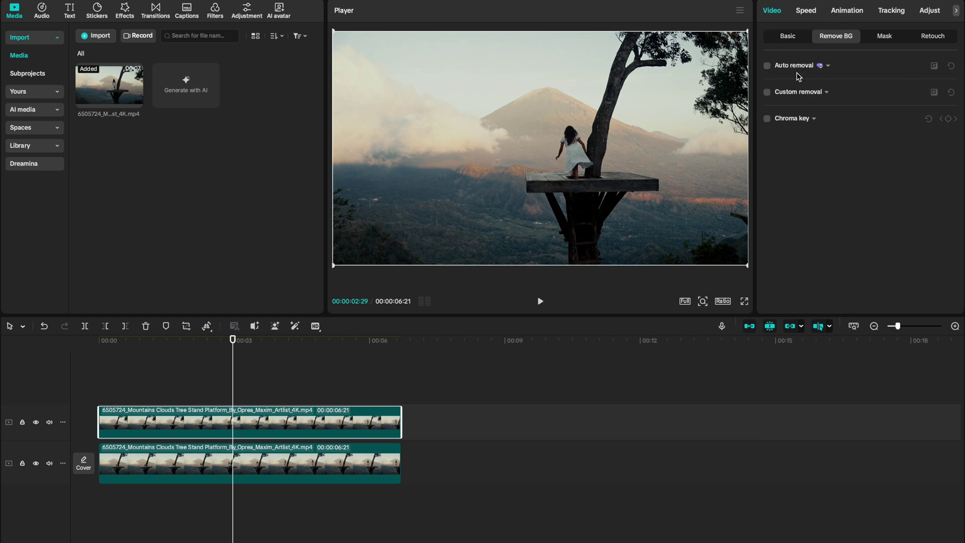
click(767, 92)
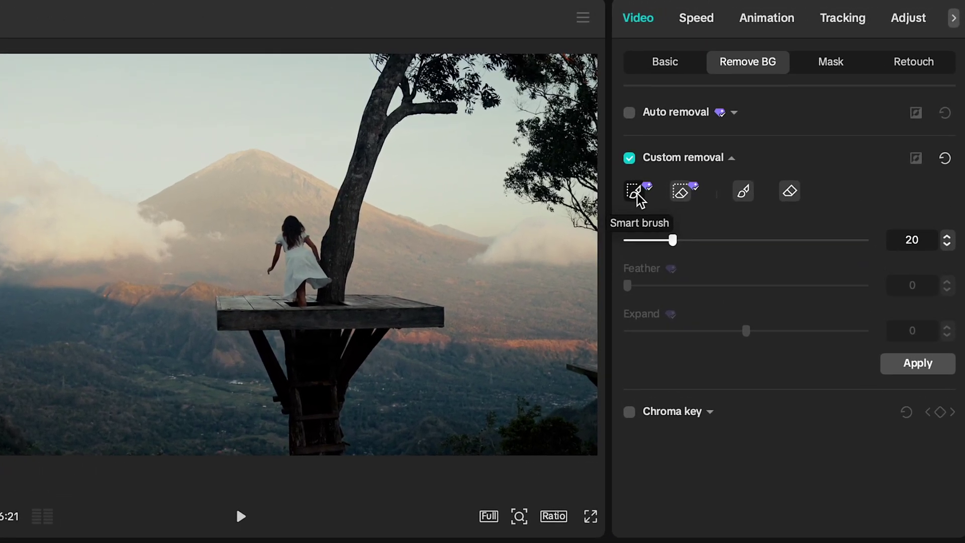
Paint over the tree trunk and wooden platform with the smart brush
click(635, 191)
drag(377, 126, 342, 217)
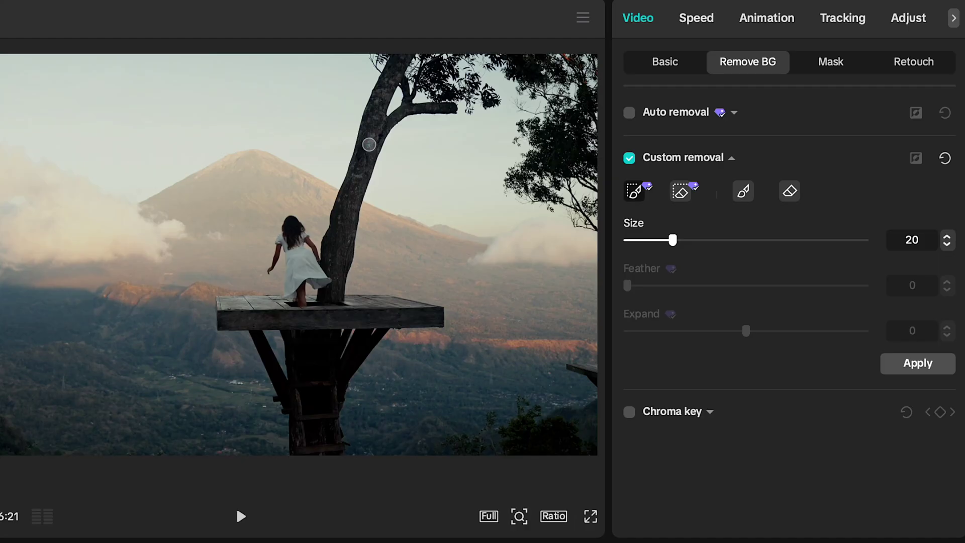
drag(364, 161, 331, 255)
mouse_move(379, 124)
mouse_down()
mouse_move(347, 241)
mouse_move(297, 312)
mouse_move(367, 320)
mouse_move(360, 300)
mouse_move(352, 325)
mouse_up()
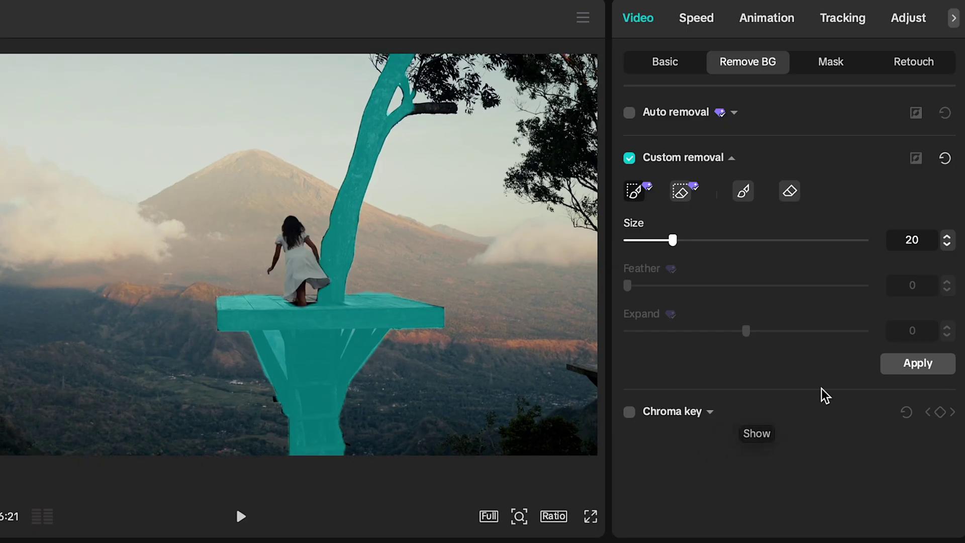
Apply the tree and platform cutout with edge feather 5 and expand 4
click(923, 373)
click(637, 286)
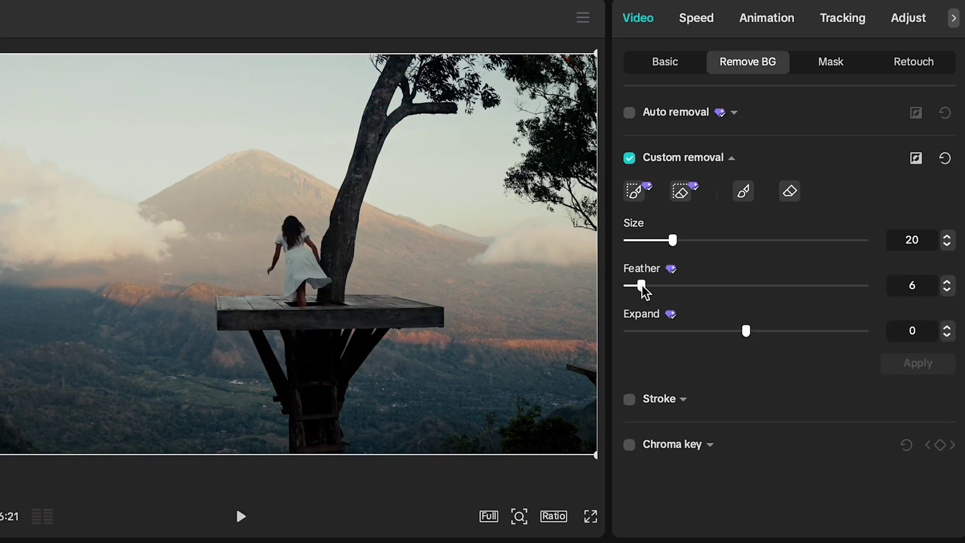
drag(754, 330, 773, 333)
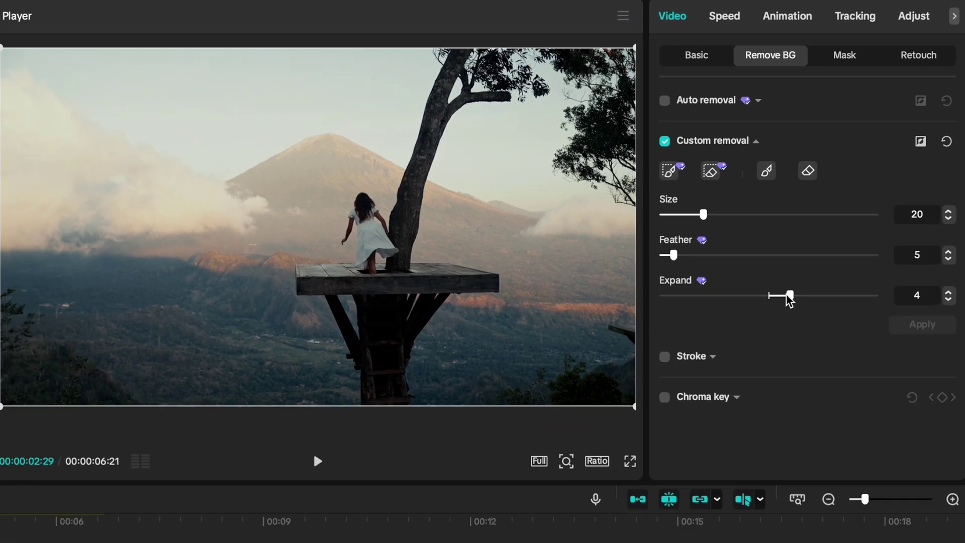
drag(849, 199, 847, 200)
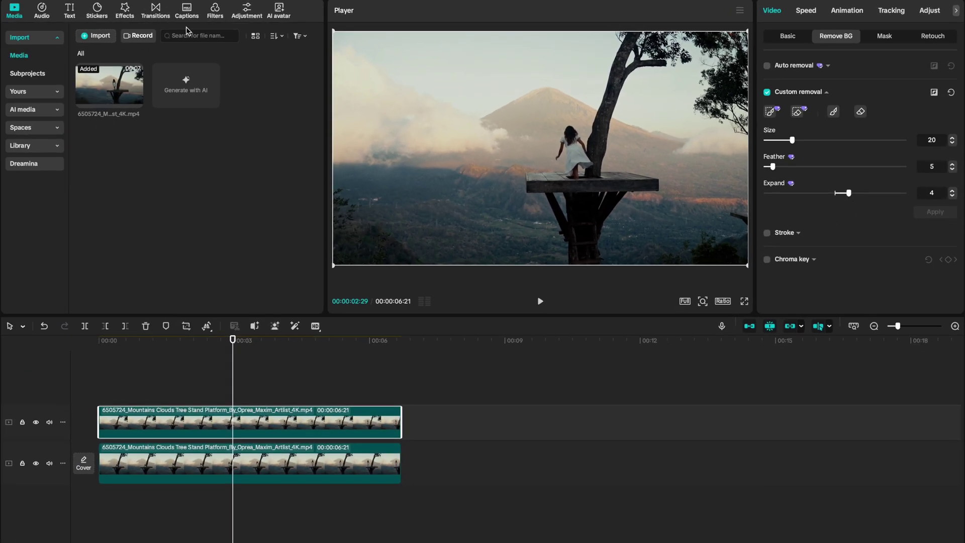
click(69, 12)
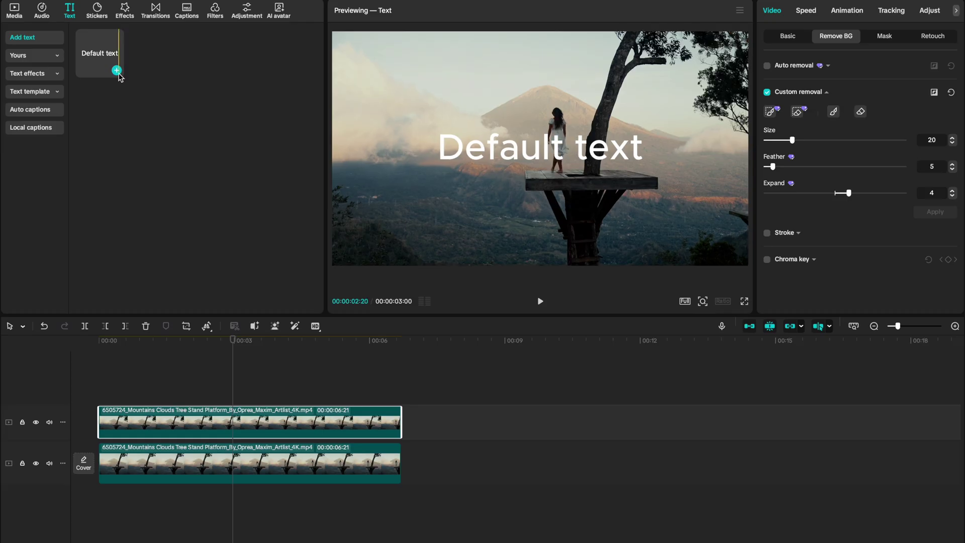
Add a default text clip extended to the video's end and clear its wording for the new title
click(116, 69)
drag(250, 435, 396, 432)
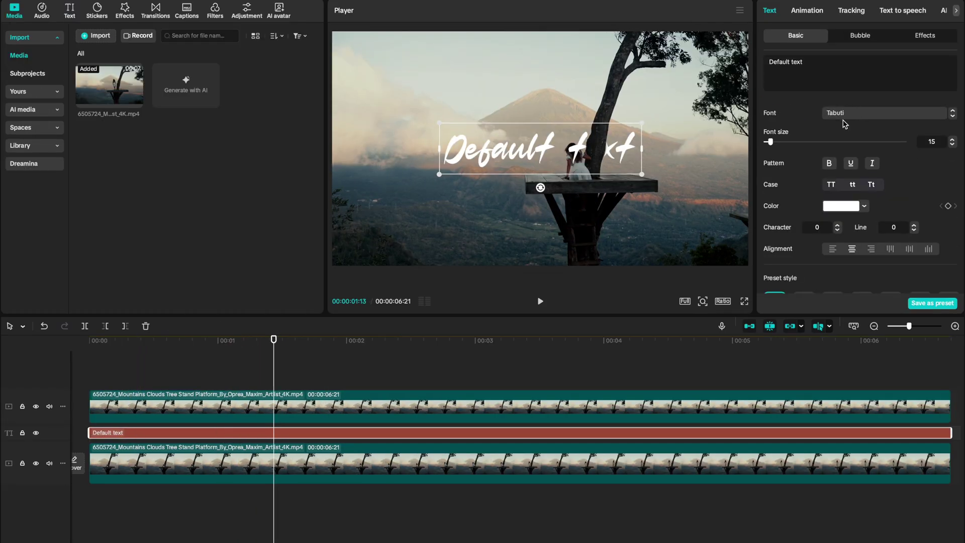
key(ctrl+a)
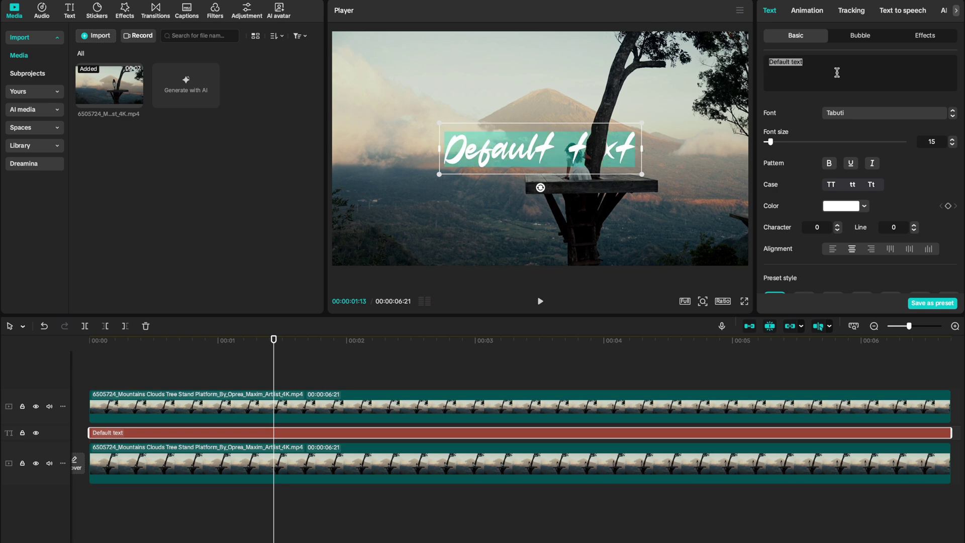
text(D)
key(BackSpace)
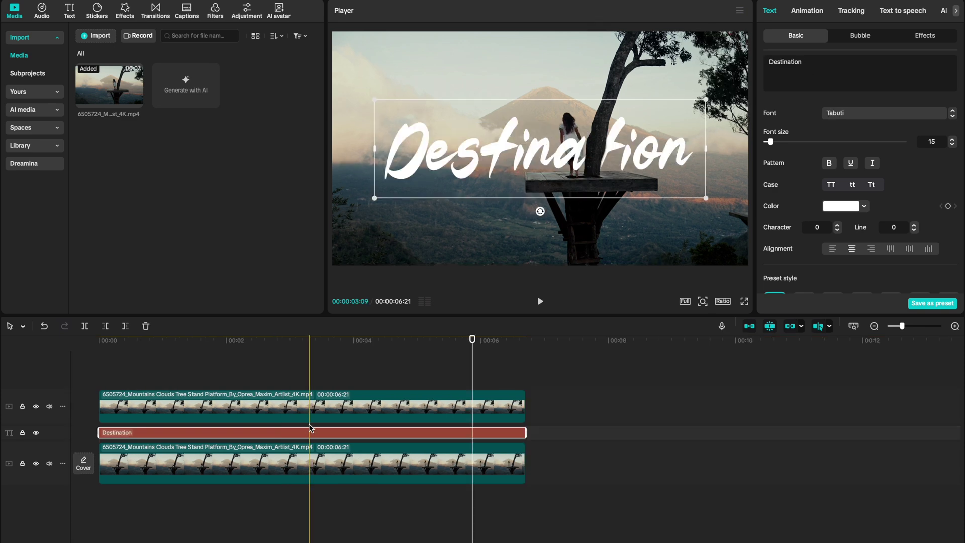
click(341, 340)
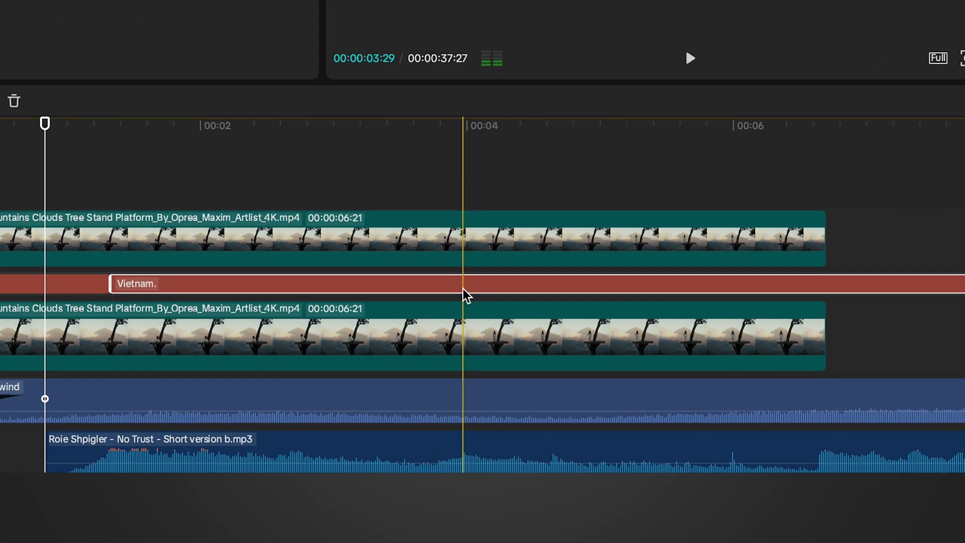
Split the Vietnam. text clip and give the piece the Font Change 5 loop animation
click(395, 435)
key(ctrl+b)
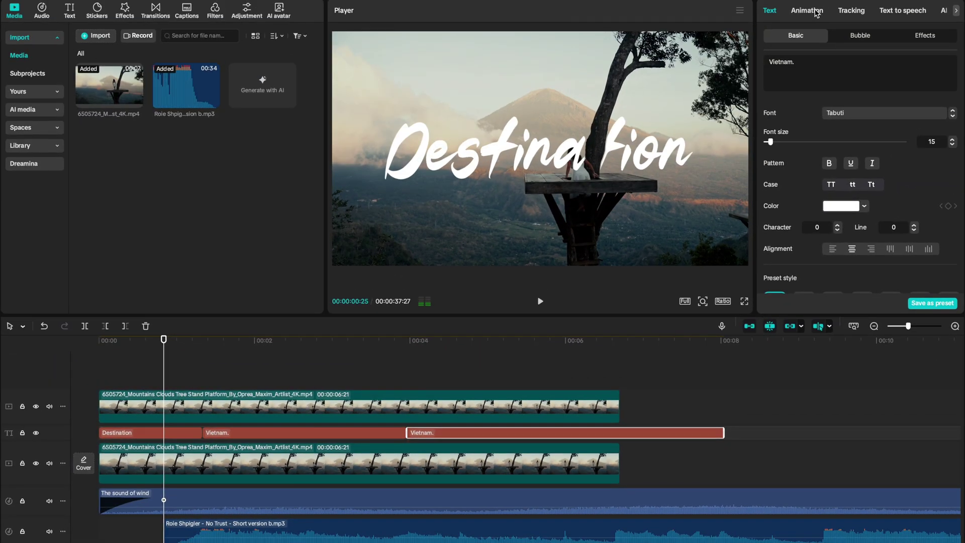
click(815, 11)
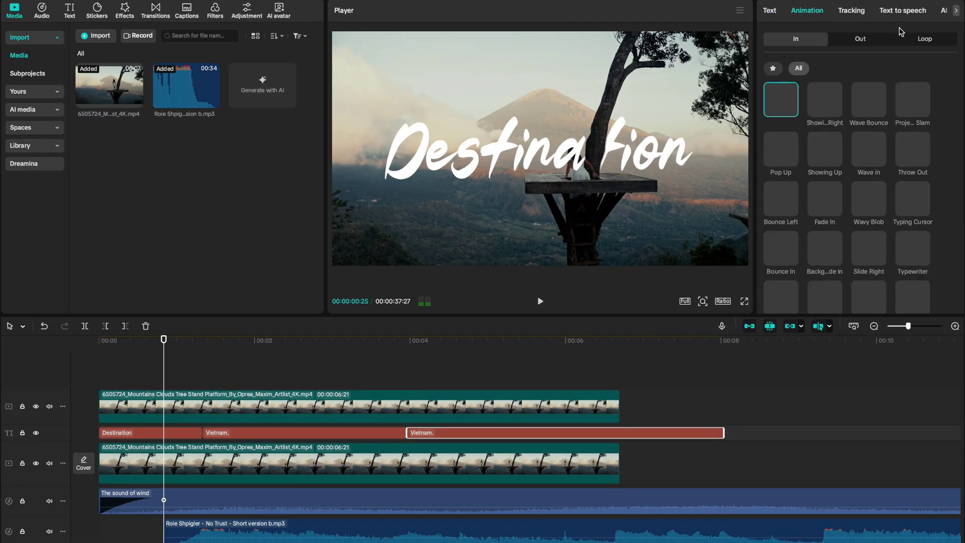
click(906, 39)
scroll(821, 197, down, 1)
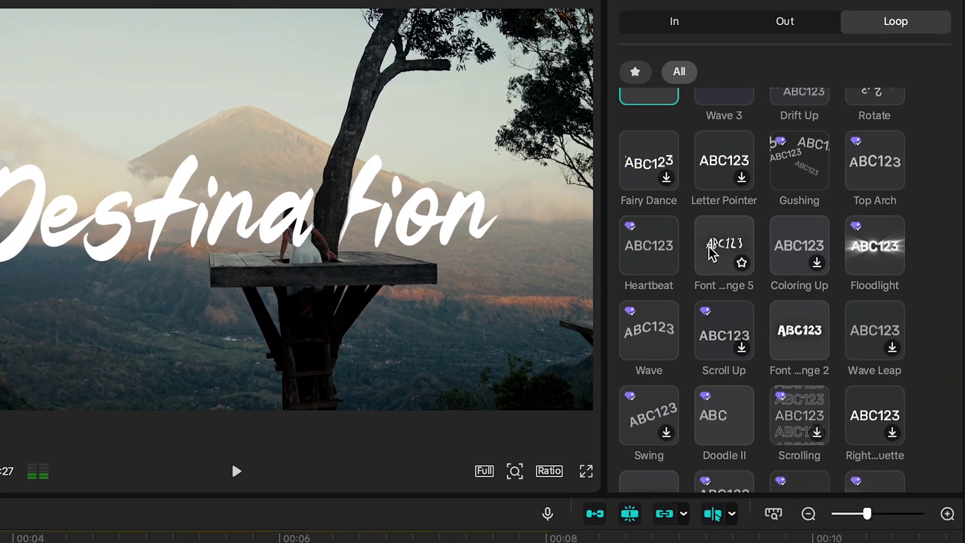
click(713, 251)
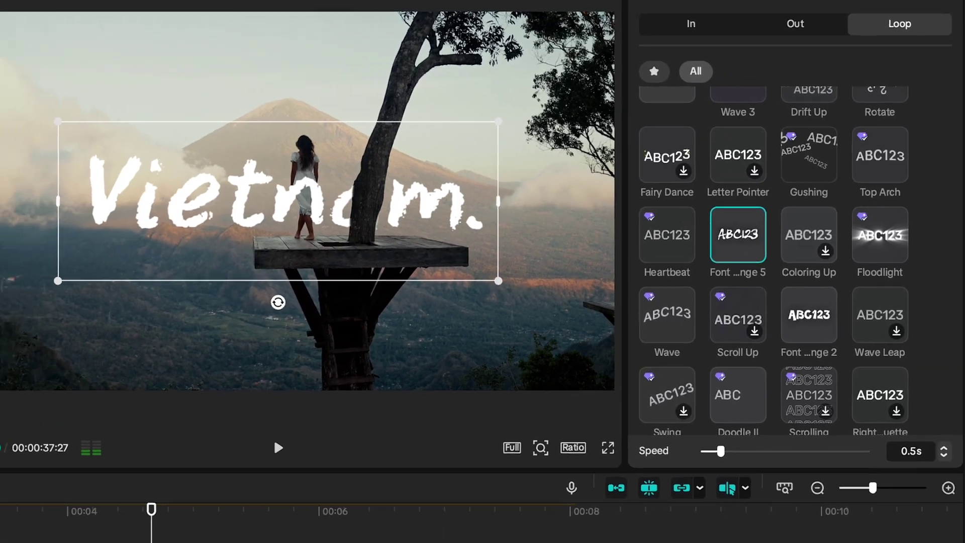
Split the last Vietnam. piece again at about 6 seconds, animate it, and preview the title
click(412, 487)
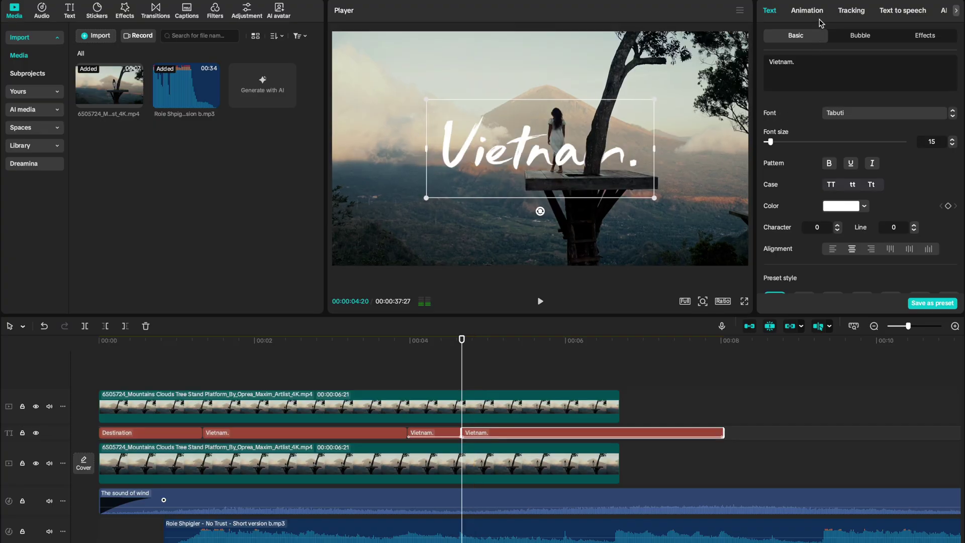
click(817, 16)
scroll(890, 138, down, 2)
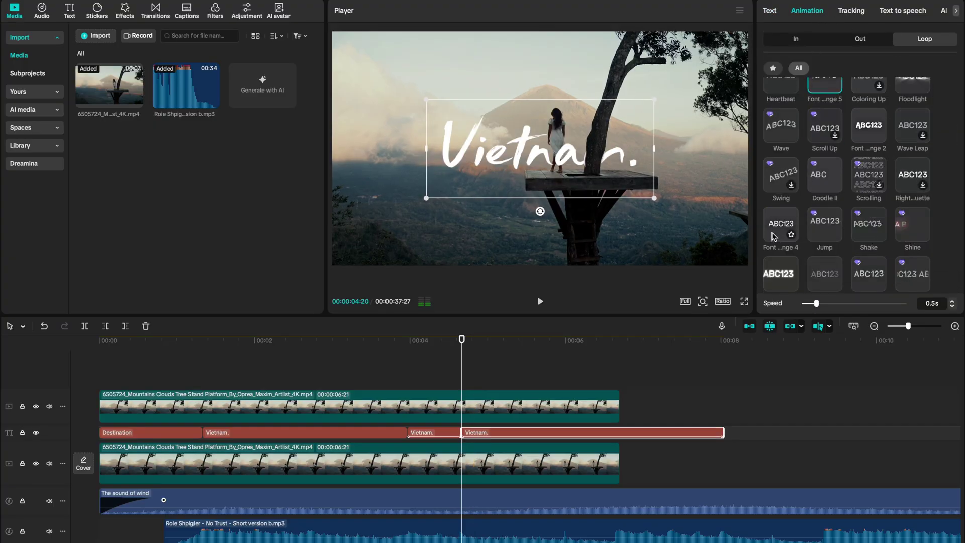
click(578, 432)
key(ctrl+b)
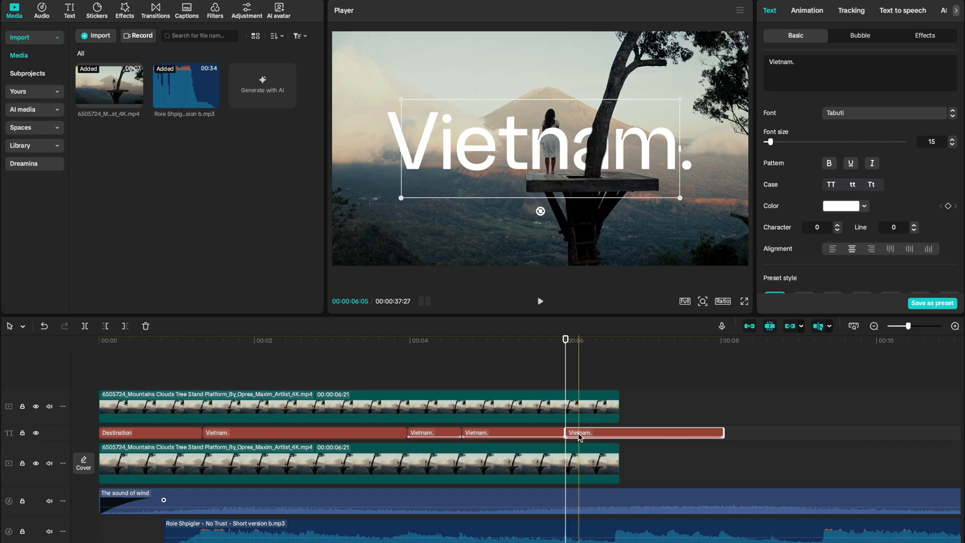
click(808, 11)
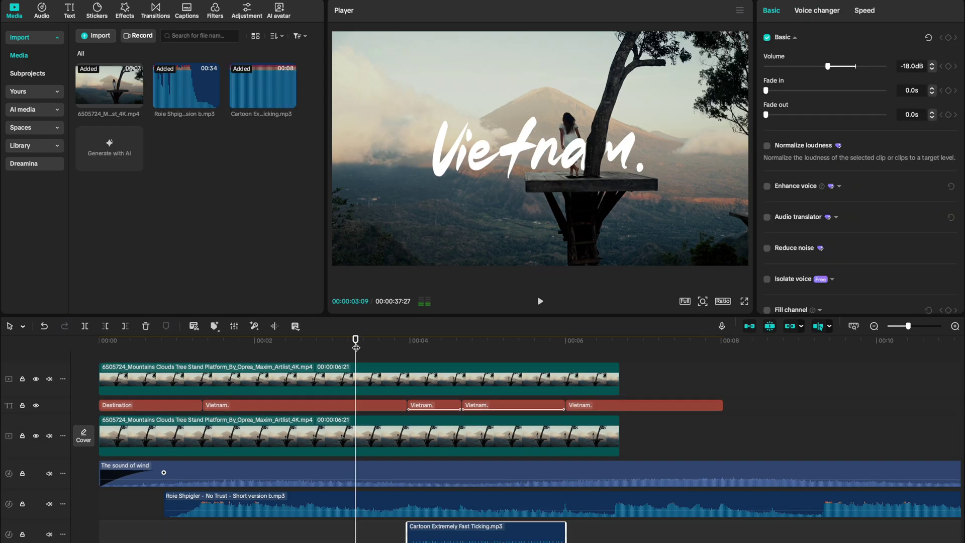
key(space)
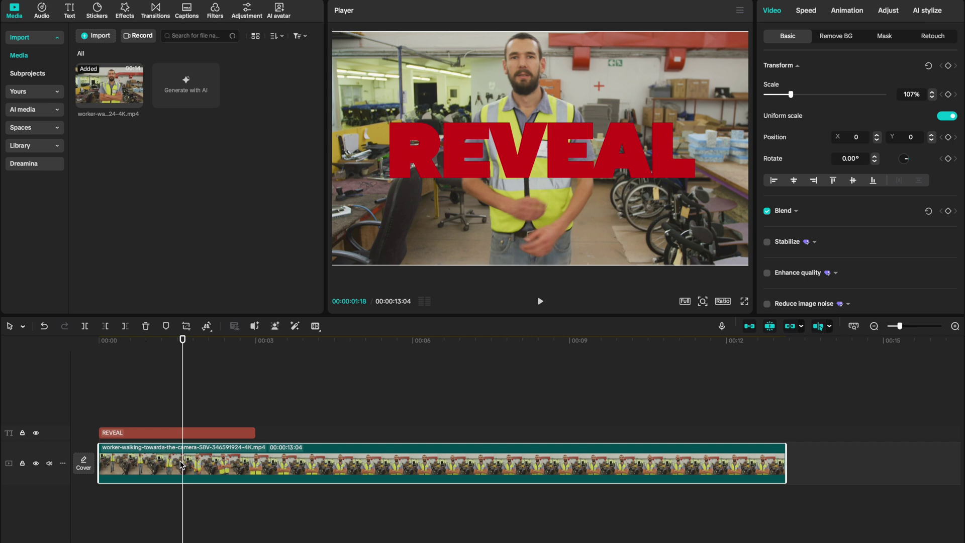
Copy the worker video clip and paste it onto a new track above the REVEAL text
click(181, 433)
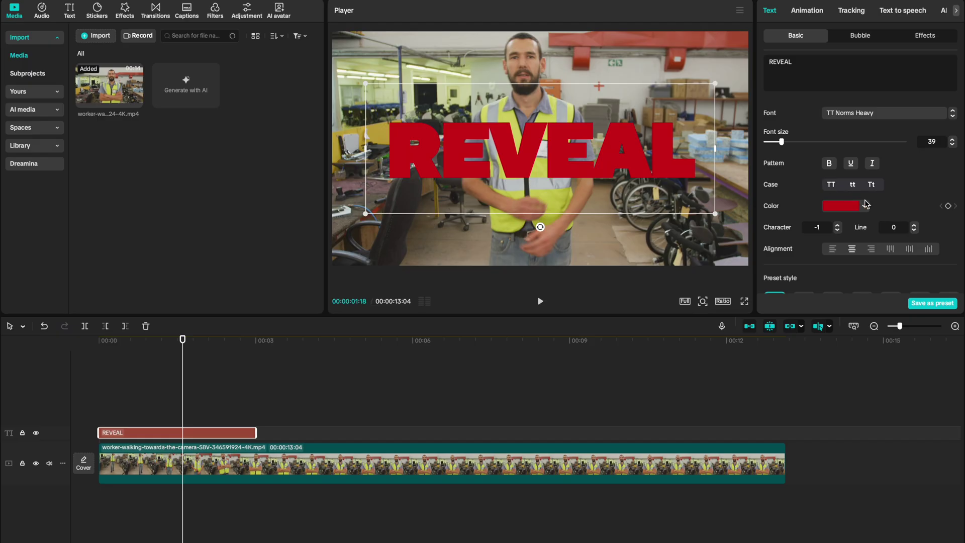
click(183, 469)
key(ctrl+c)
key(ctrl+v)
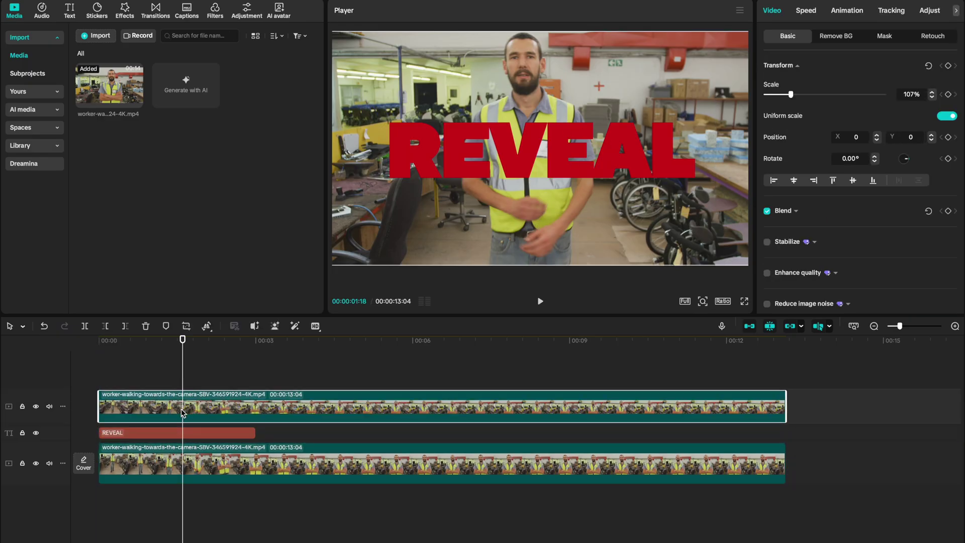
Enable custom removal on the top worker copy, brush over the man, and apply the cutout
click(836, 36)
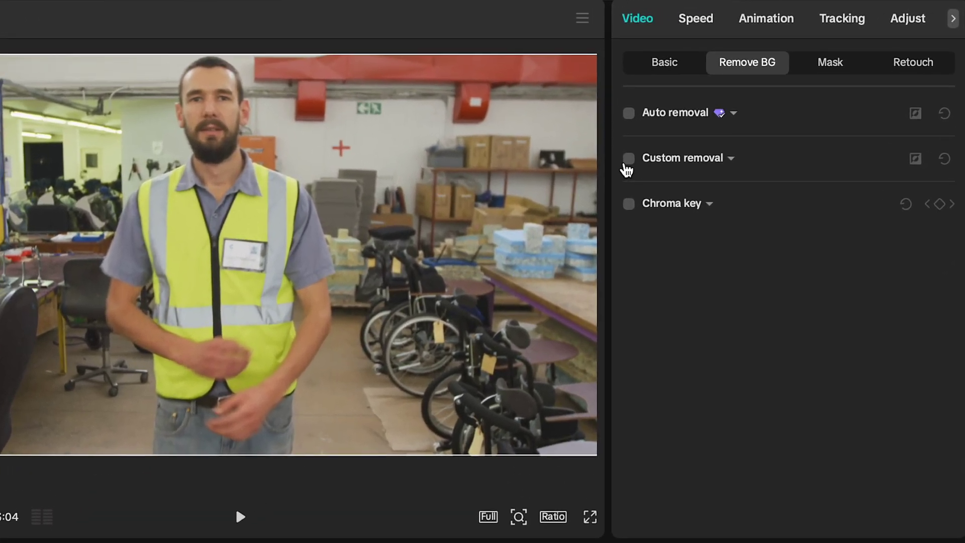
click(628, 159)
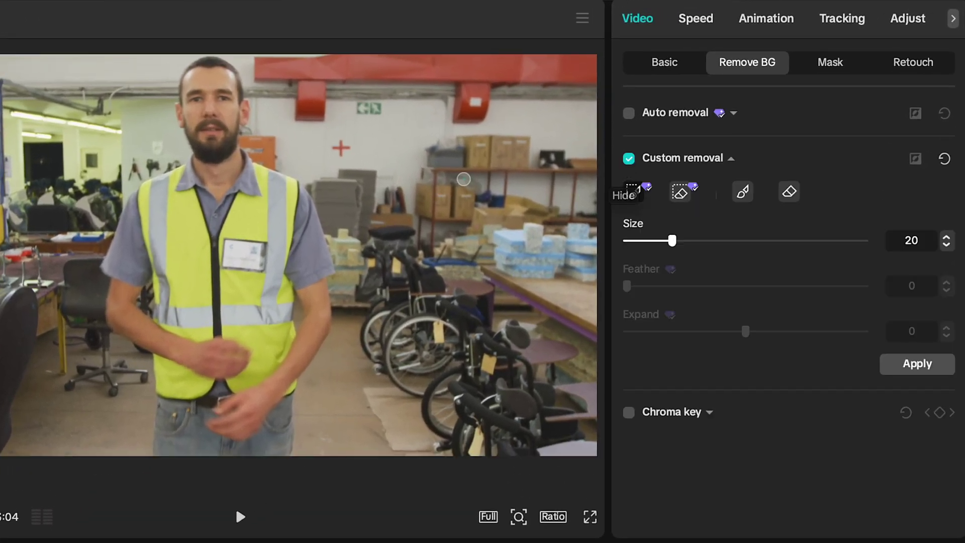
drag(212, 98, 214, 427)
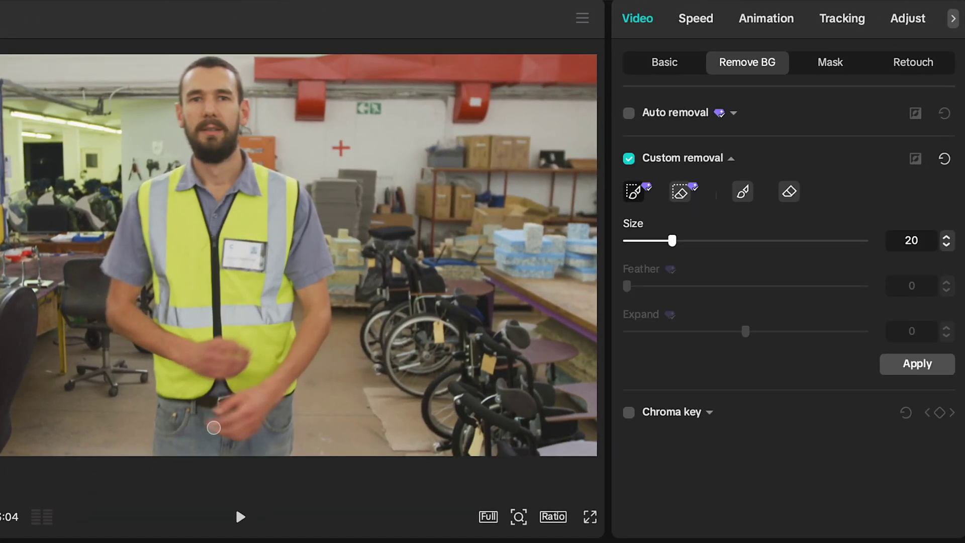
click(916, 367)
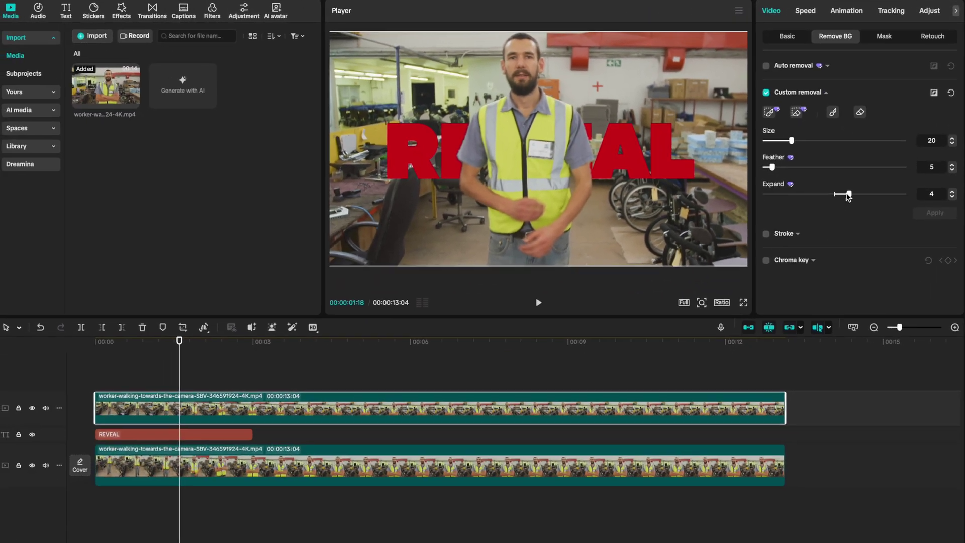
click(246, 433)
Lengthen REVEAL to about 6 seconds and add a smaller OUTLINE copy positioned above it
drag(255, 434, 411, 435)
drag(349, 436, 352, 422)
text(OUTLINE)
drag(634, 111, 635, 56)
drag(738, 156, 663, 134)
drag(645, 101, 645, 108)
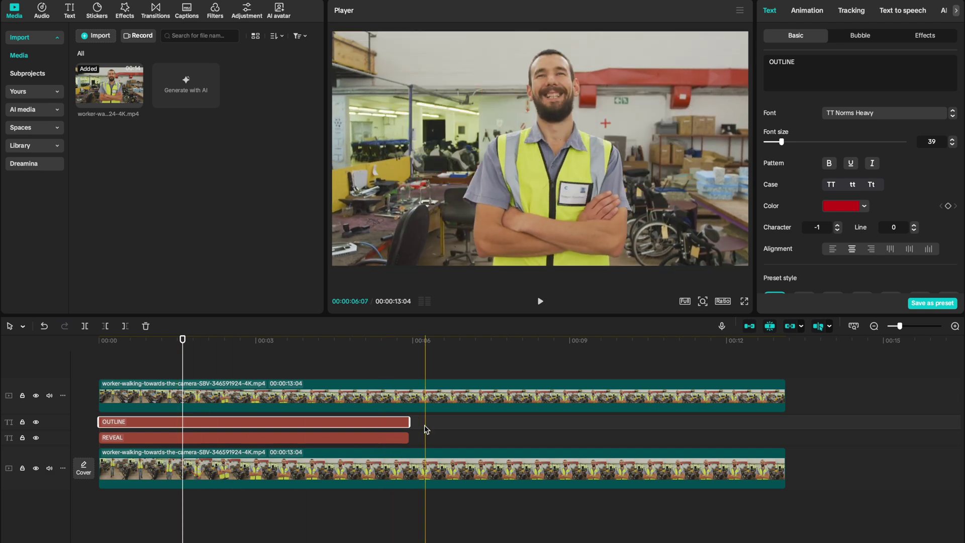
Duplicate OUTLINE and REVEAL onto top tracks and give the REVEAL copy a red C10515 stroke, thickness 8
click(400, 437)
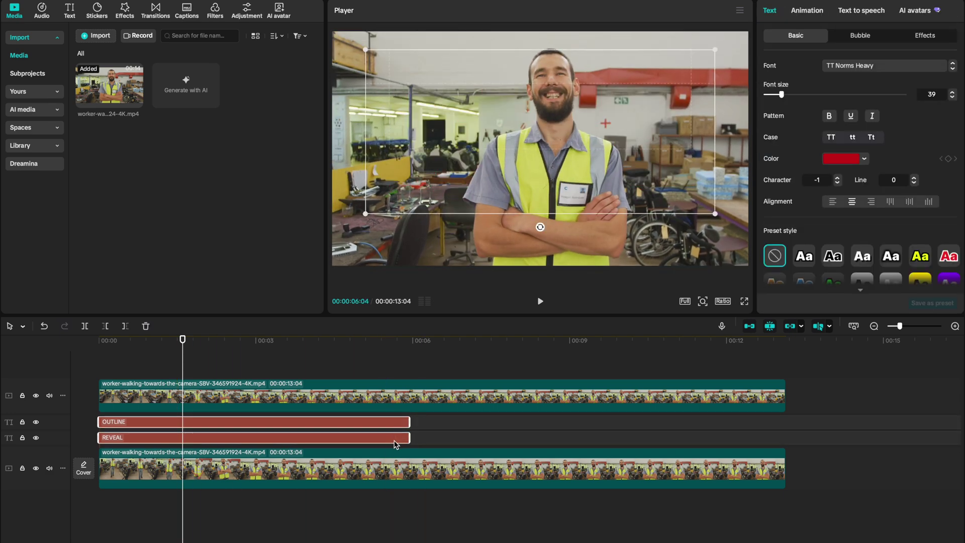
drag(396, 444, 393, 380)
click(210, 400)
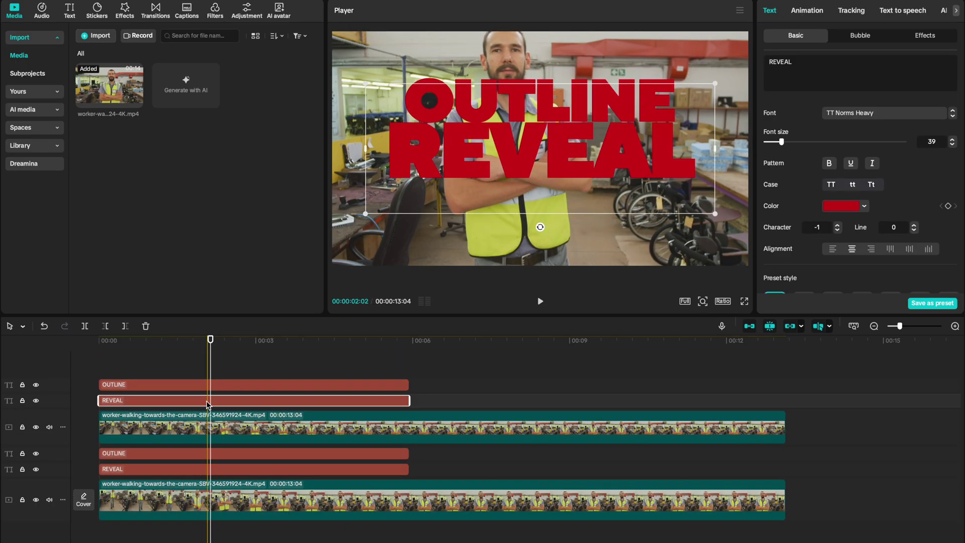
scroll(805, 212, down, 3)
scroll(805, 211, down, 3)
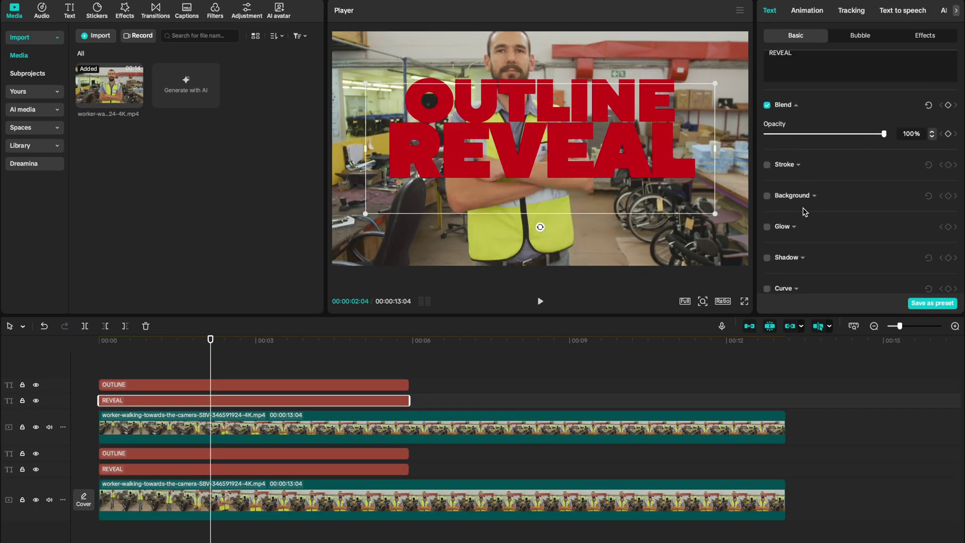
click(767, 165)
click(866, 187)
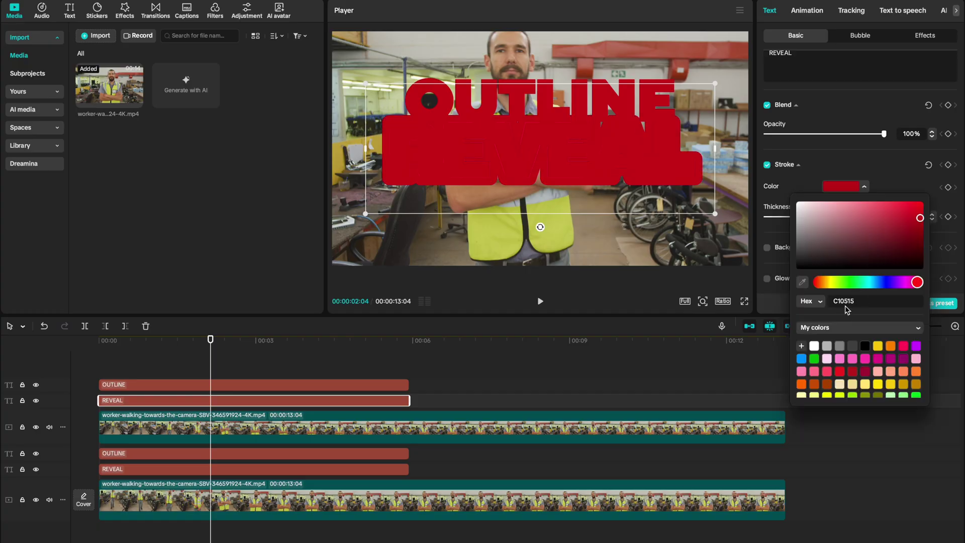
click(774, 216)
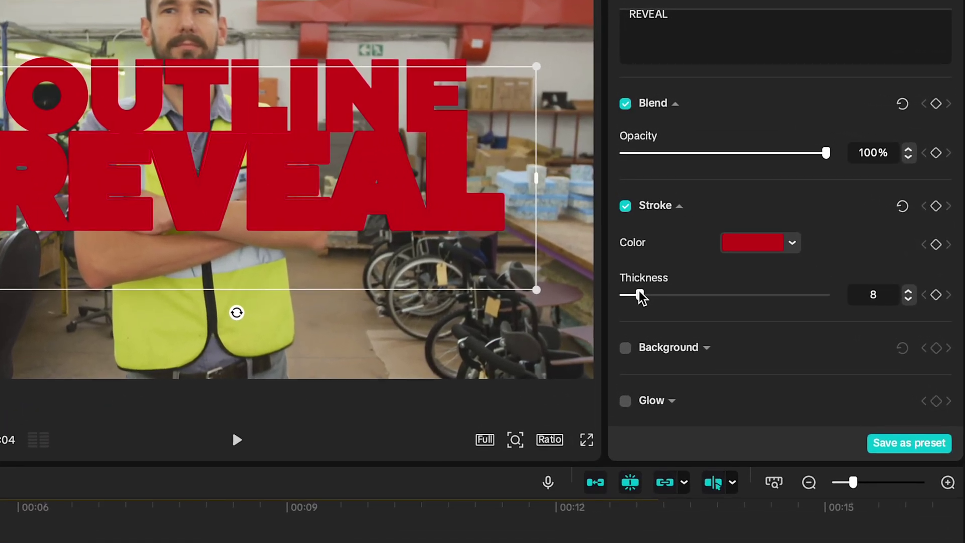
Set the top REVEAL copy's fill colour to bright green 86FF0A
scroll(804, 280, up, 5)
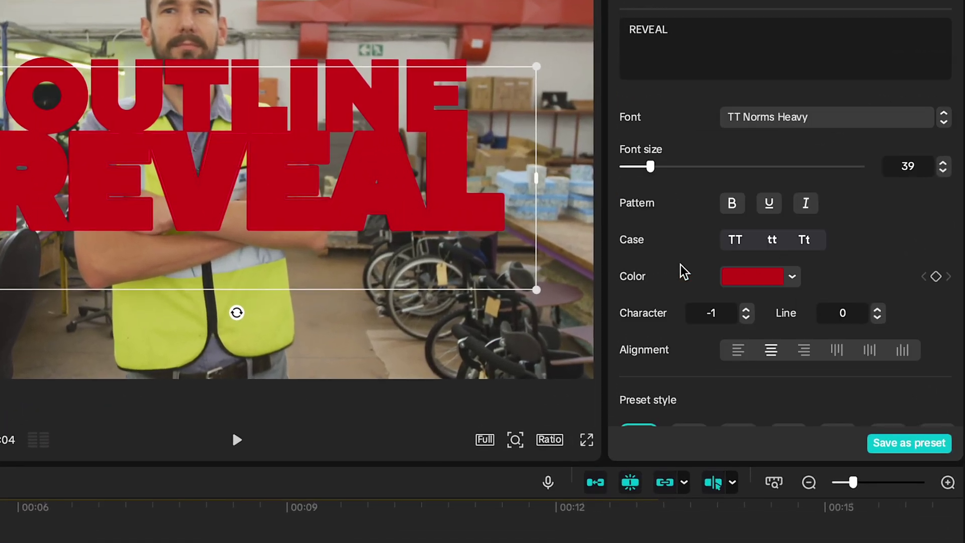
click(793, 278)
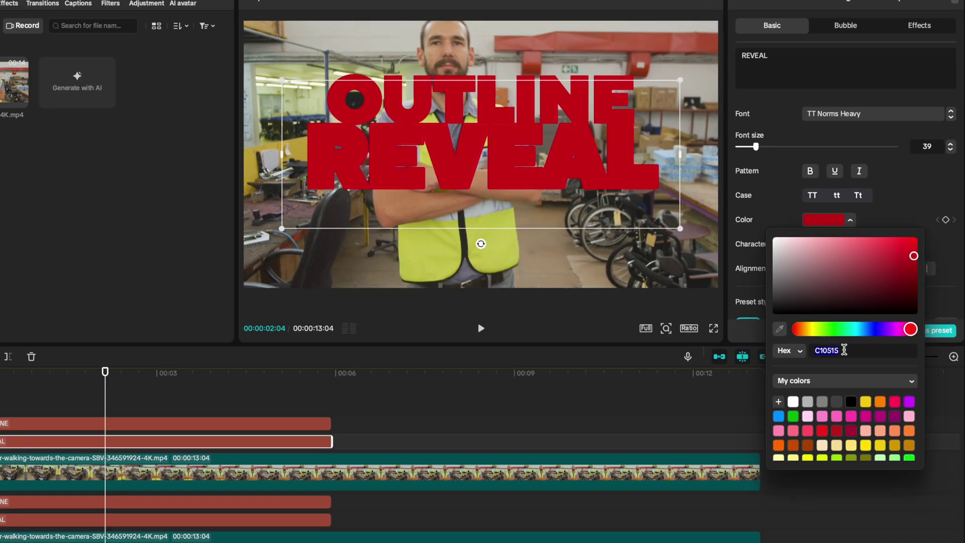
key(Return)
click(213, 386)
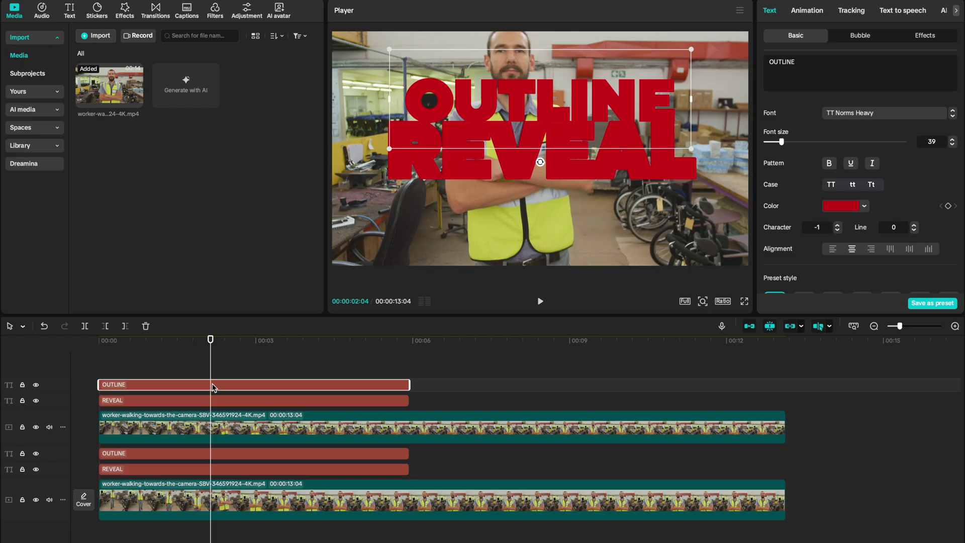
click(214, 401)
click(864, 197)
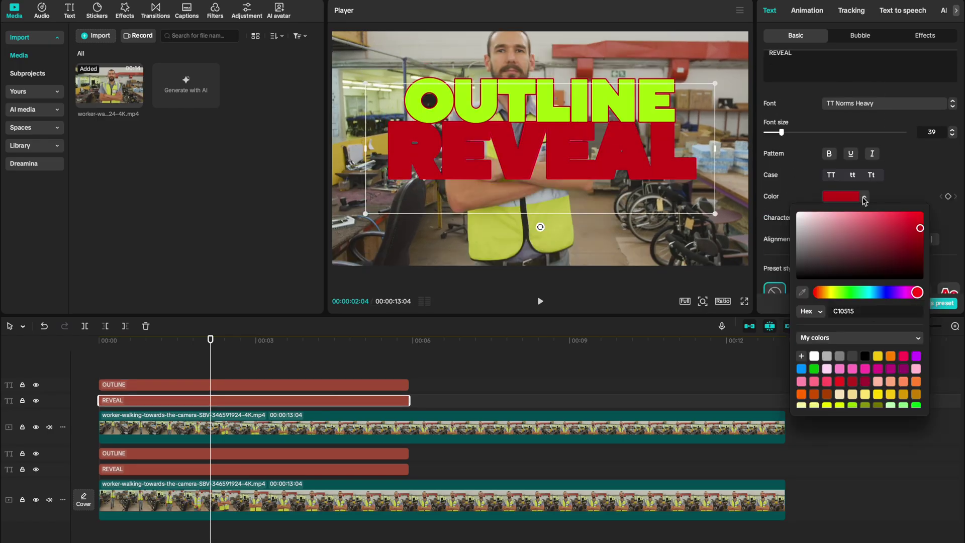
click(848, 292)
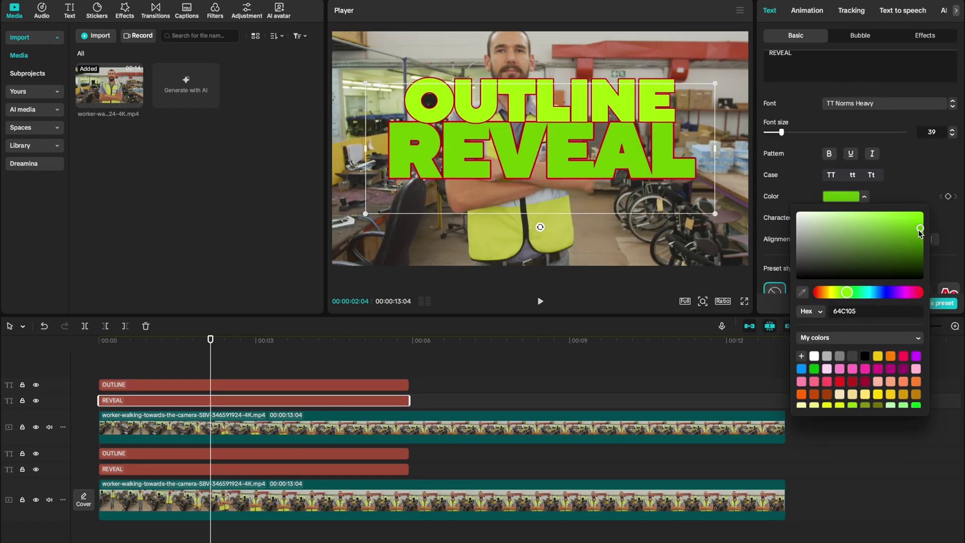
drag(920, 231, 921, 197)
click(931, 191)
Turn the top REVEAL and OUTLINE copies into compound clips
key(alt+g)
click(211, 385)
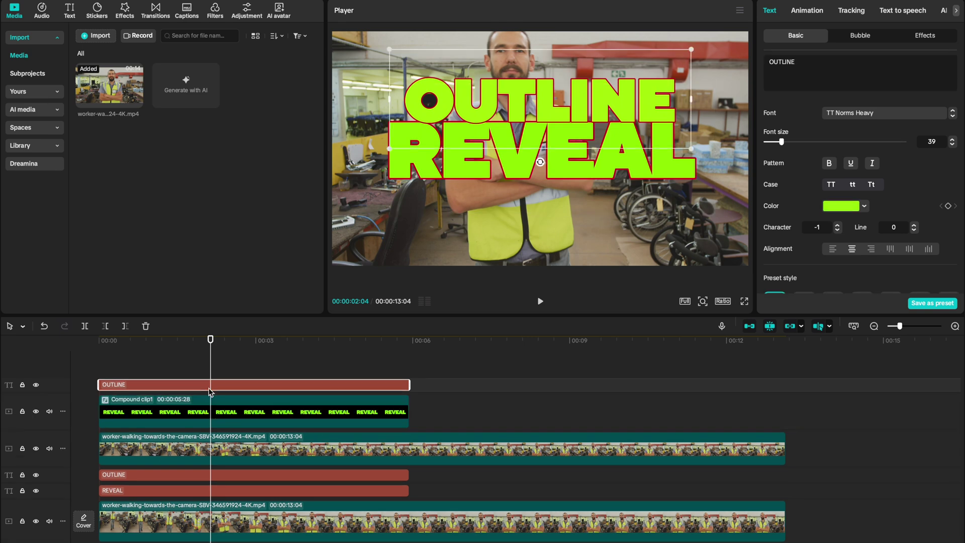
key(alt+g)
Enable chroma key on Compound clip1 and sample REVEAL's green fill to remove it
click(210, 429)
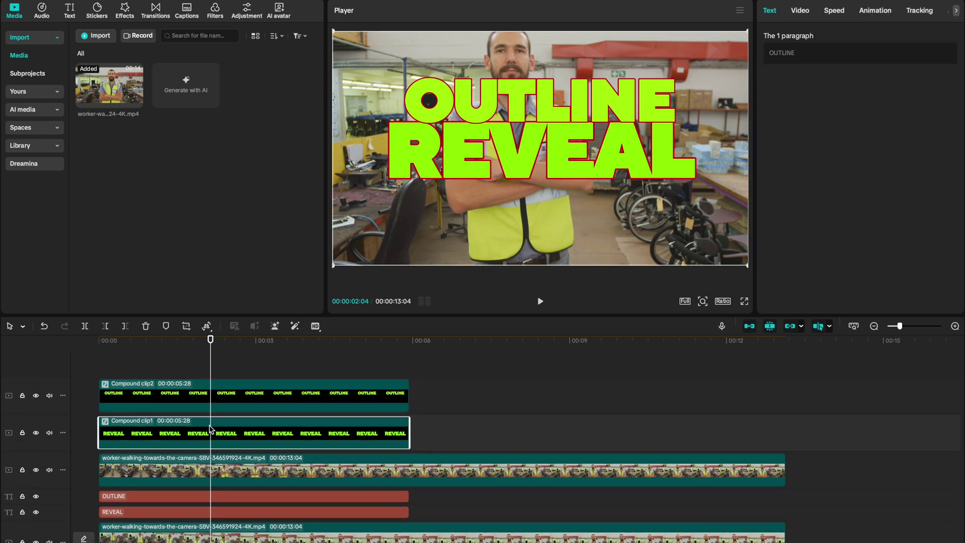
click(798, 11)
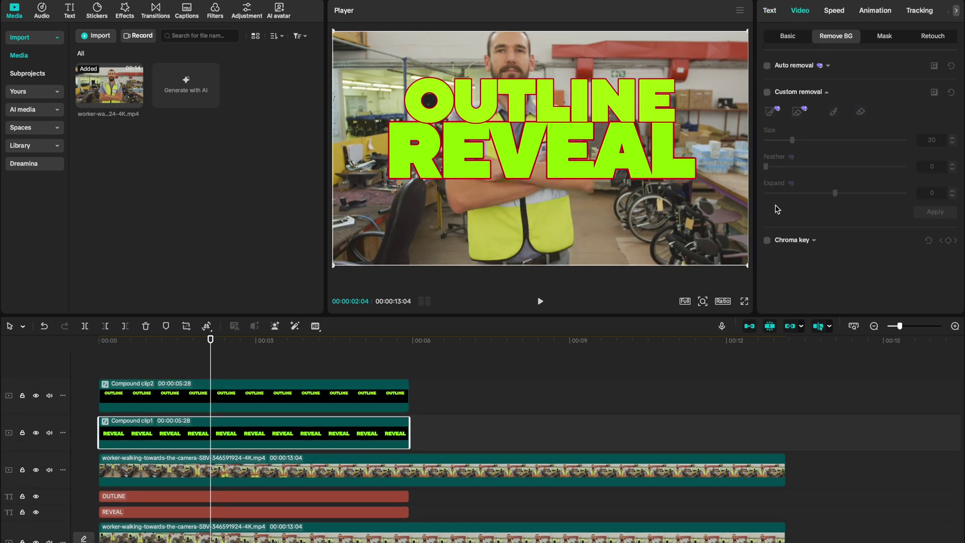
click(767, 240)
click(806, 260)
drag(571, 150, 563, 153)
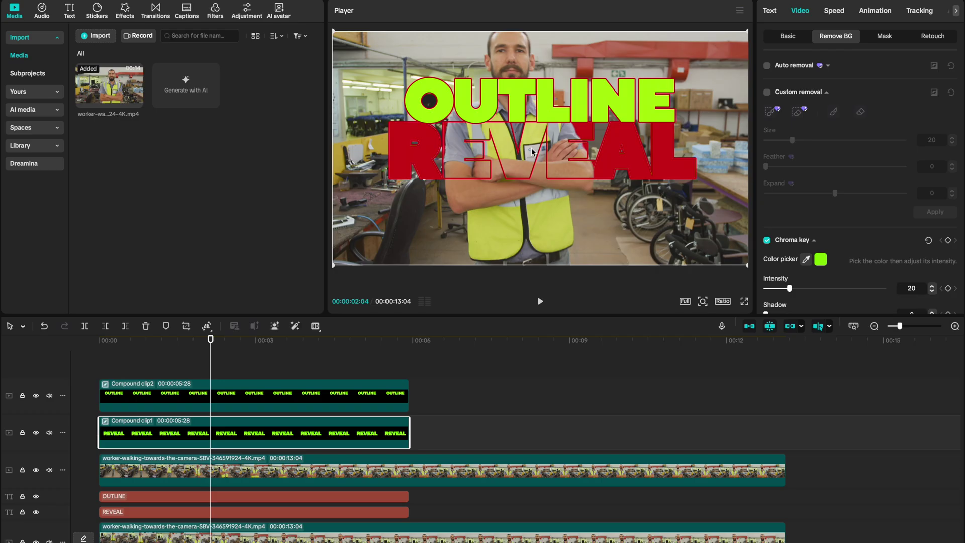
click(477, 209)
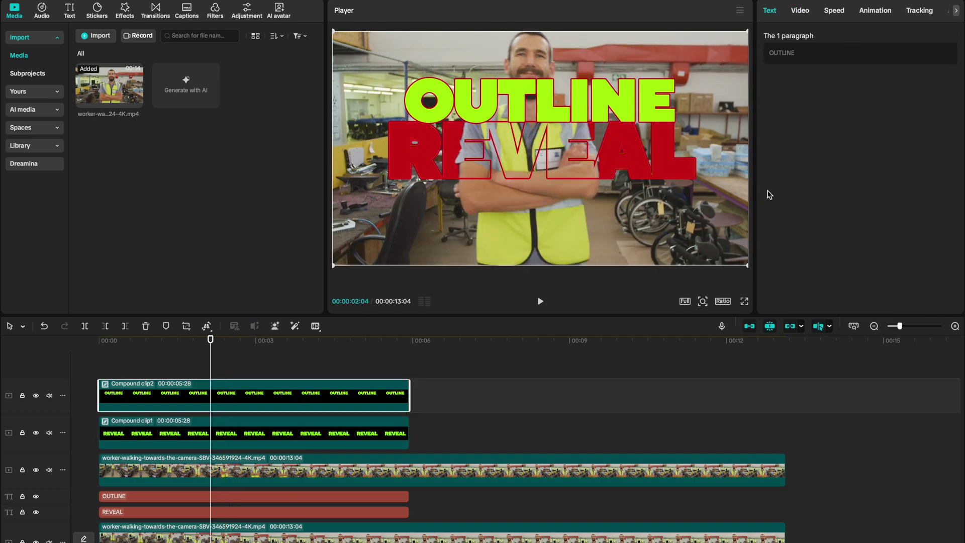
click(799, 11)
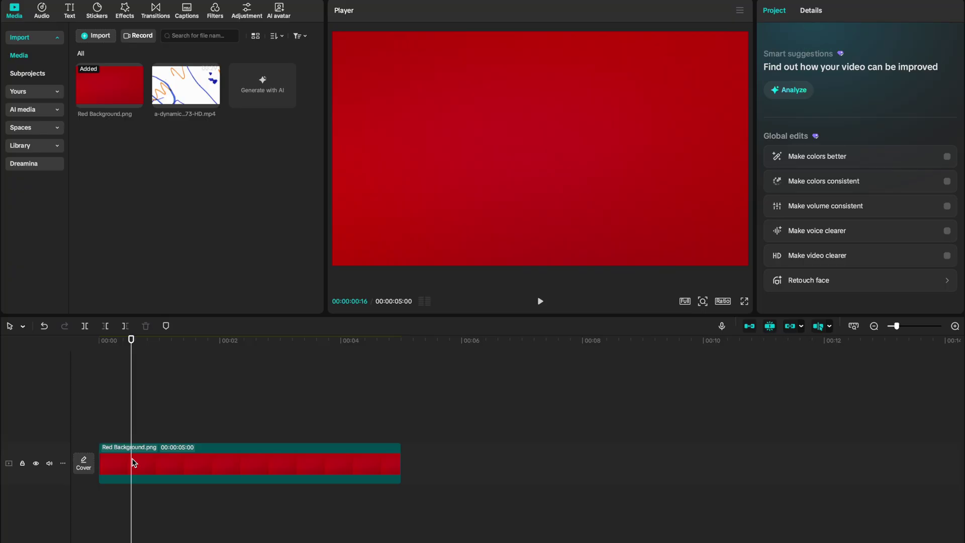
Place the crayon-drawing video above the red background and give it a Text mask
drag(186, 84, 128, 426)
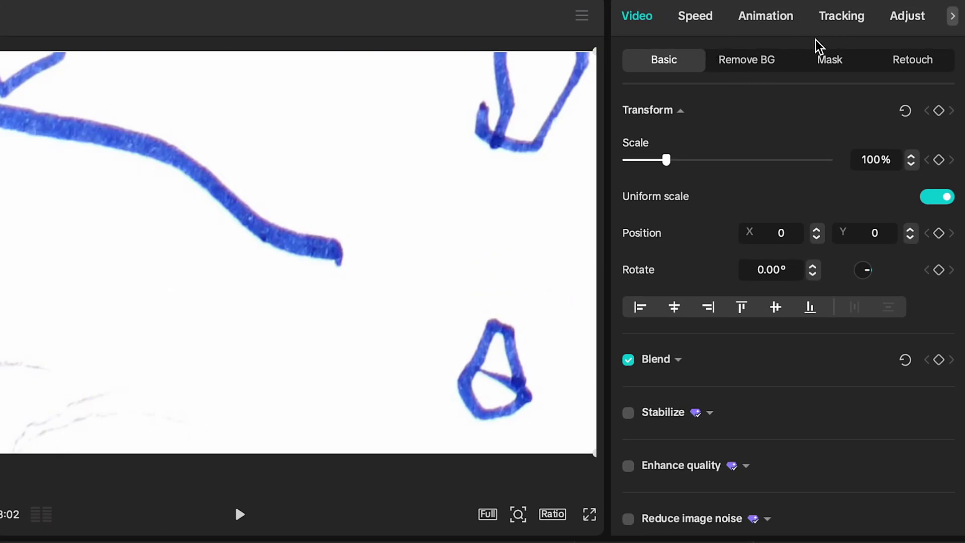
click(840, 61)
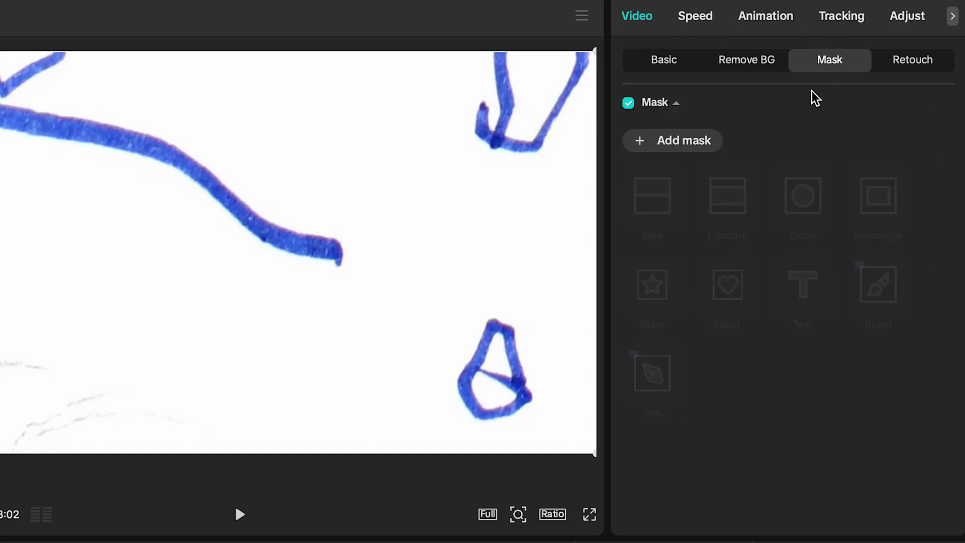
click(698, 153)
click(799, 294)
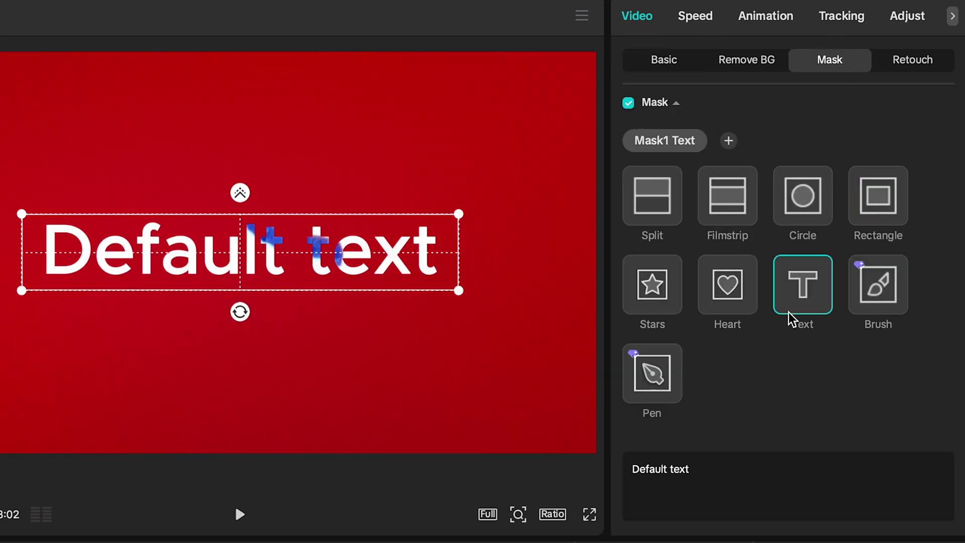
Set the mask text to 'design brands.' in Source Sans Pro Bold with -2 character spacing
key(BackSpace)
text(design brands.)
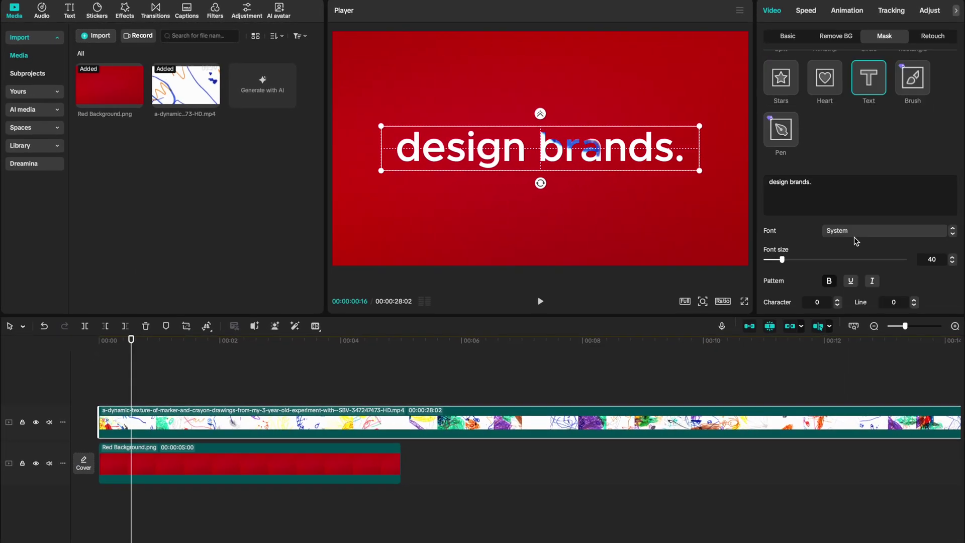
scroll(854, 242, down, 2)
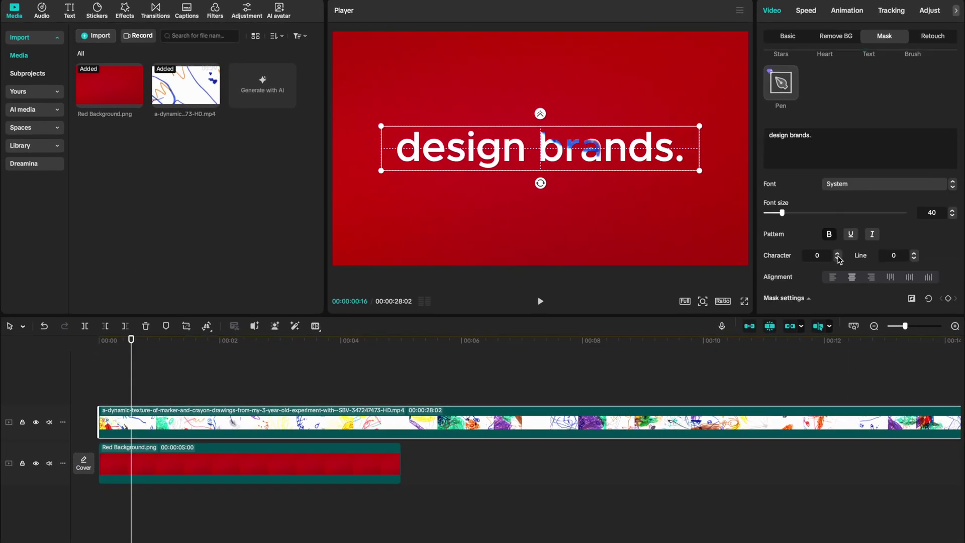
click(838, 259)
click(837, 259)
click(855, 189)
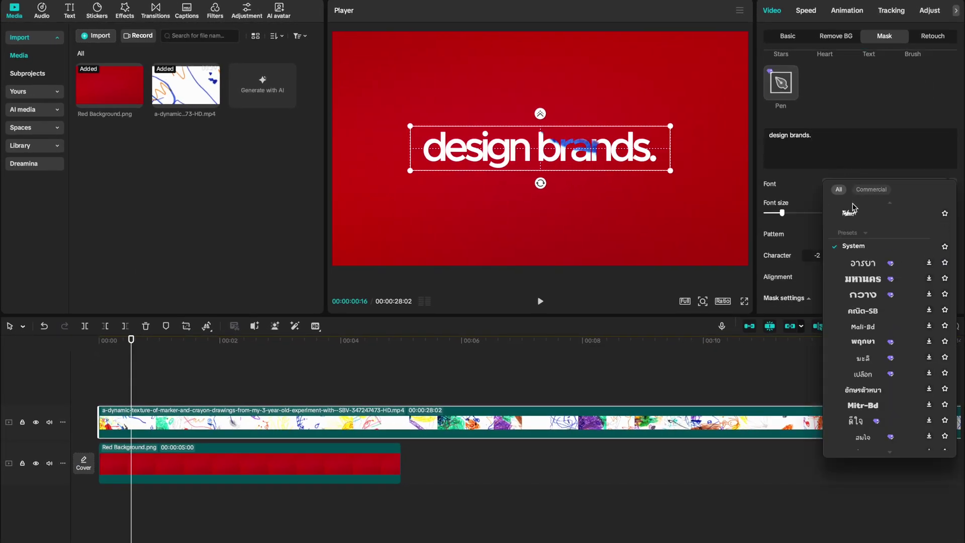
click(866, 233)
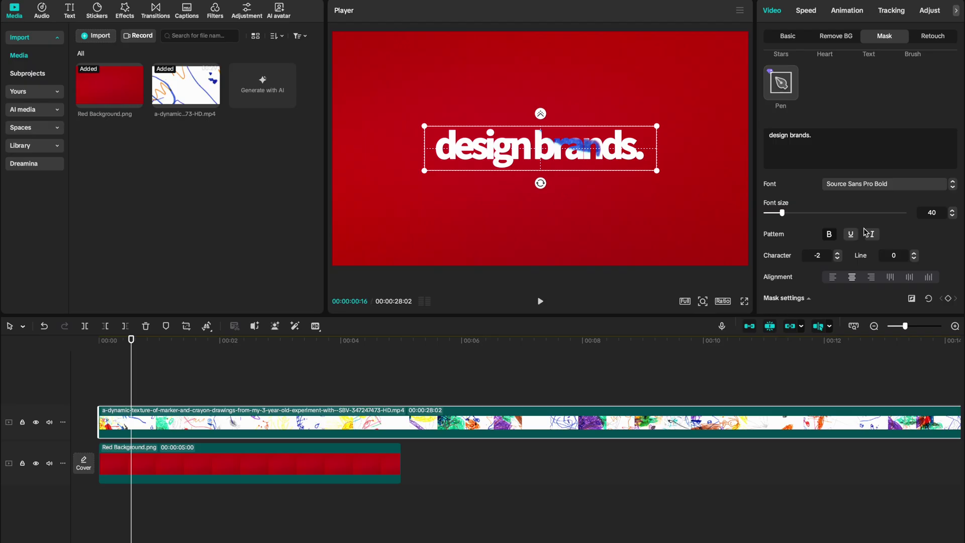
key(space)
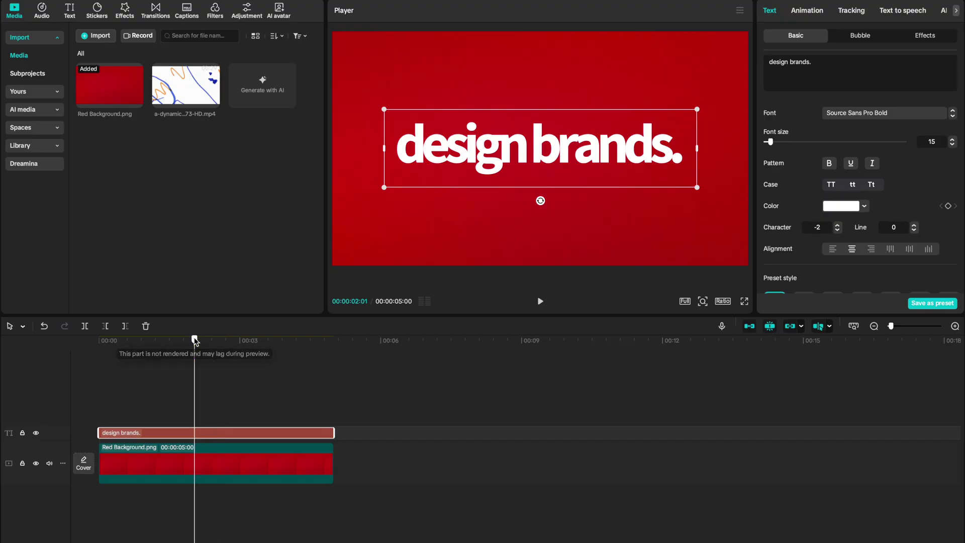
Add a black stock clip and merge it with the text into Compound clip1
click(29, 147)
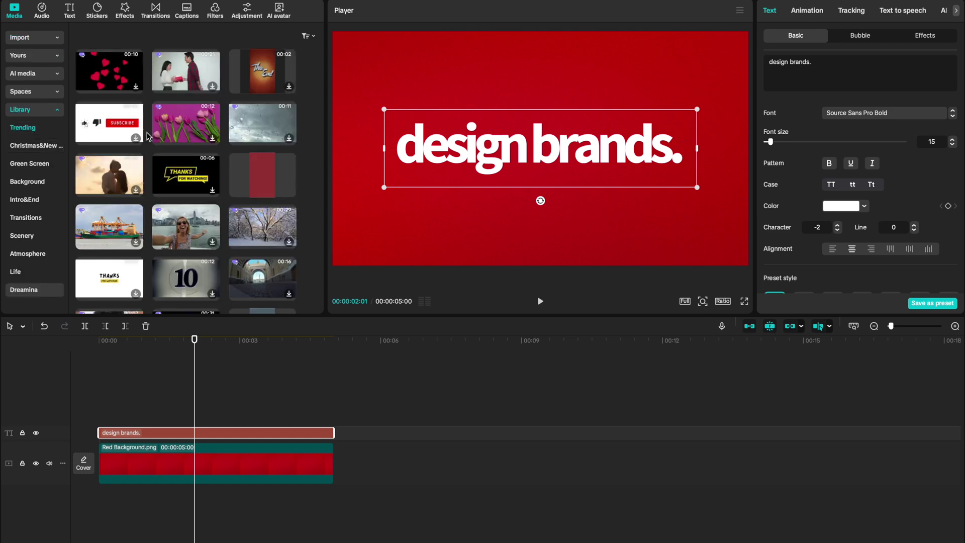
drag(98, 161, 136, 421)
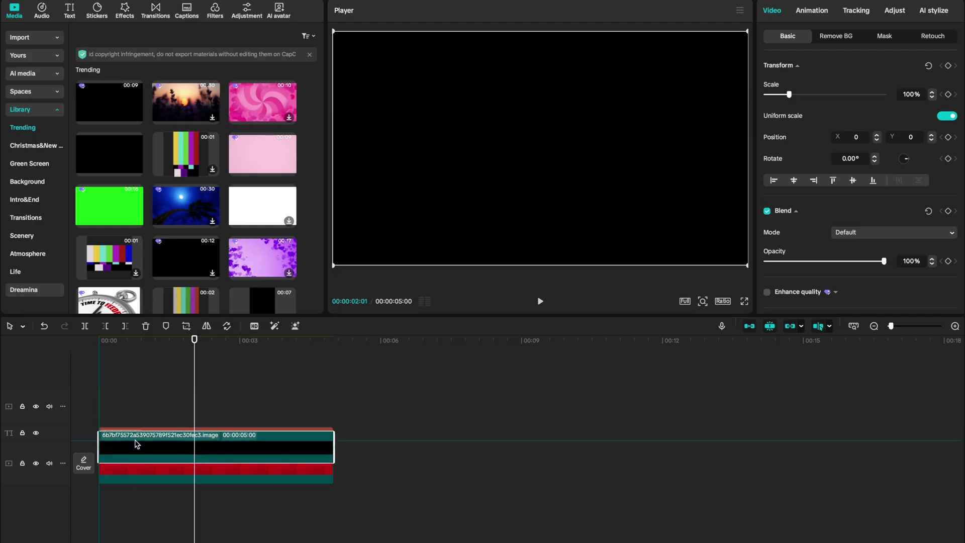
click(155, 395)
ctrl+click(190, 423)
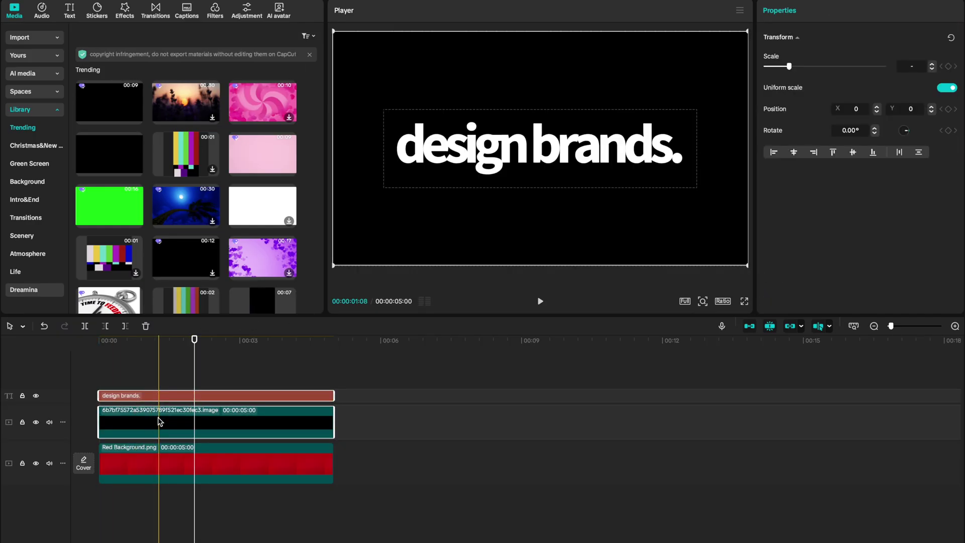
key(alt+g)
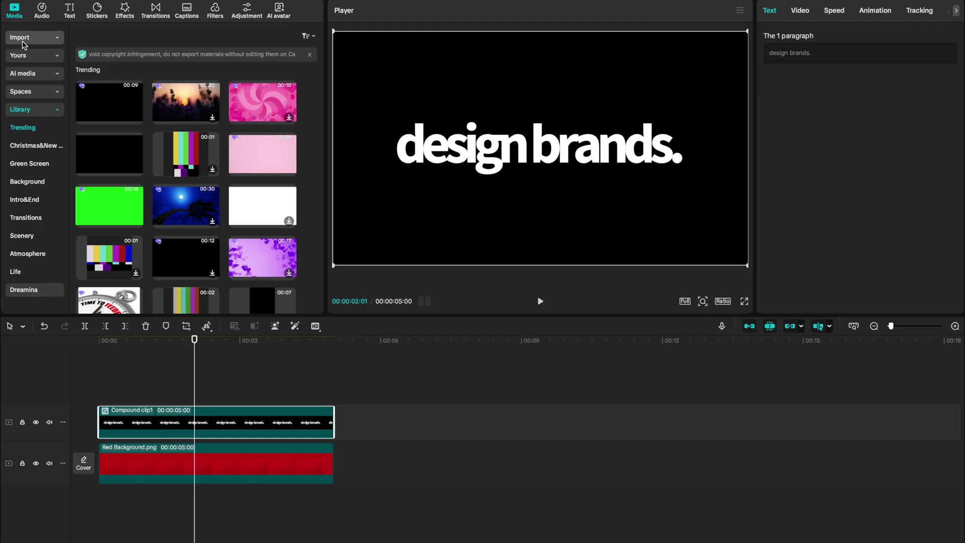
Put the crayon-drawing video on a new track above Compound clip1
click(23, 39)
drag(186, 85, 179, 397)
click(179, 396)
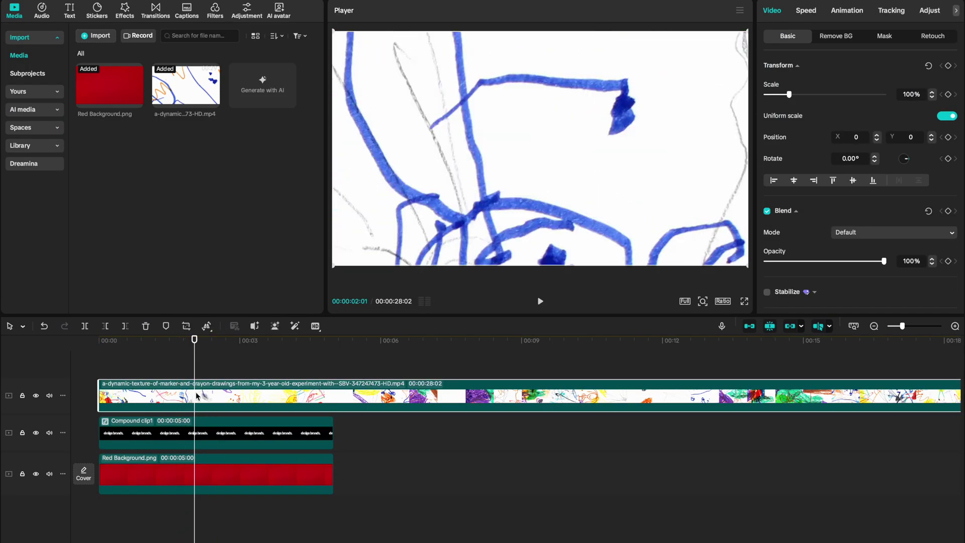
Set the crayon video to Linear burn and merge it with Compound clip1 into Compound clip2
click(881, 237)
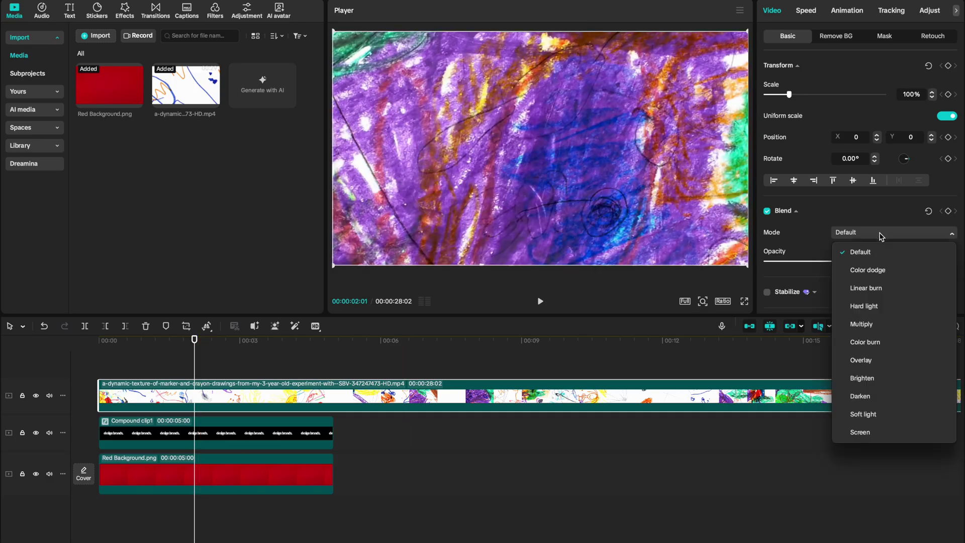
click(878, 288)
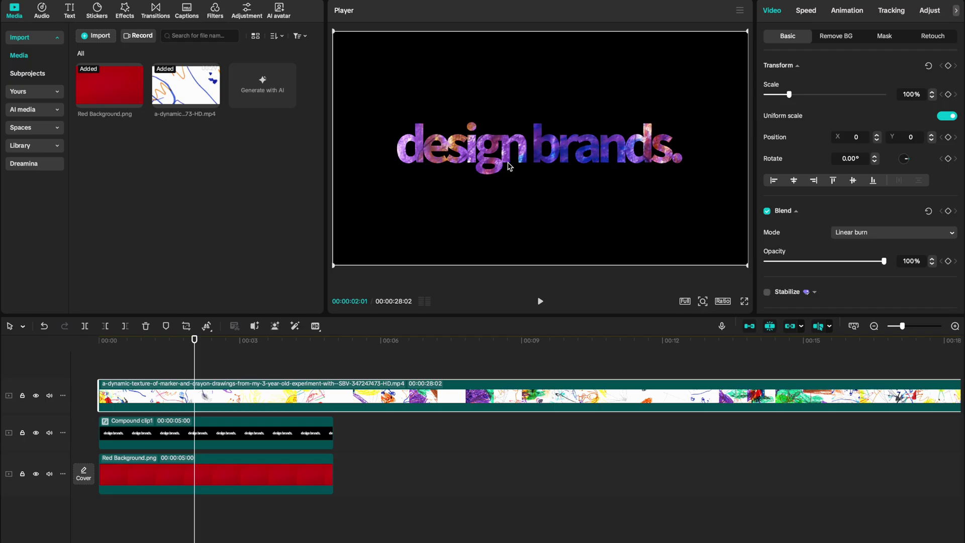
click(200, 428)
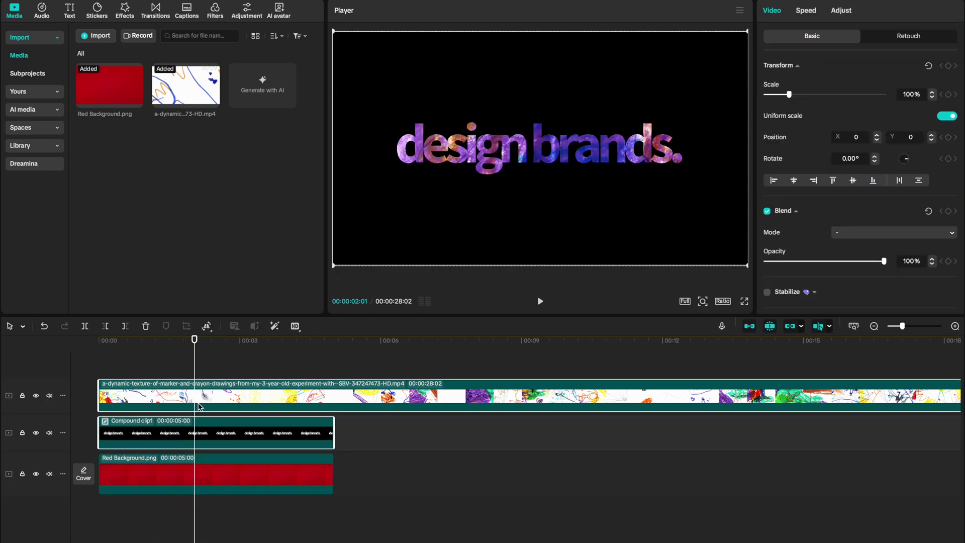
key(alt+g)
Blend Compound clip2 onto the red background with Screen mode and play from the start
click(846, 235)
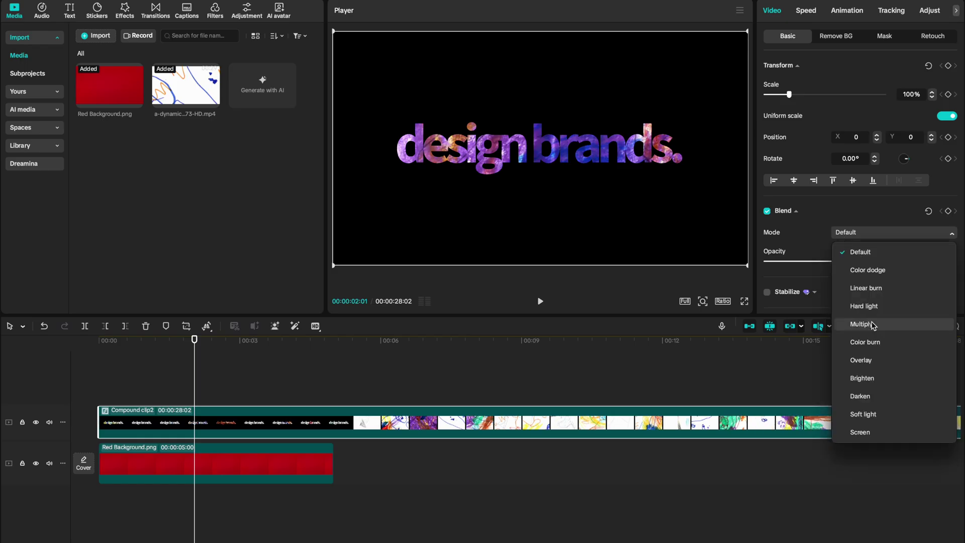
click(866, 434)
key(Home)
key(space)
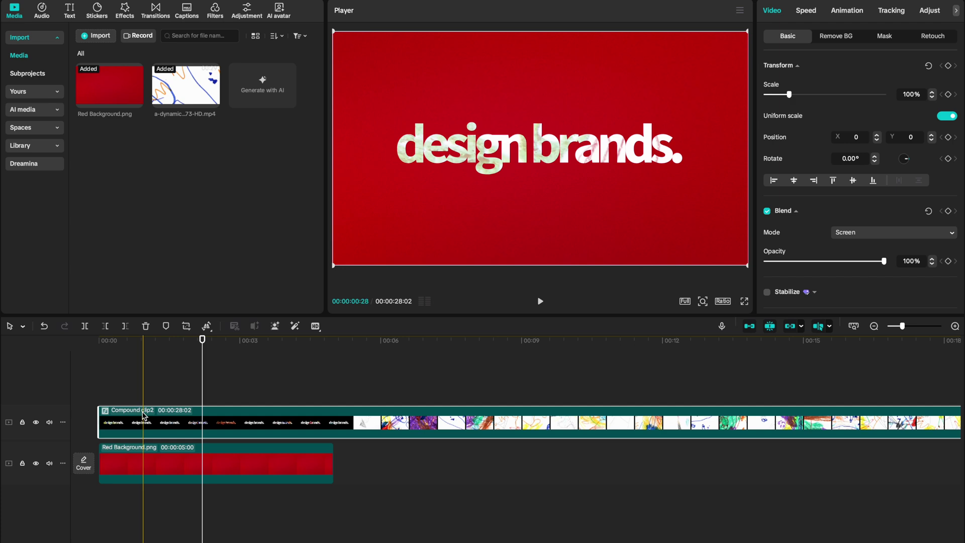
Inside the nested compound clips, give the text a Random Rise entrance lasting about 1.5 seconds
double_click(156, 421)
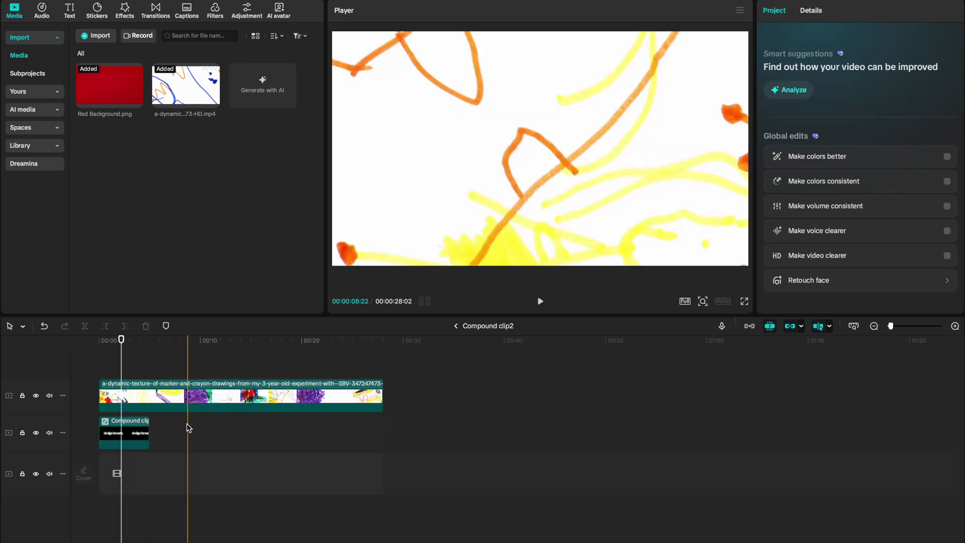
double_click(134, 436)
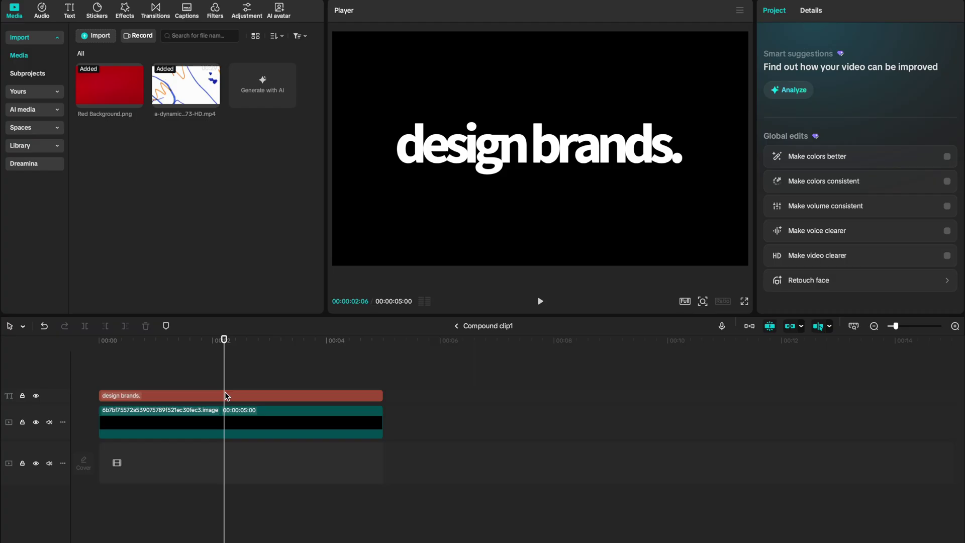
click(226, 397)
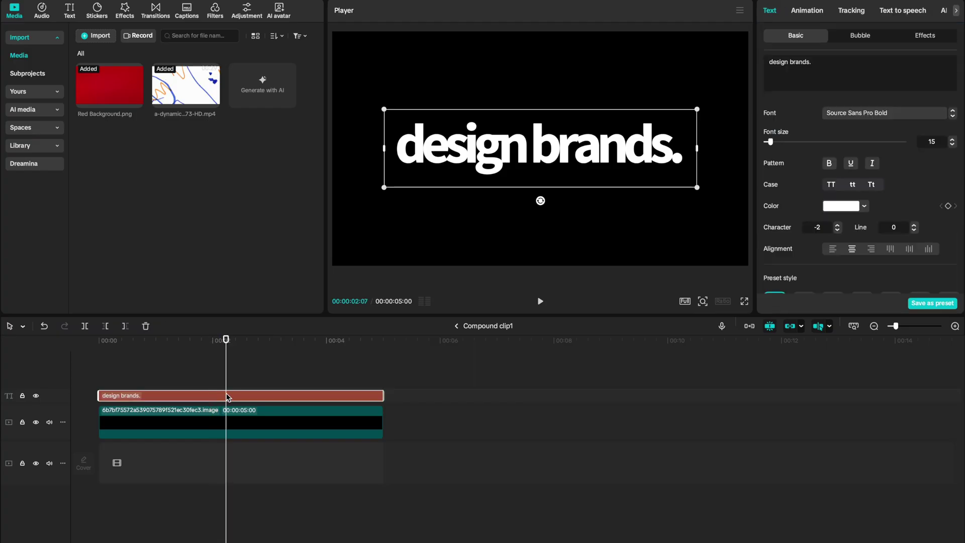
click(808, 12)
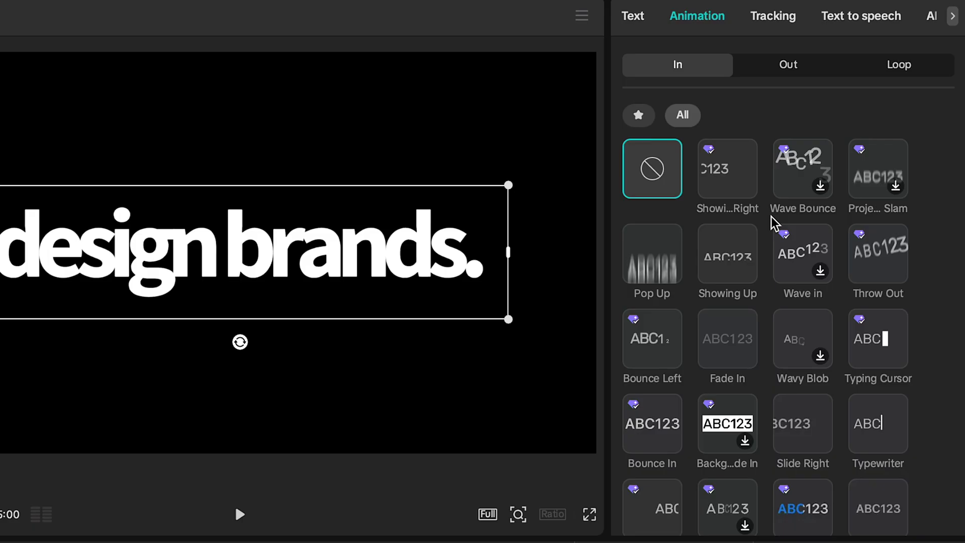
scroll(774, 221, down, 10)
click(803, 394)
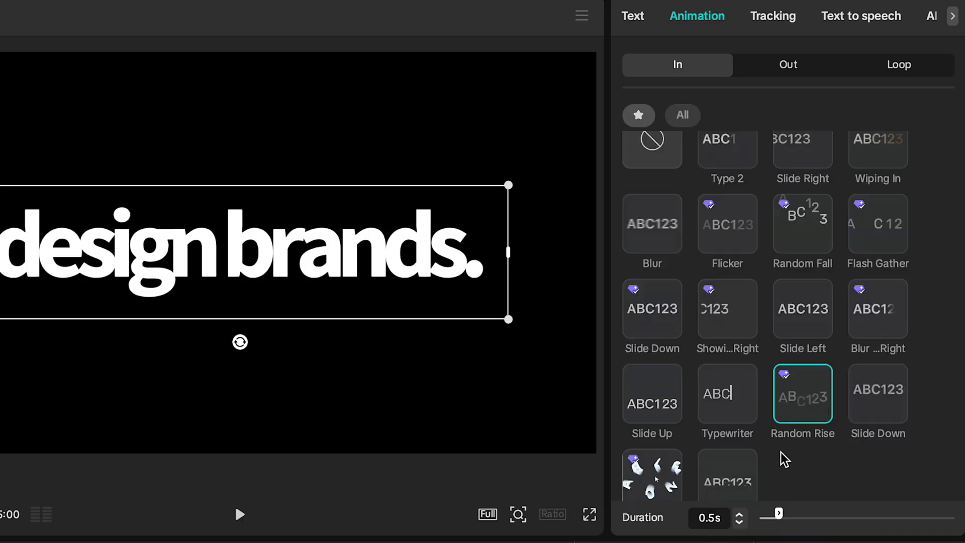
drag(780, 517, 816, 518)
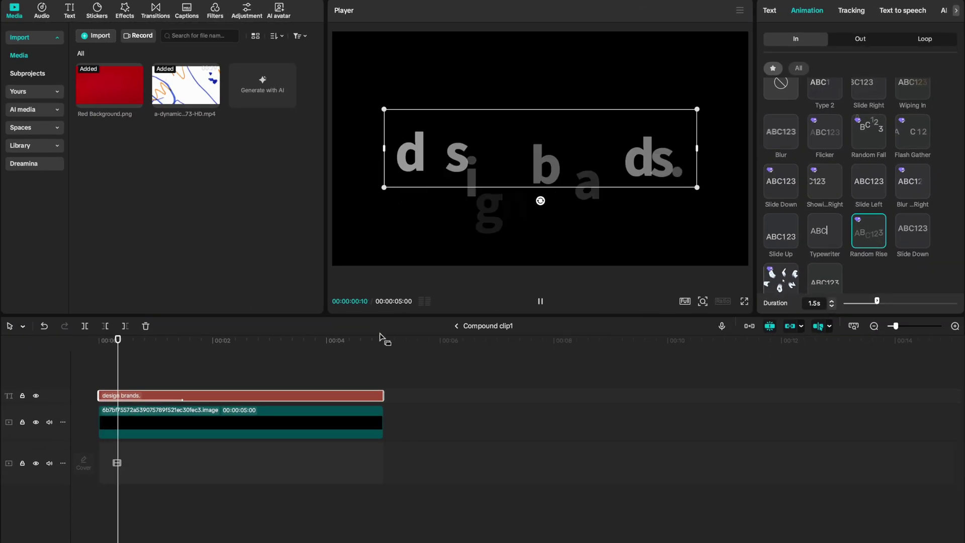
Return to the main timeline and jump the playhead back to the start
click(457, 325)
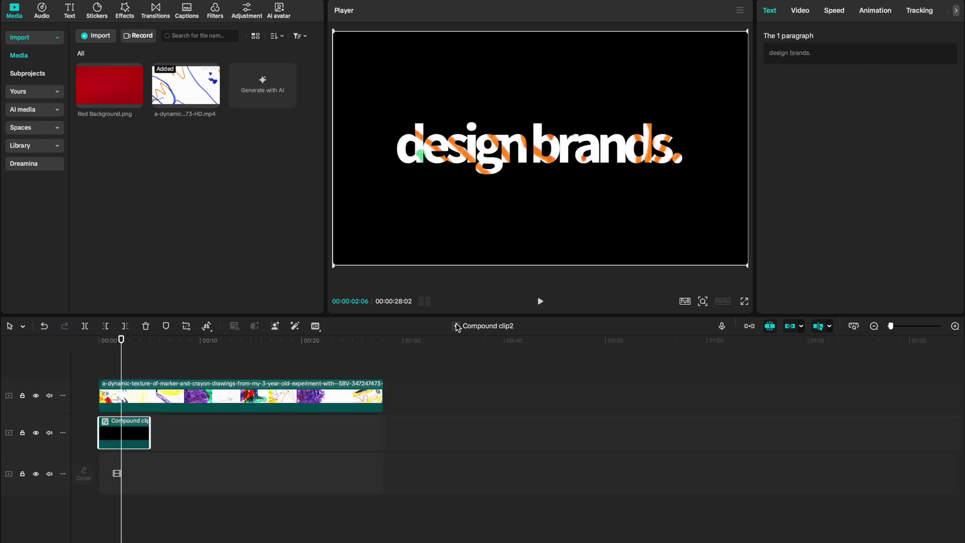
click(456, 325)
click(195, 345)
click(97, 348)
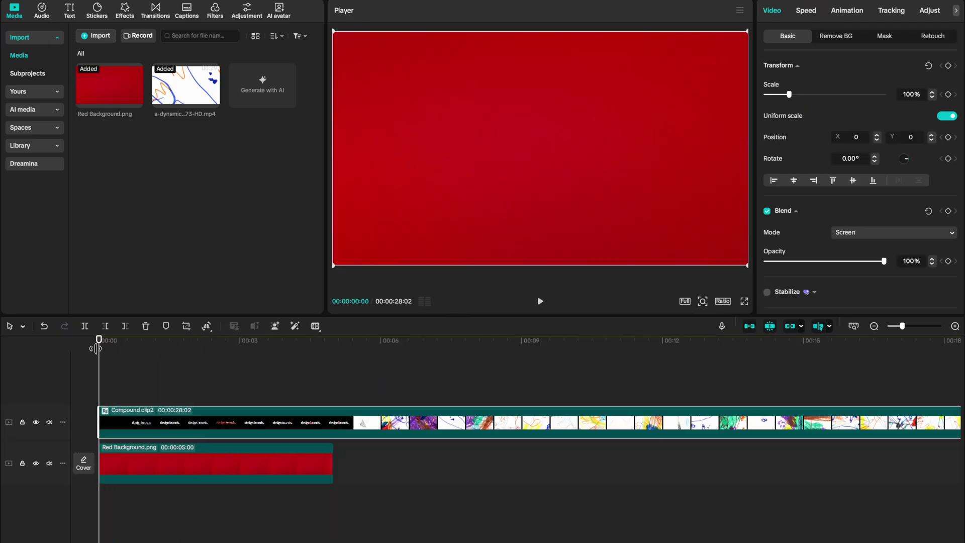